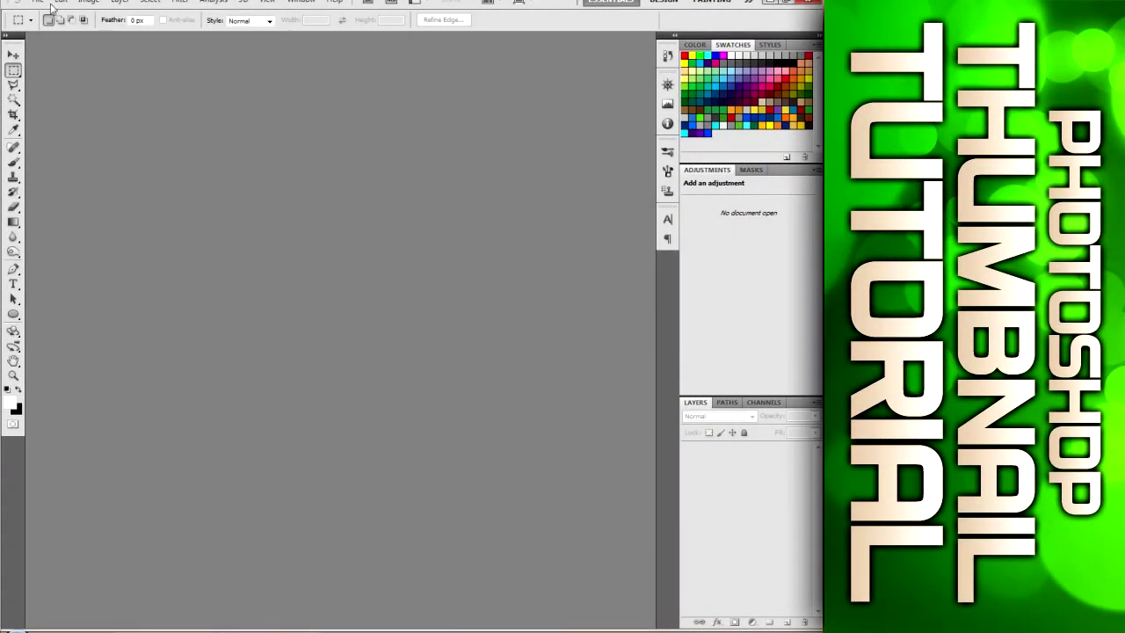
Step: Create a new 1280×720 px document filled with the black background colour
click(37, 1)
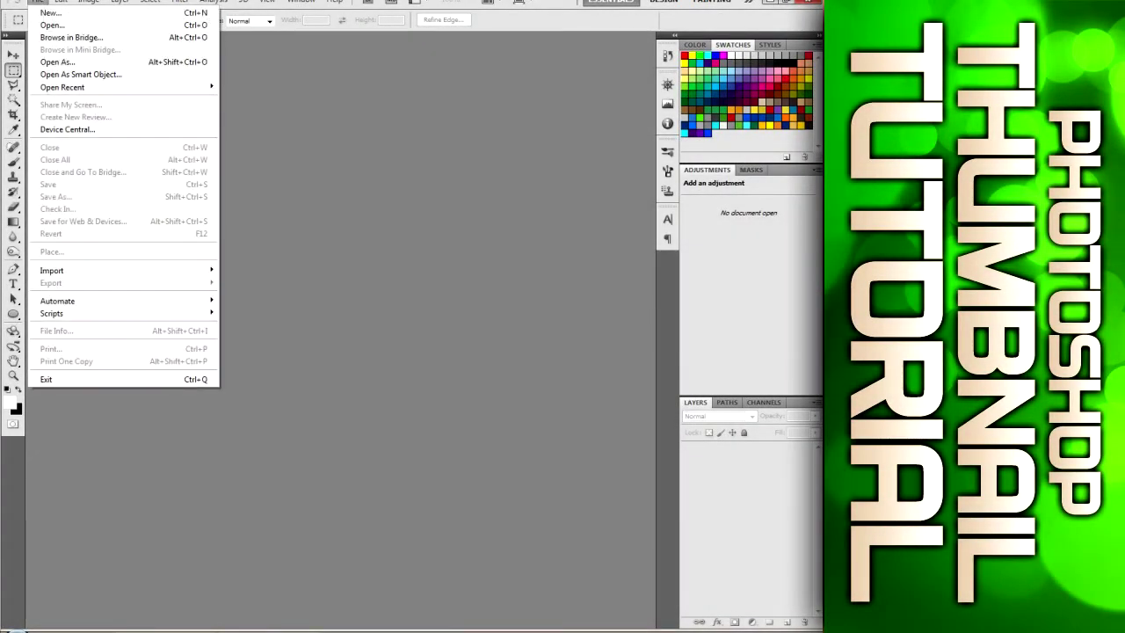
click(62, 9)
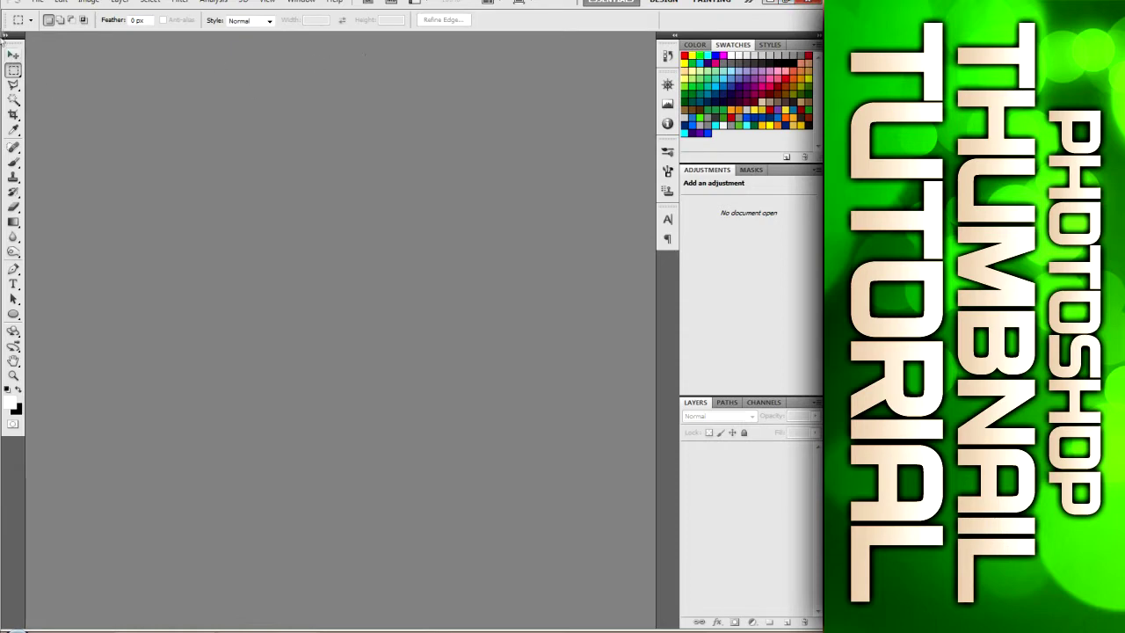
click(37, 2)
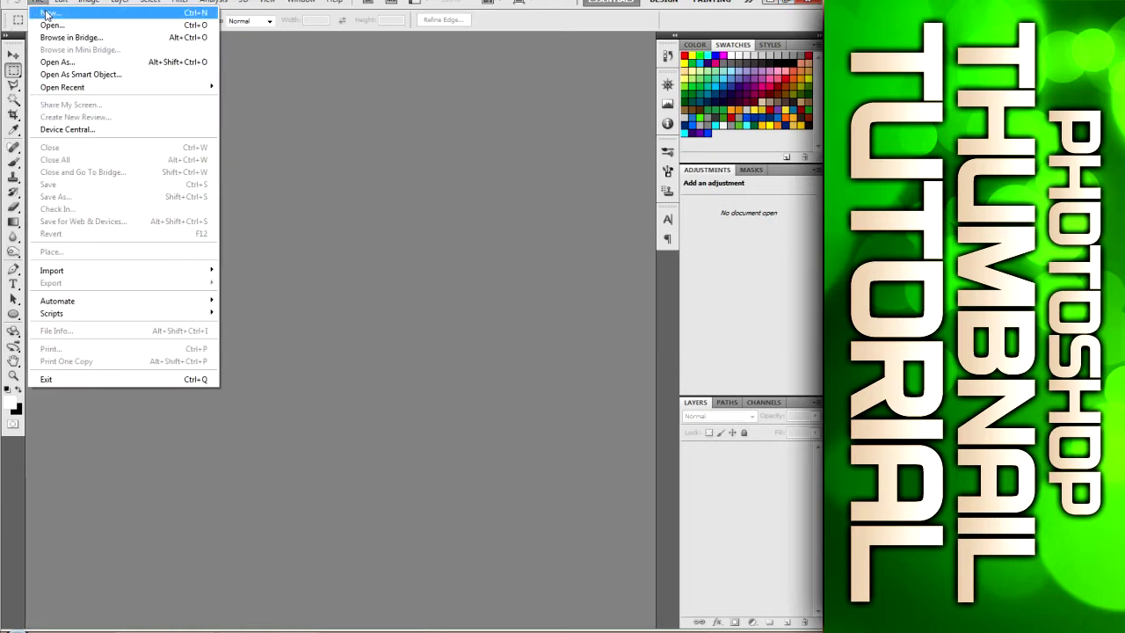
click(45, 15)
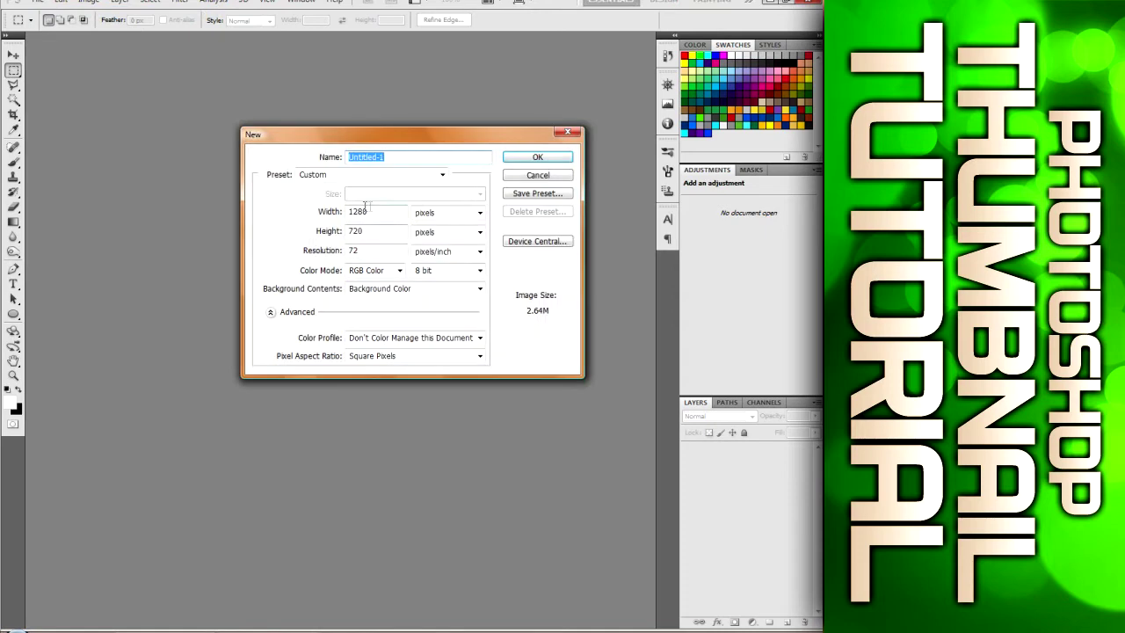
click(366, 209)
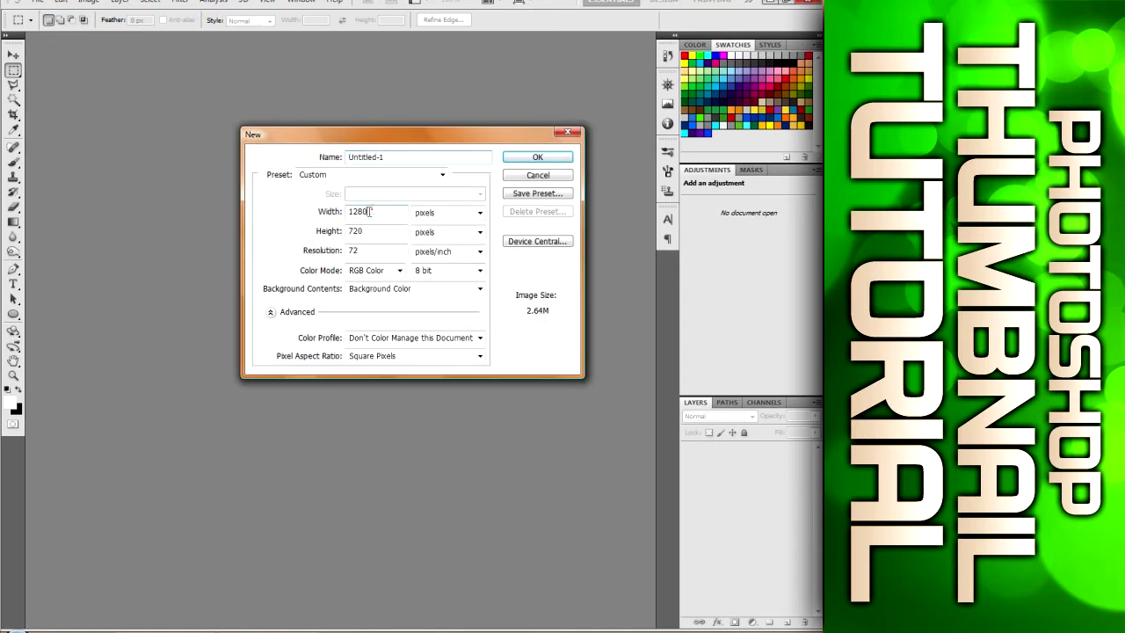
click(389, 290)
click(387, 308)
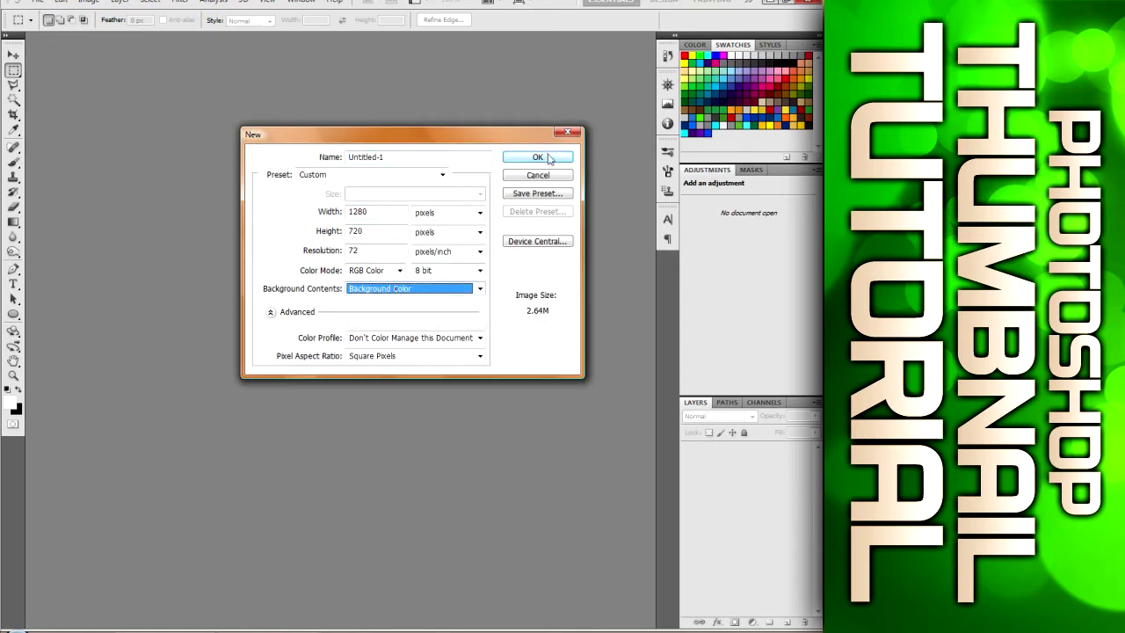
click(538, 156)
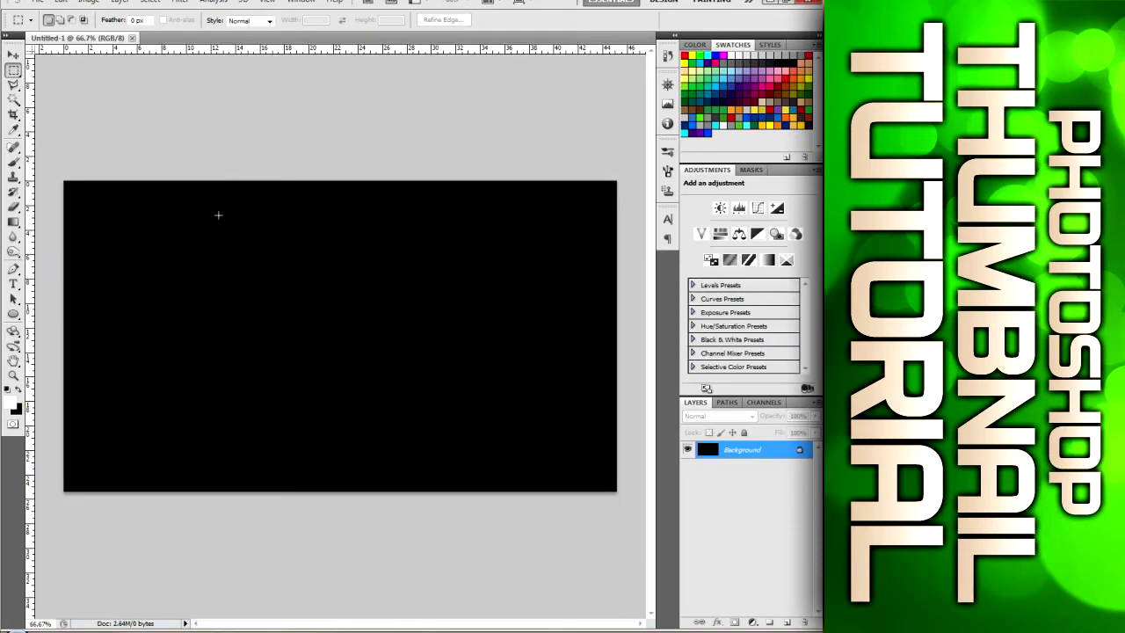
Step: Unlock the Background layer, converting it to Layer 0
click(14, 55)
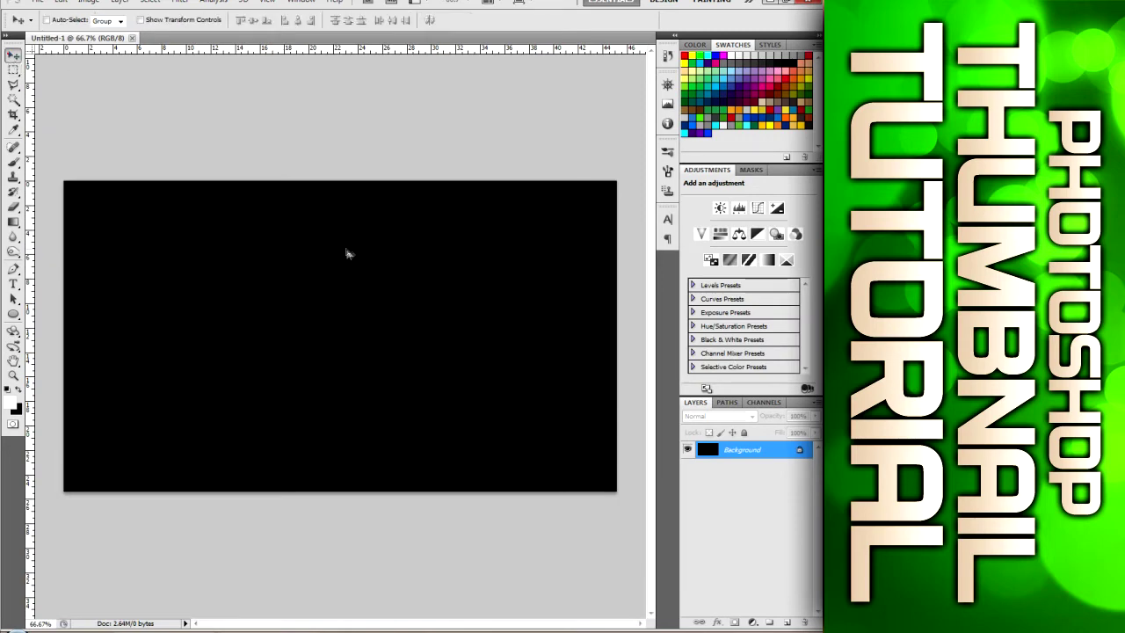
double_click(786, 456)
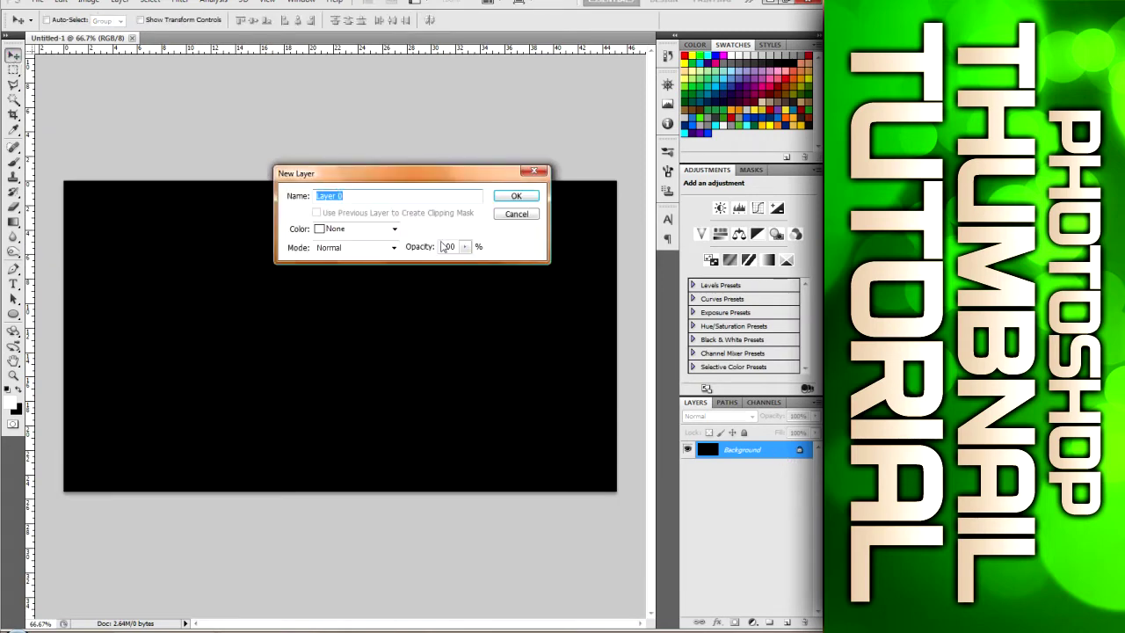
click(499, 201)
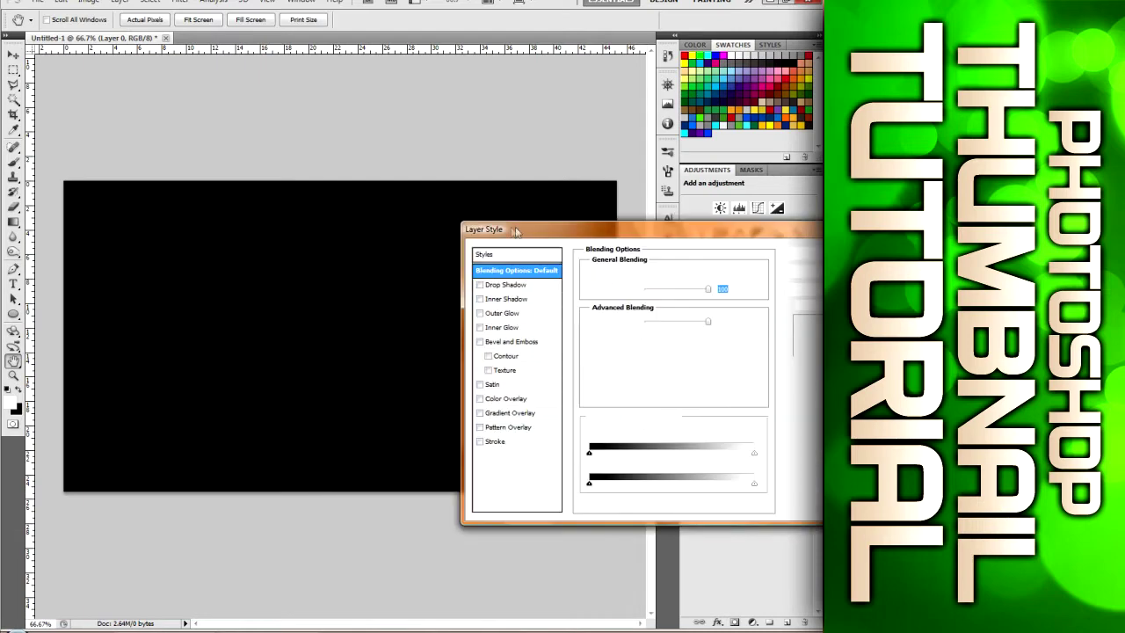
Step: Add a Gradient Overlay effect to Layer 0 in Layer Style
drag(517, 230, 251, 182)
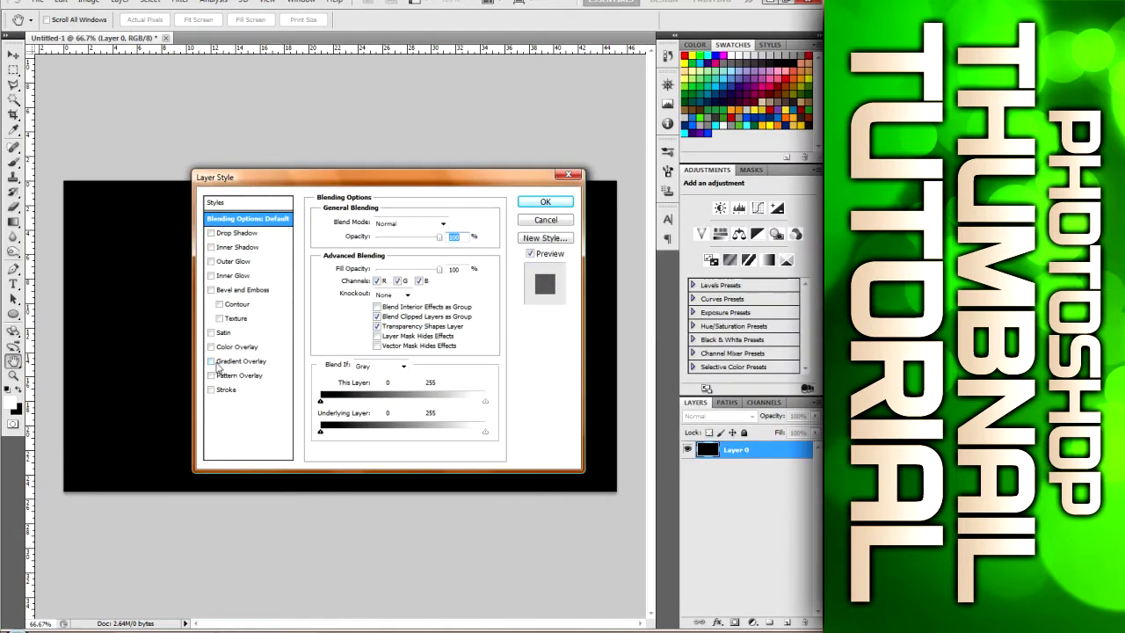
click(224, 362)
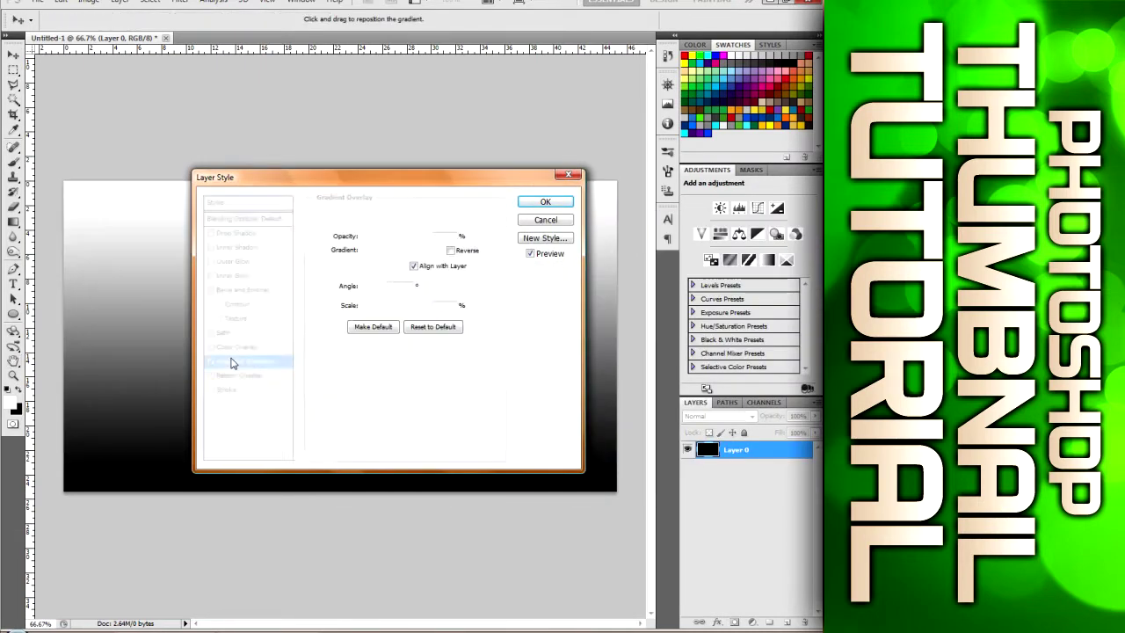
click(399, 250)
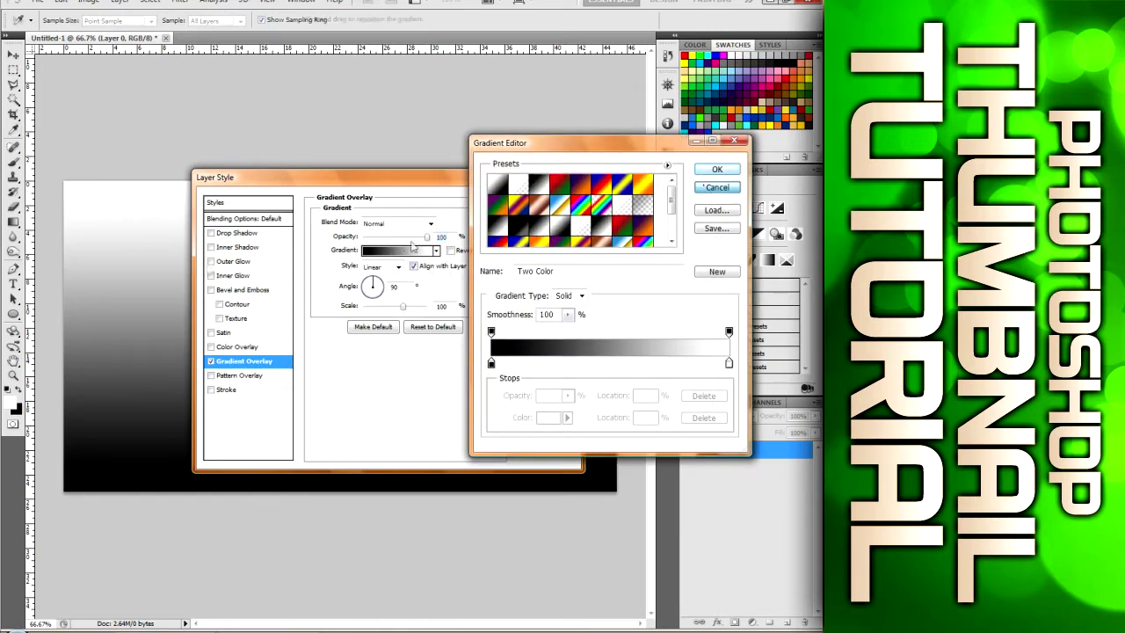
click(713, 169)
click(227, 222)
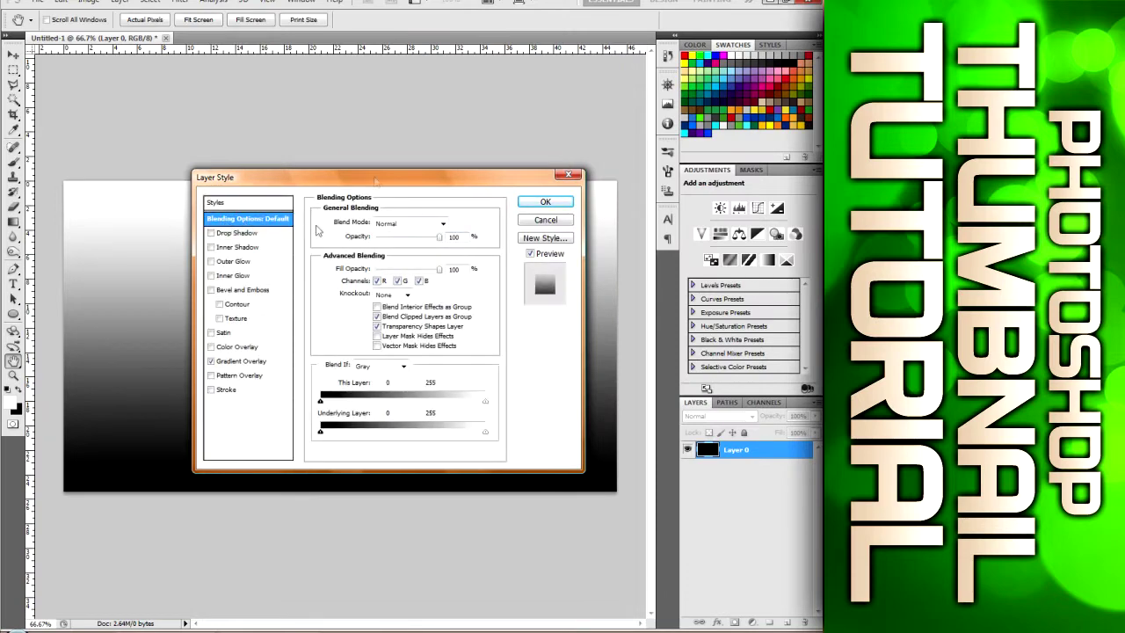
click(214, 365)
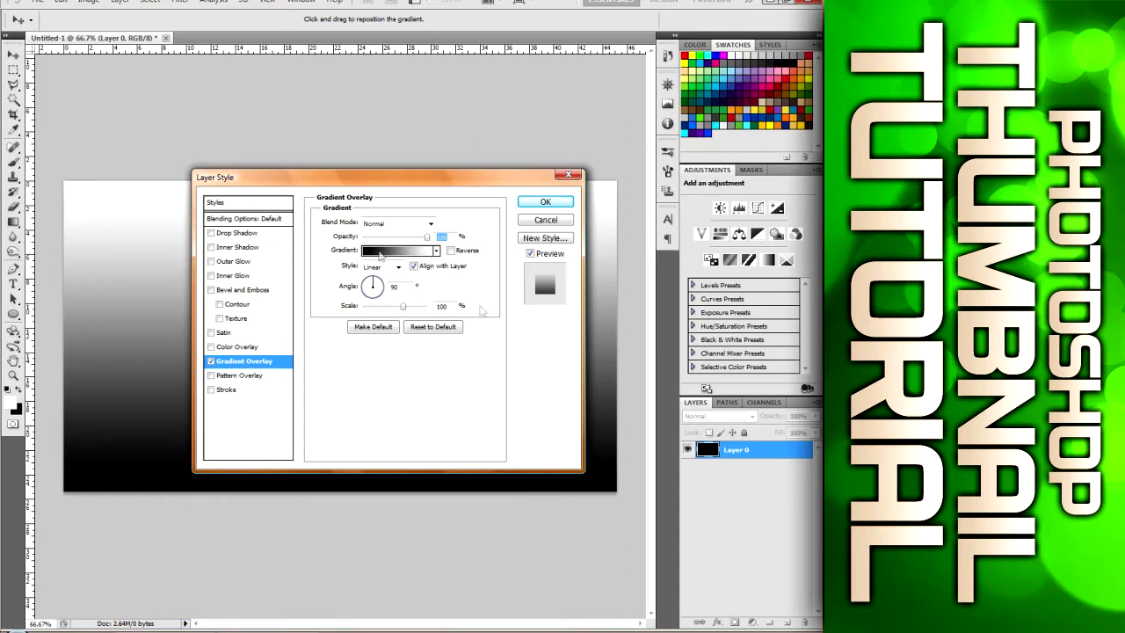
Step: Edit the overlay gradient from a darker green left stop to a bright green right stop
click(384, 252)
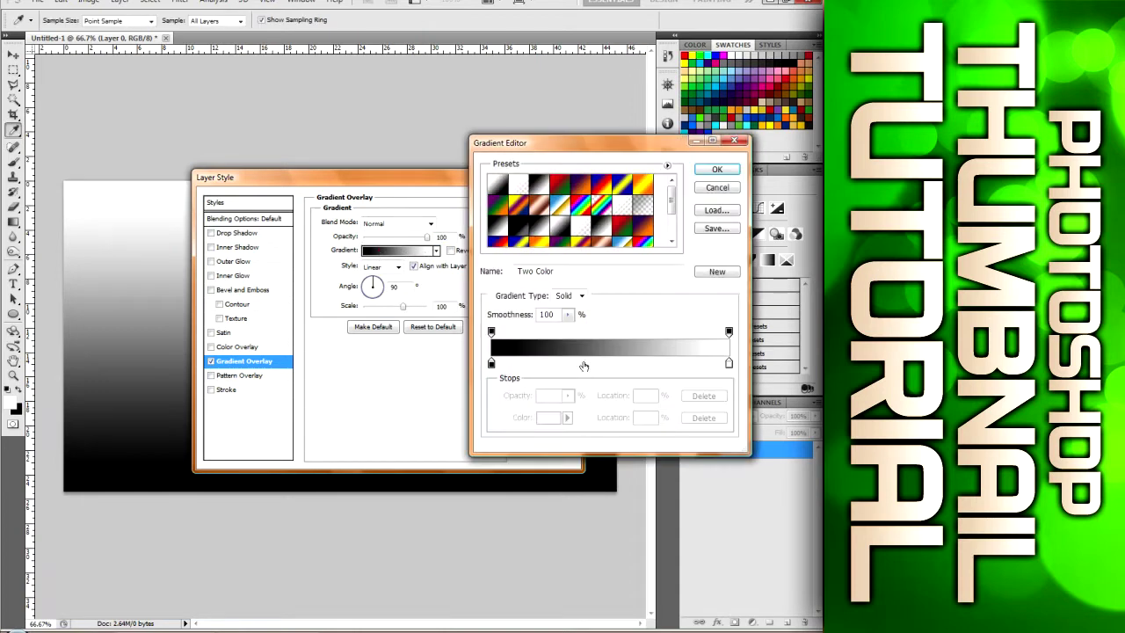
click(729, 366)
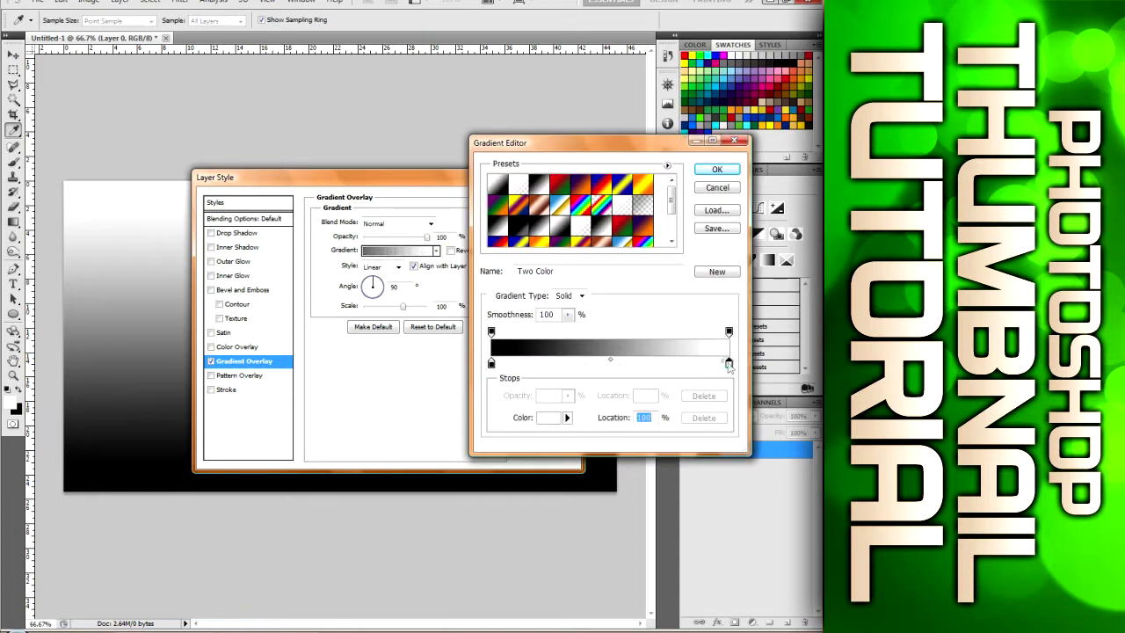
double_click(729, 365)
click(549, 291)
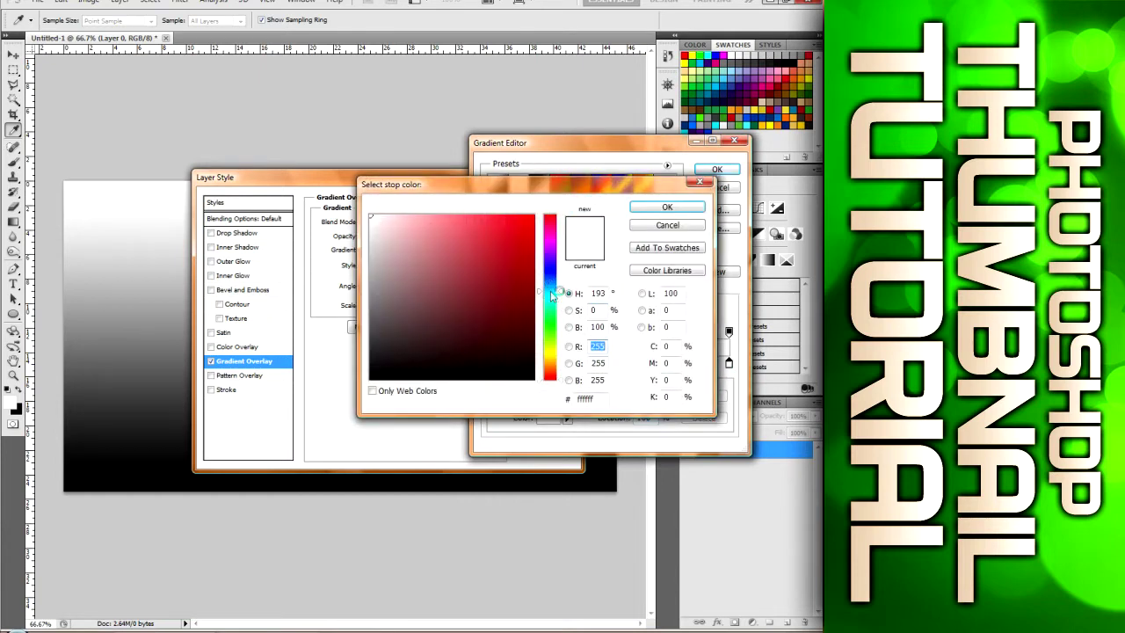
drag(512, 305, 532, 211)
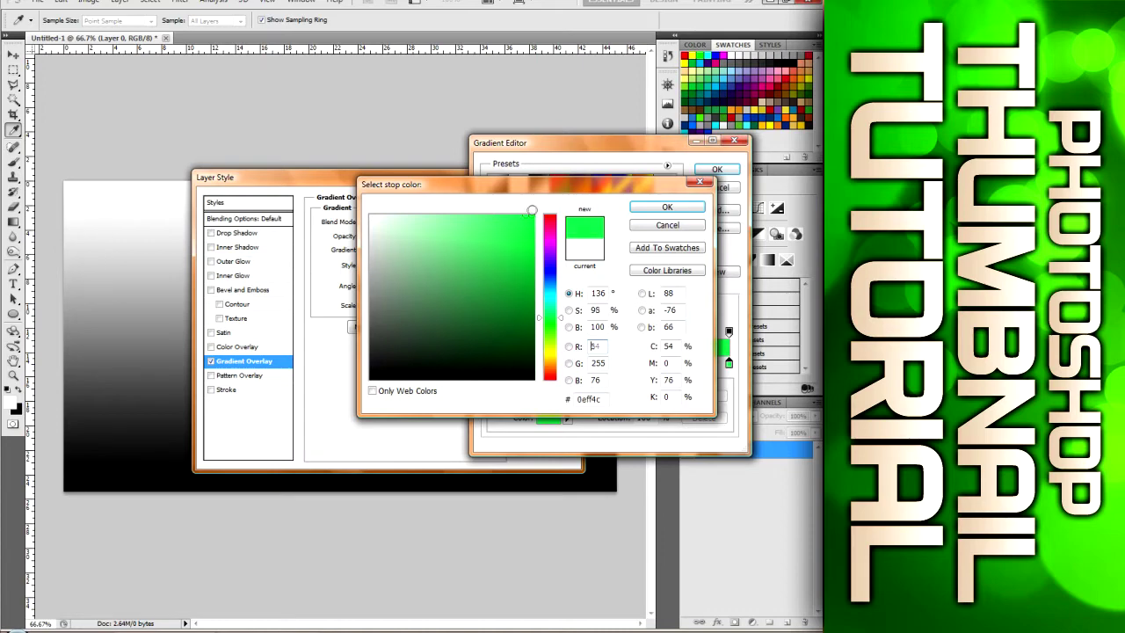
click(657, 208)
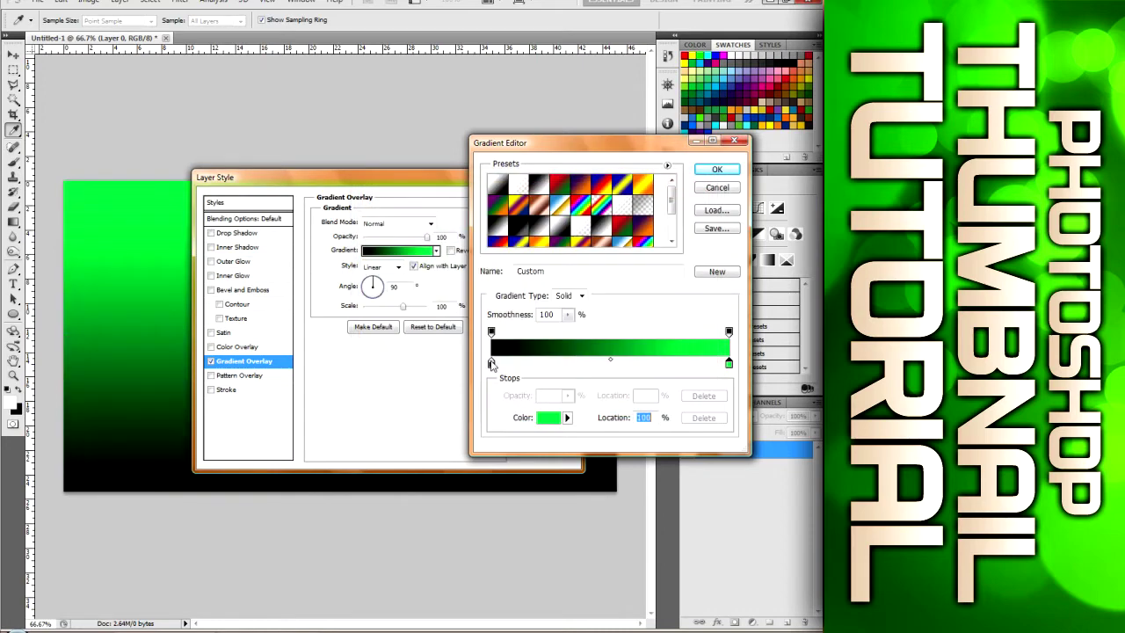
double_click(491, 363)
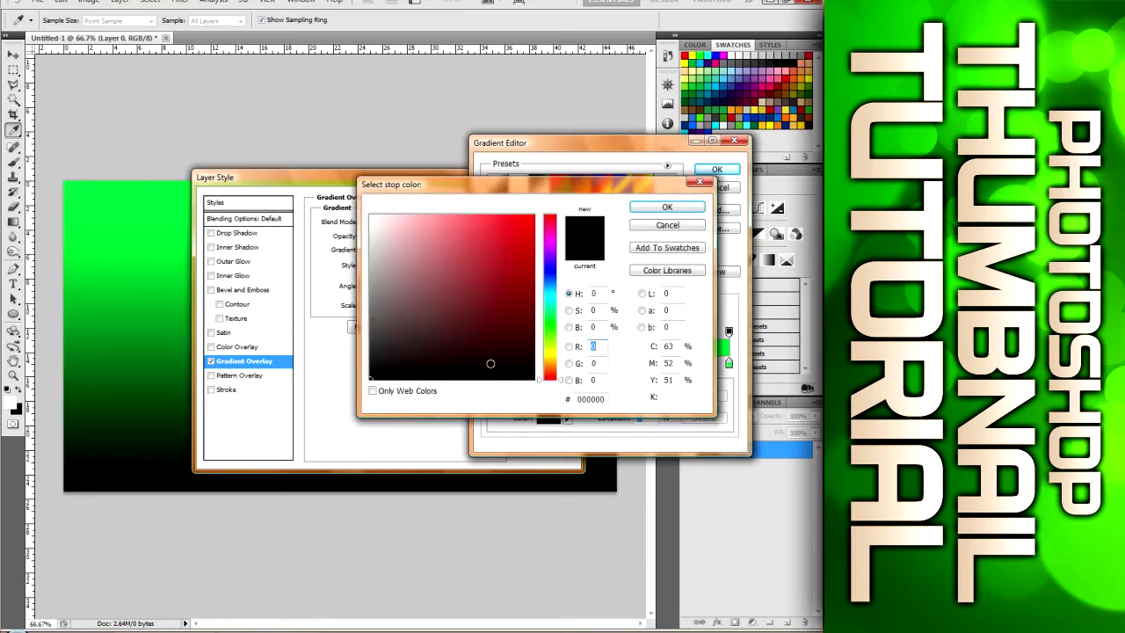
drag(542, 379, 531, 282)
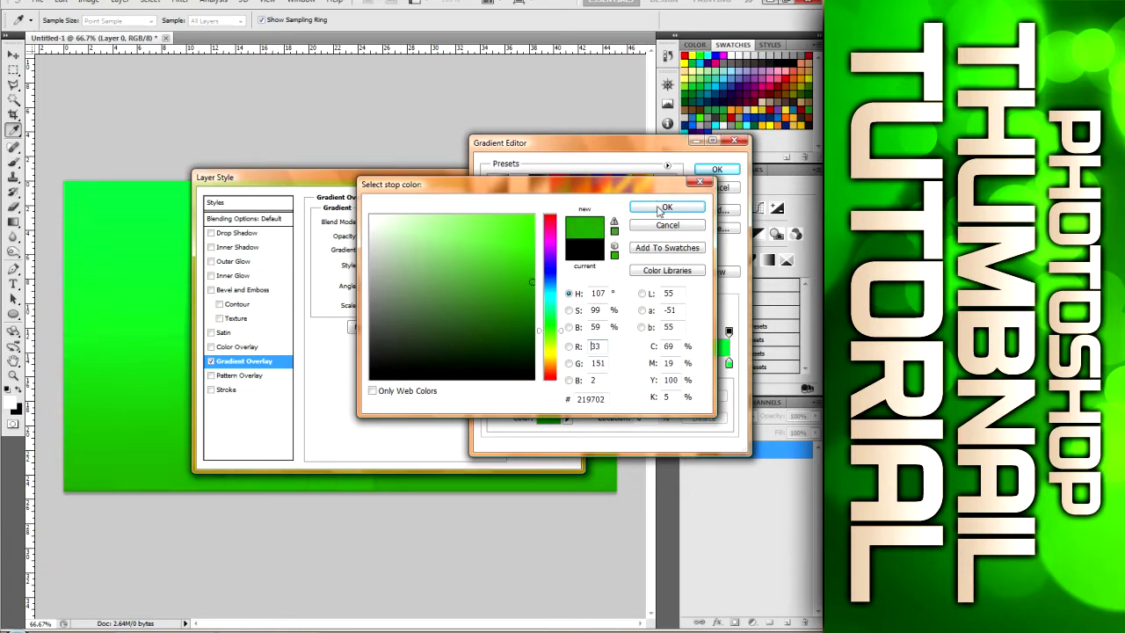
click(666, 208)
click(716, 169)
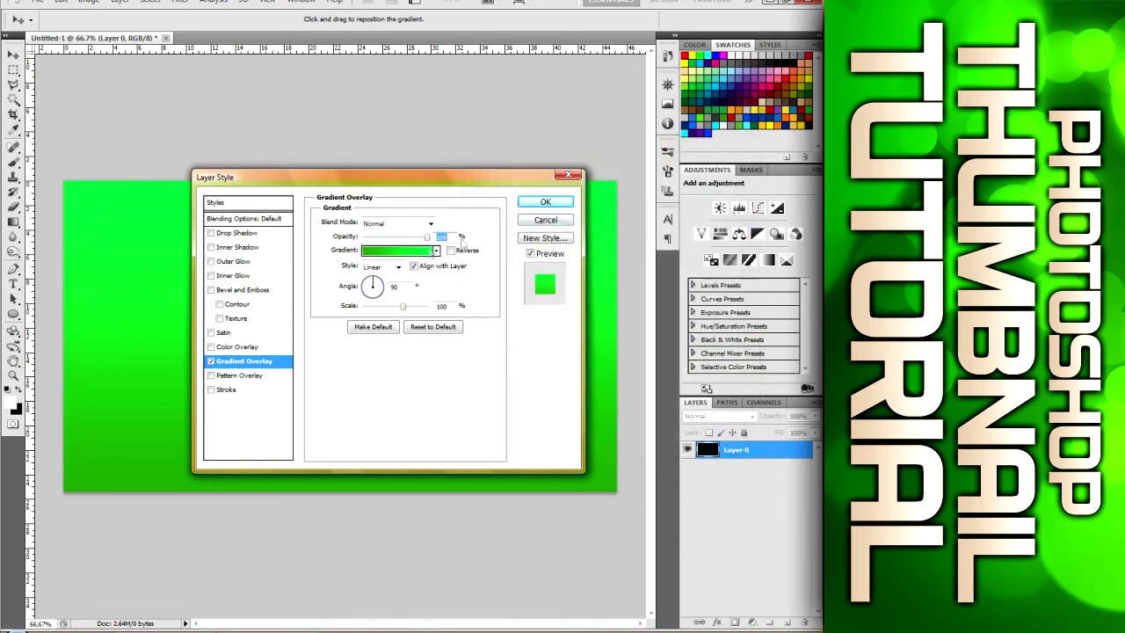
Step: Make the gradient radial and reversed with a larger scale, then apply it
click(398, 267)
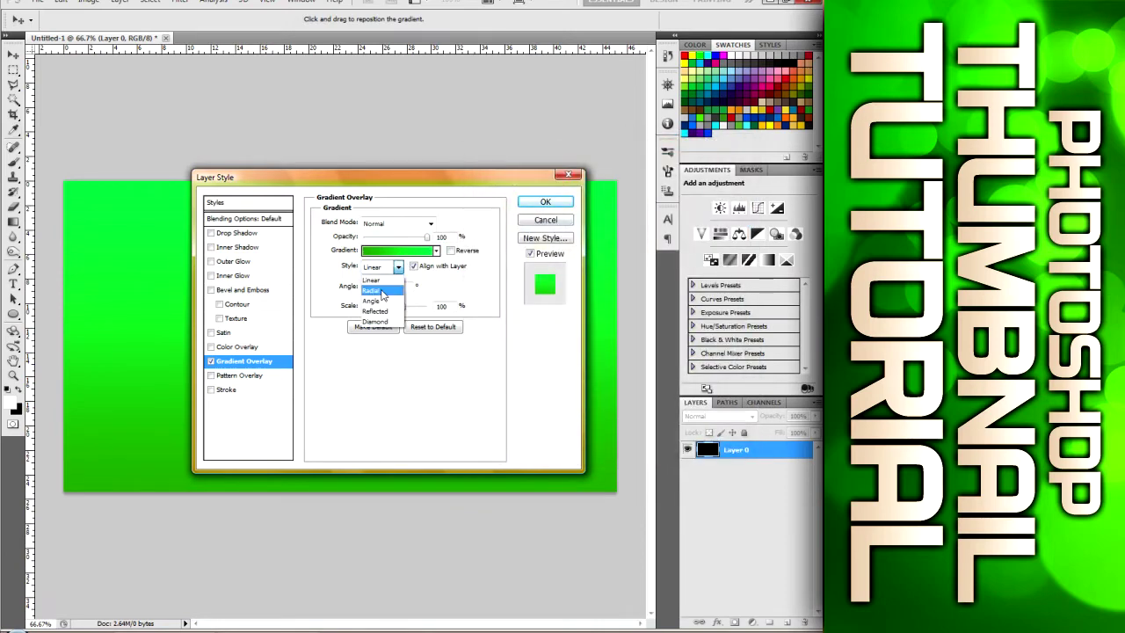
click(381, 291)
drag(422, 187, 691, 174)
click(721, 238)
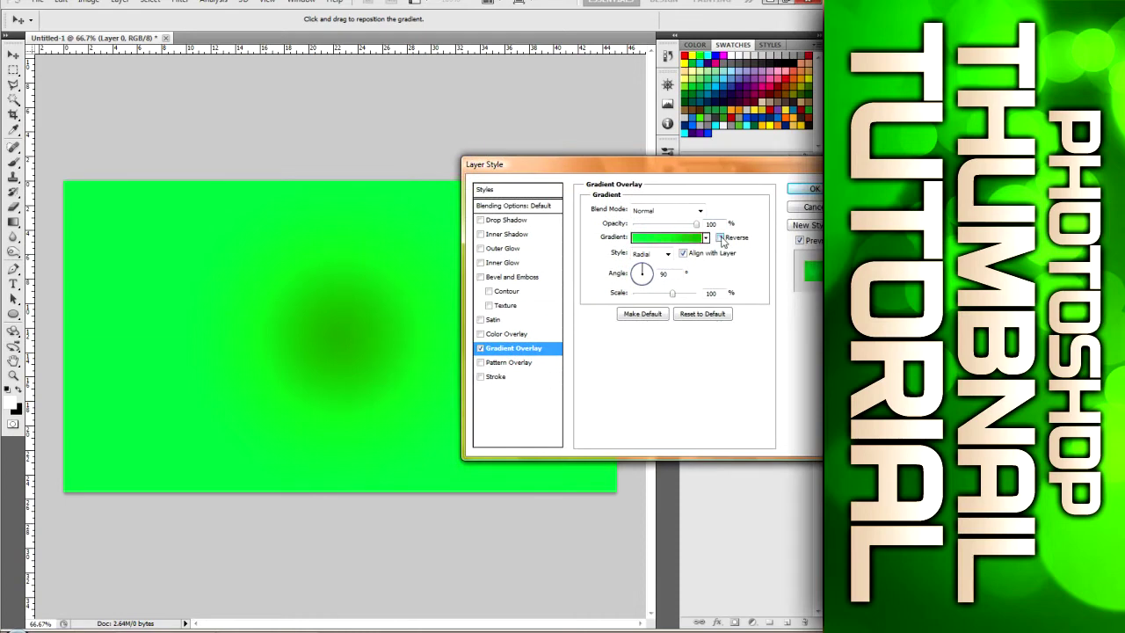
drag(672, 296, 697, 294)
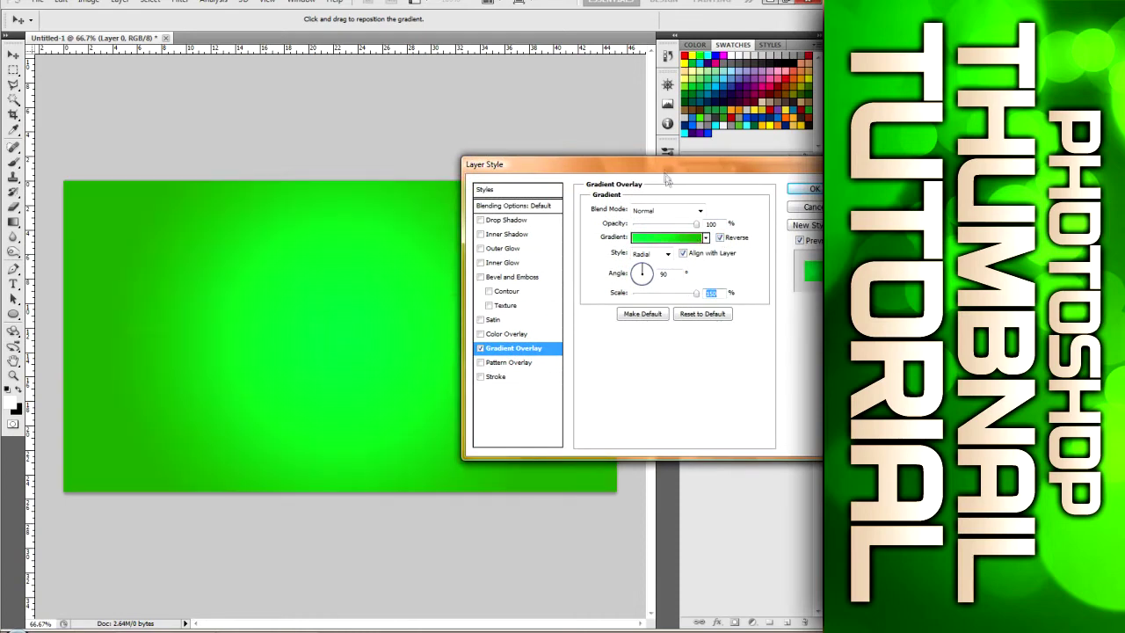
drag(668, 164, 552, 192)
click(708, 220)
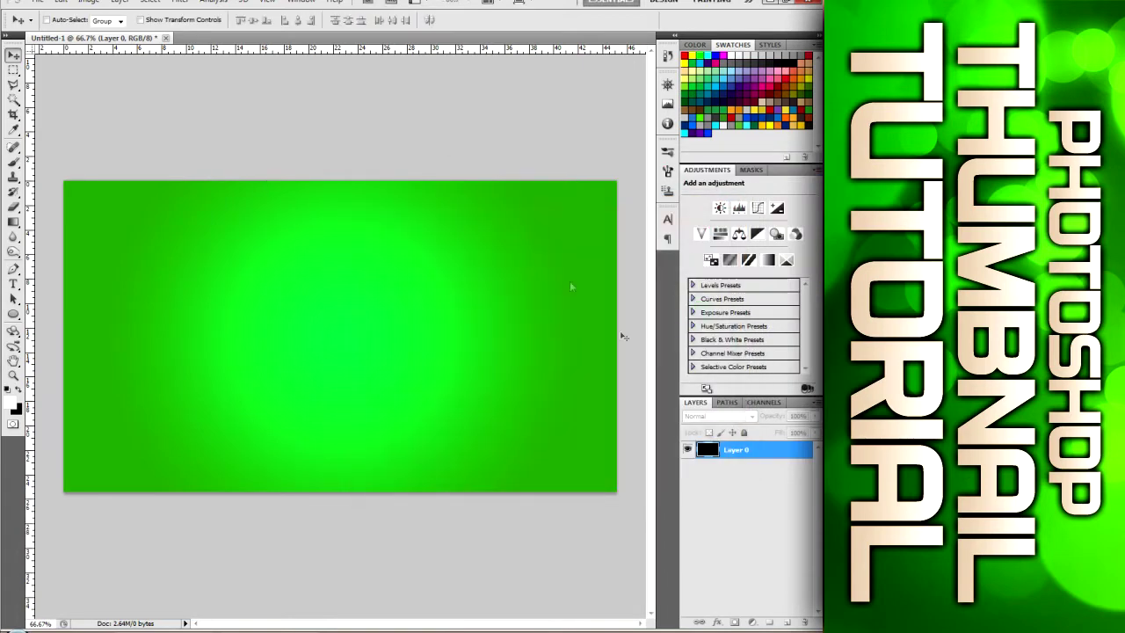
Step: Add a new empty Layer 1 above Layer 0 and start opening an image file
click(806, 452)
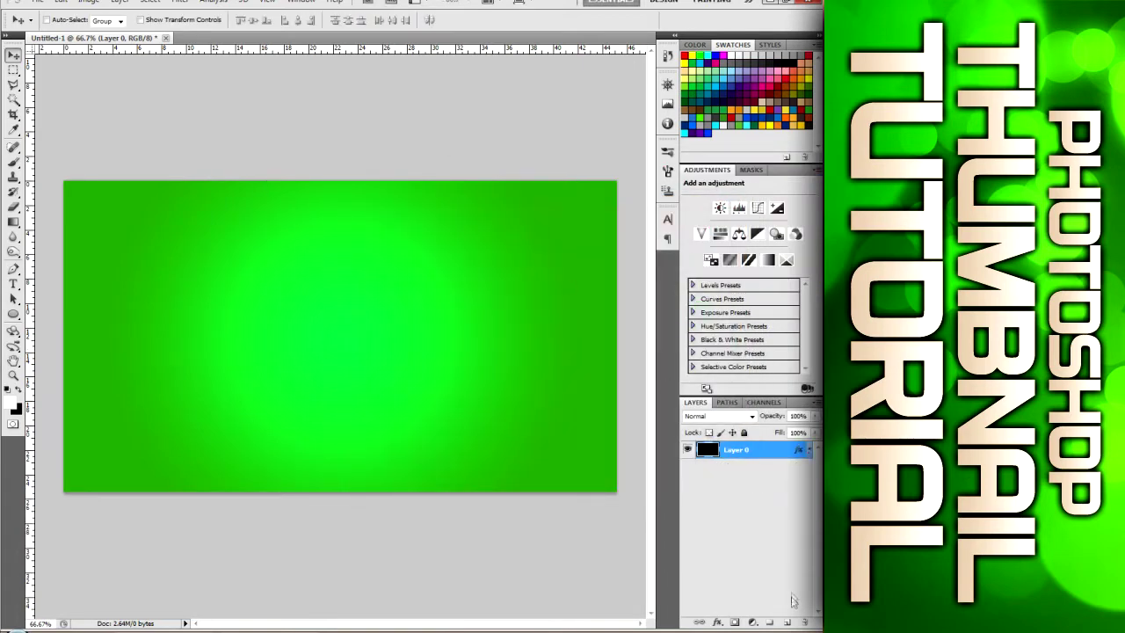
click(777, 623)
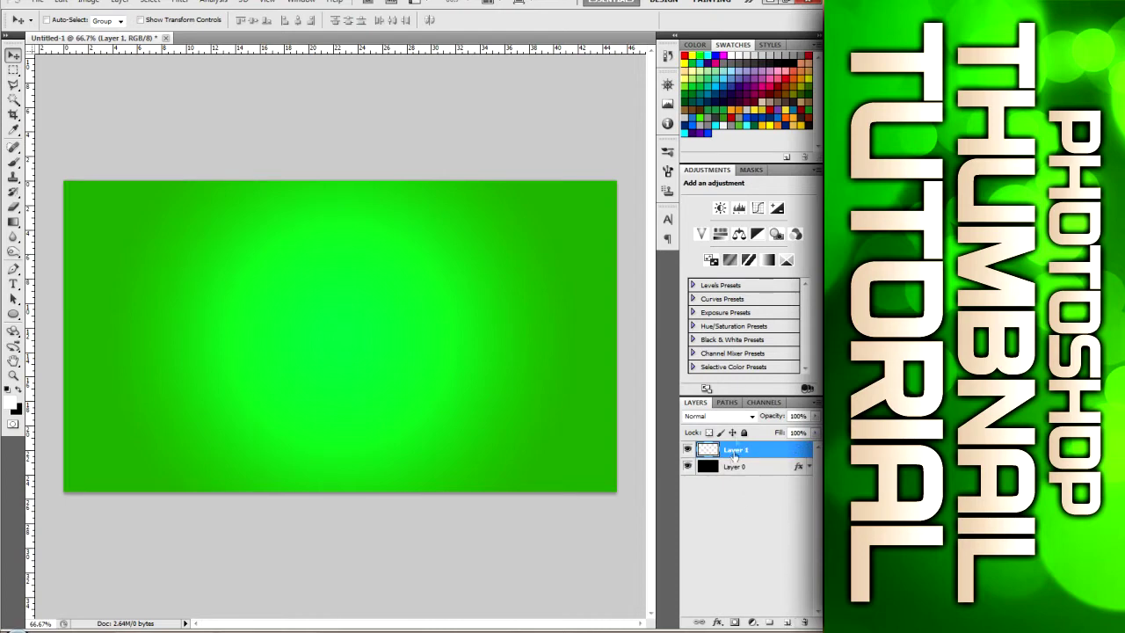
click(37, 1)
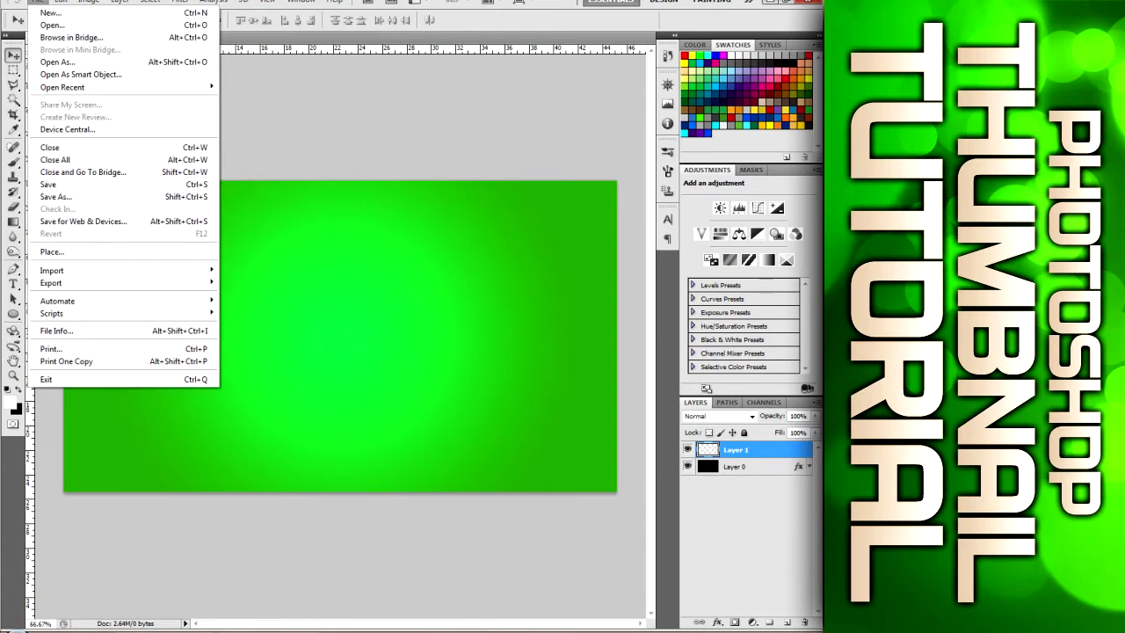
click(52, 25)
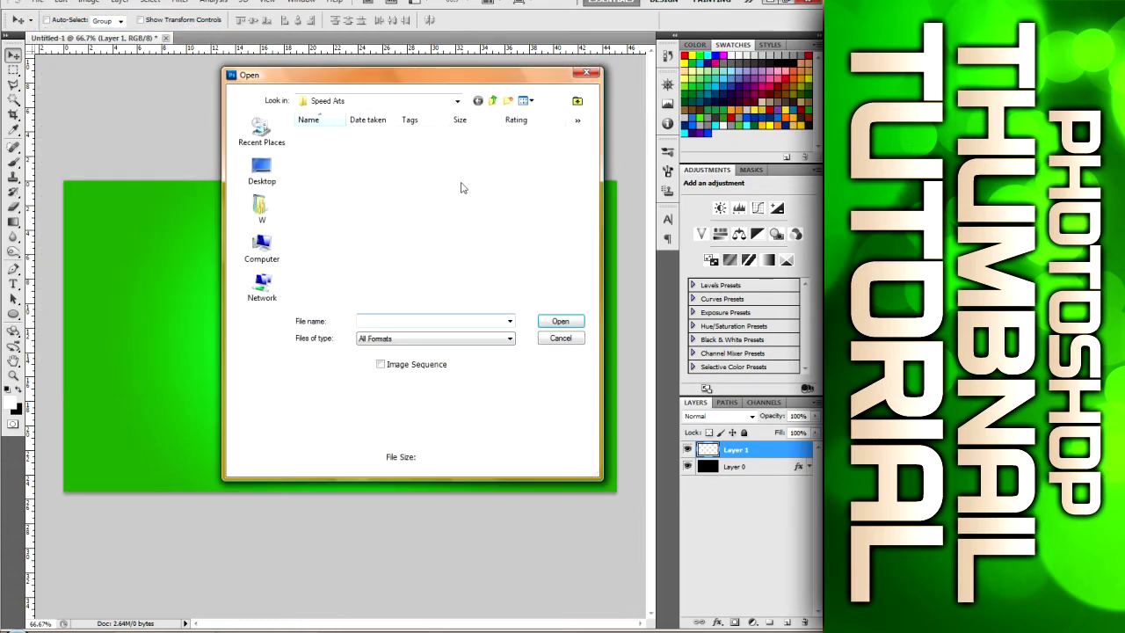
Step: Browse to Photoshop Things > 10PinDesigns pack > Textures and open Abstract_37.jpg
click(493, 100)
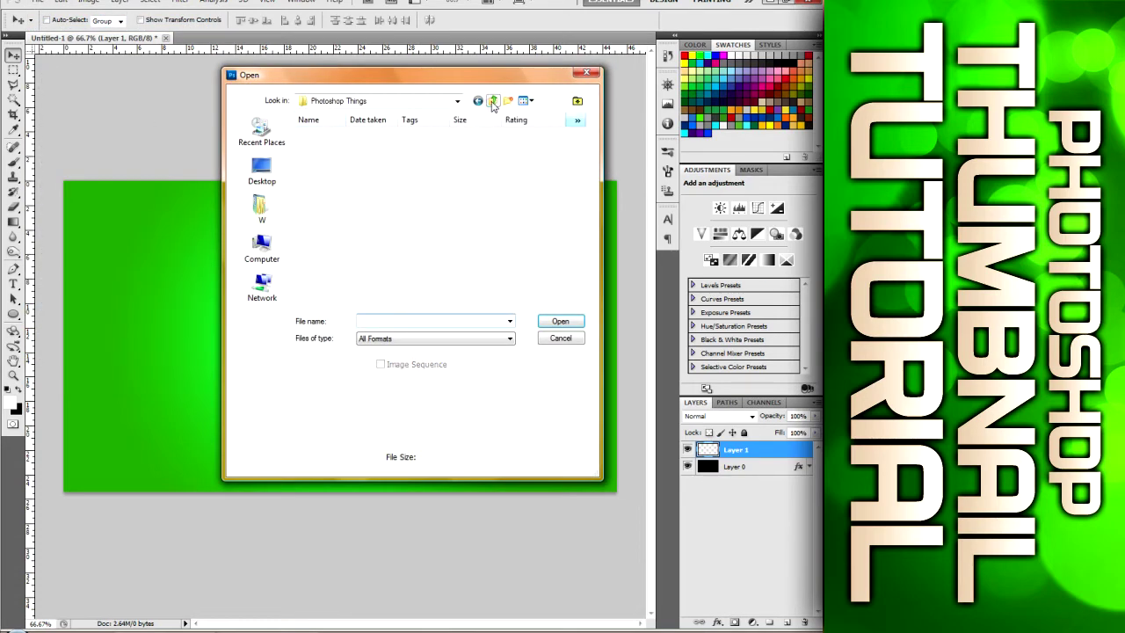
click(493, 100)
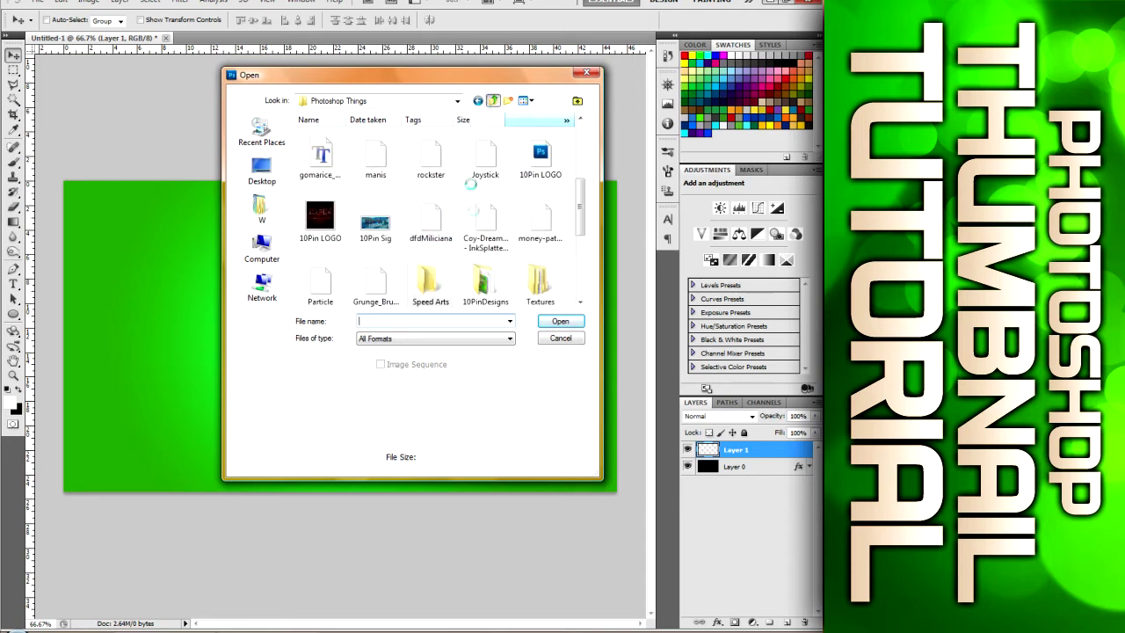
double_click(336, 149)
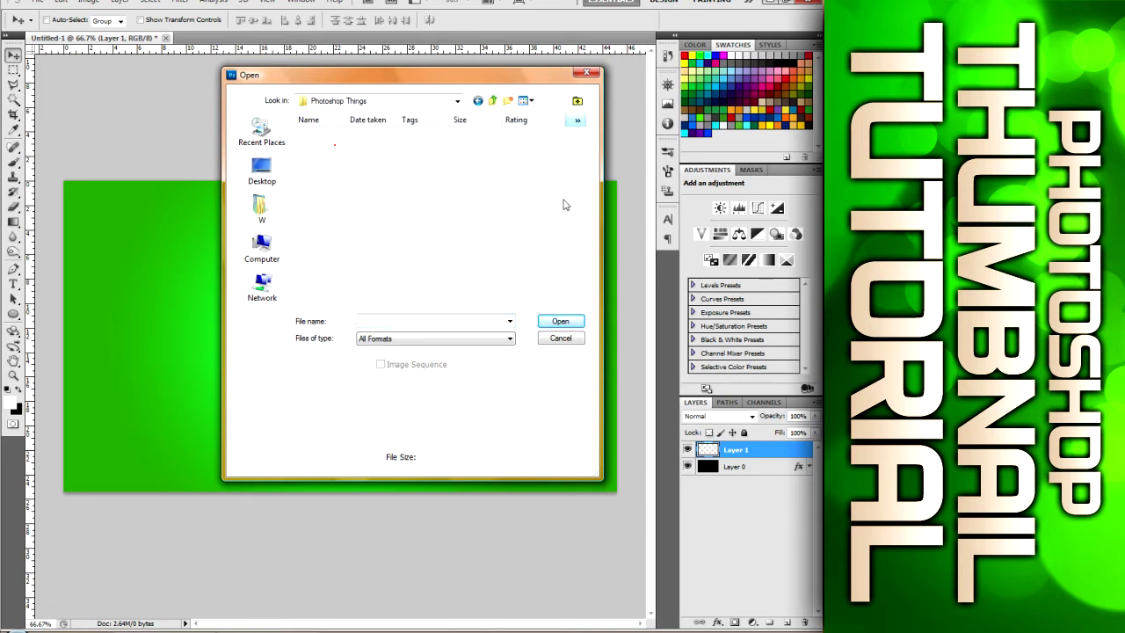
scroll(579, 207, down, 2)
scroll(579, 207, down, 2)
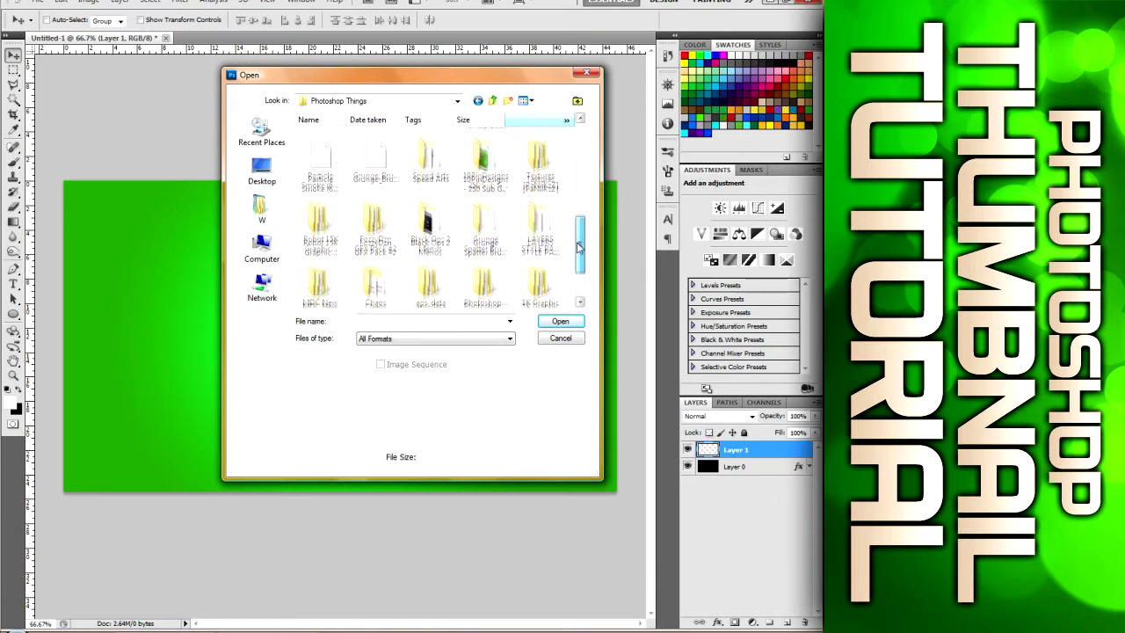
double_click(484, 187)
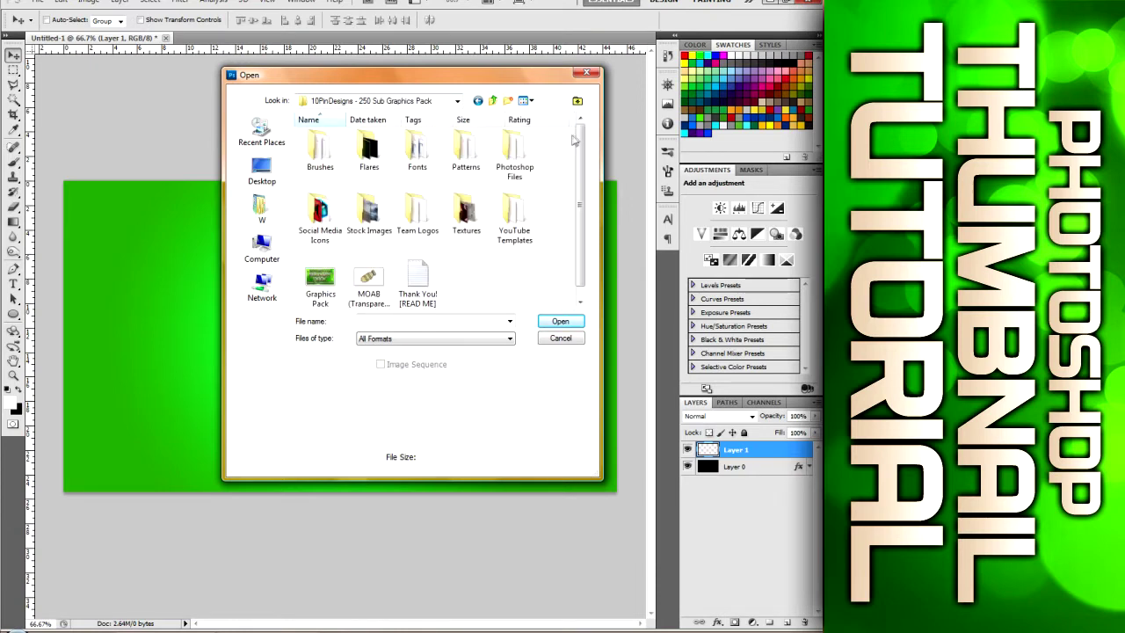
scroll(573, 138, down, 1)
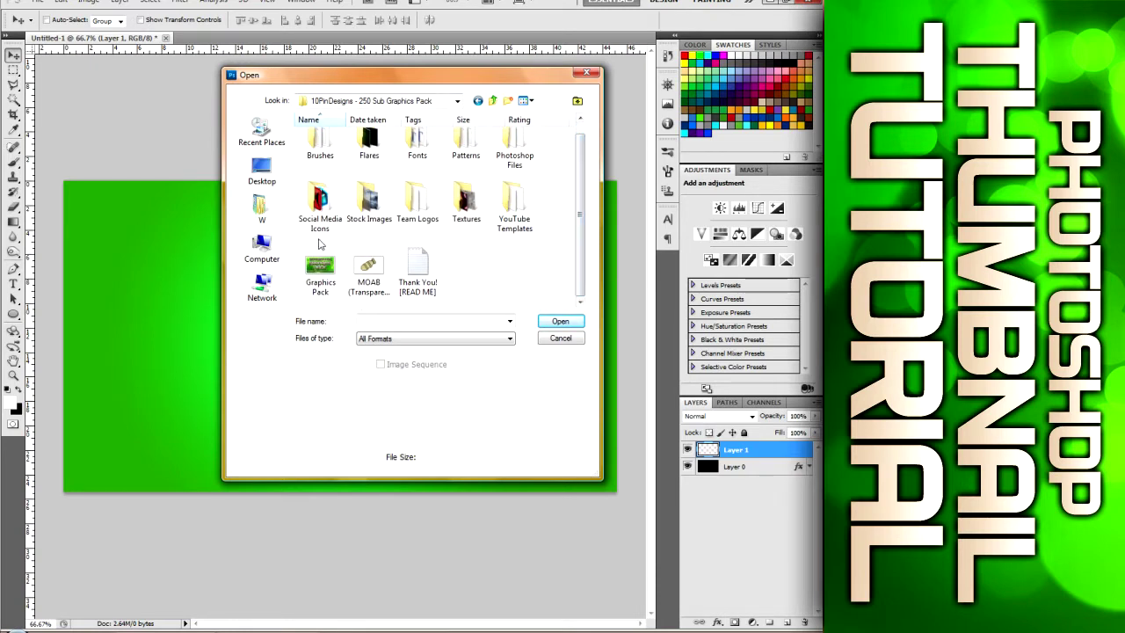
scroll(578, 202, up, 1)
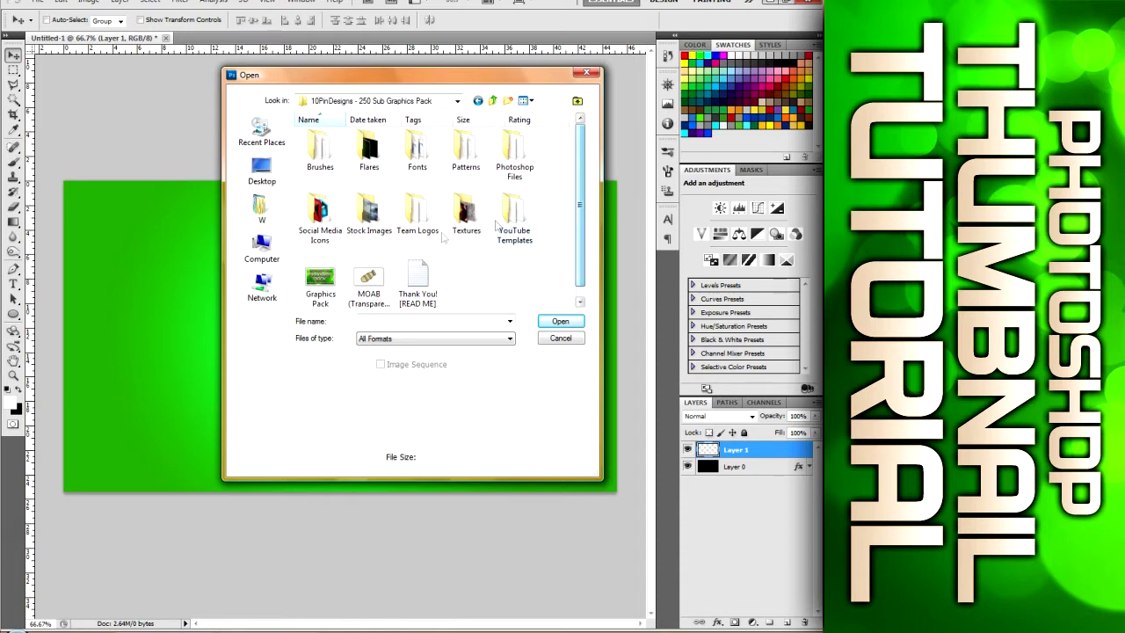
double_click(463, 214)
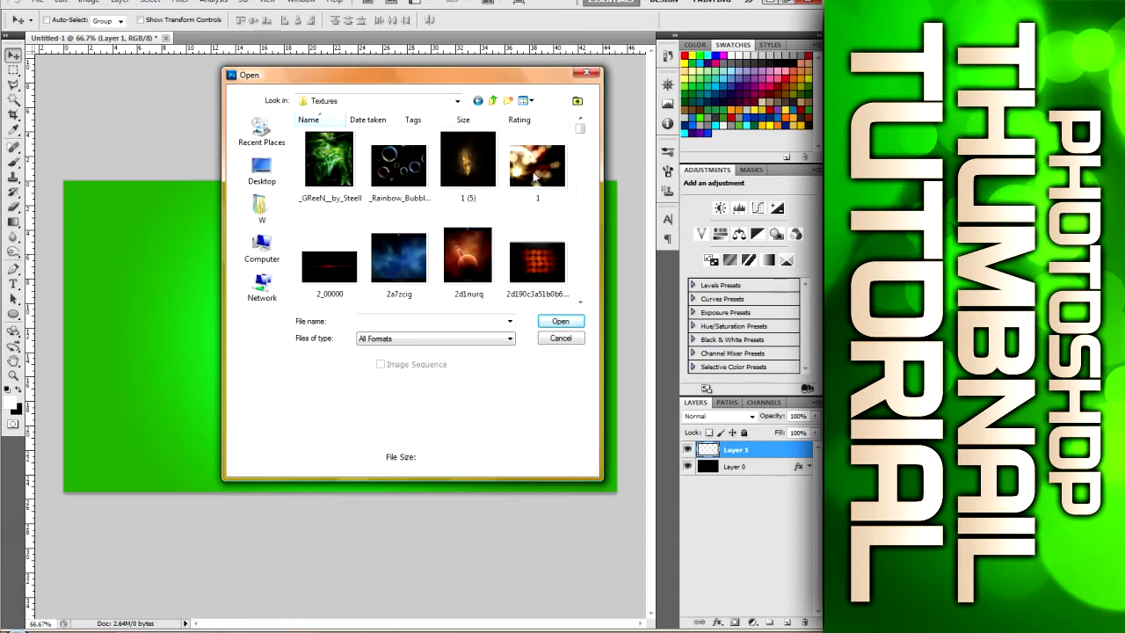
drag(579, 131, 580, 172)
click(547, 230)
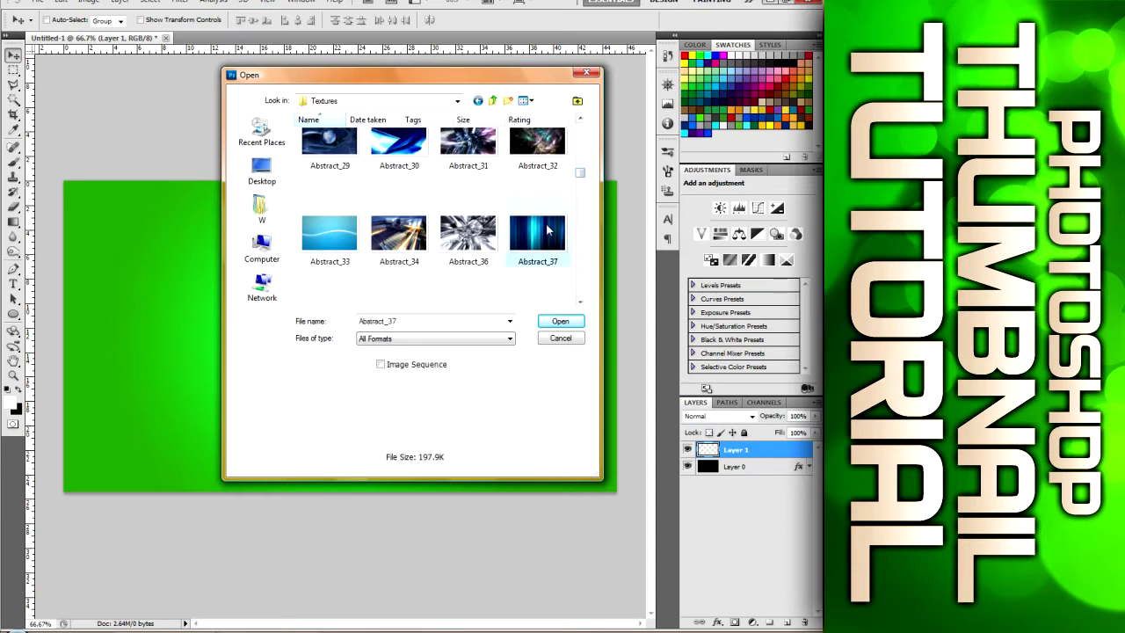
double_click(520, 234)
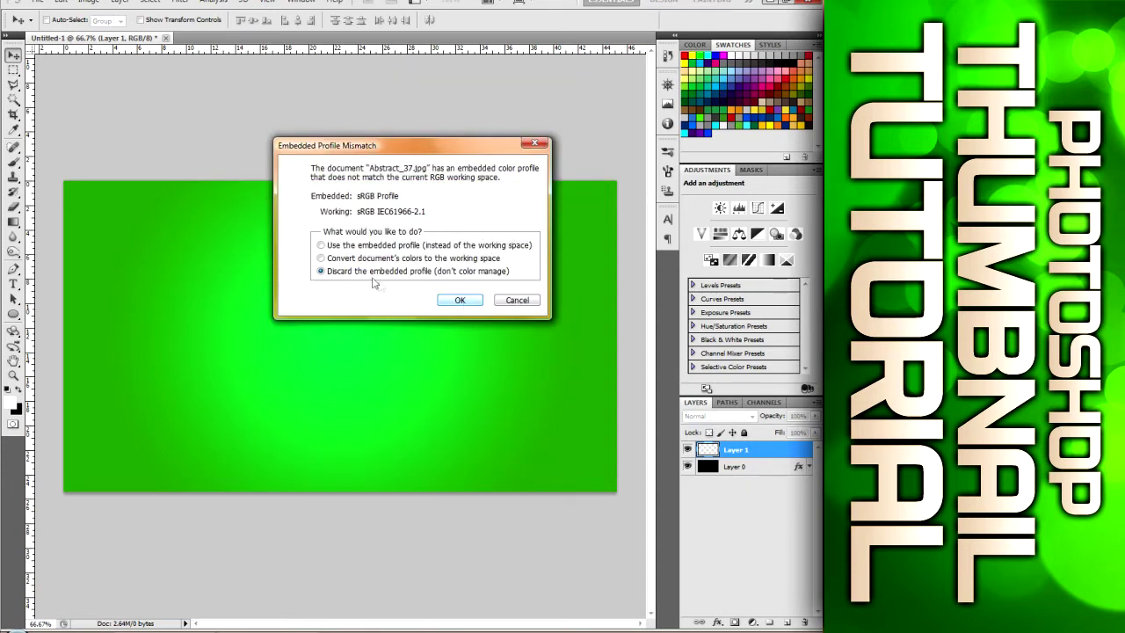
Step: Discard the embedded profile, select all of Abstract_37, and paste it into Untitled-1
click(463, 301)
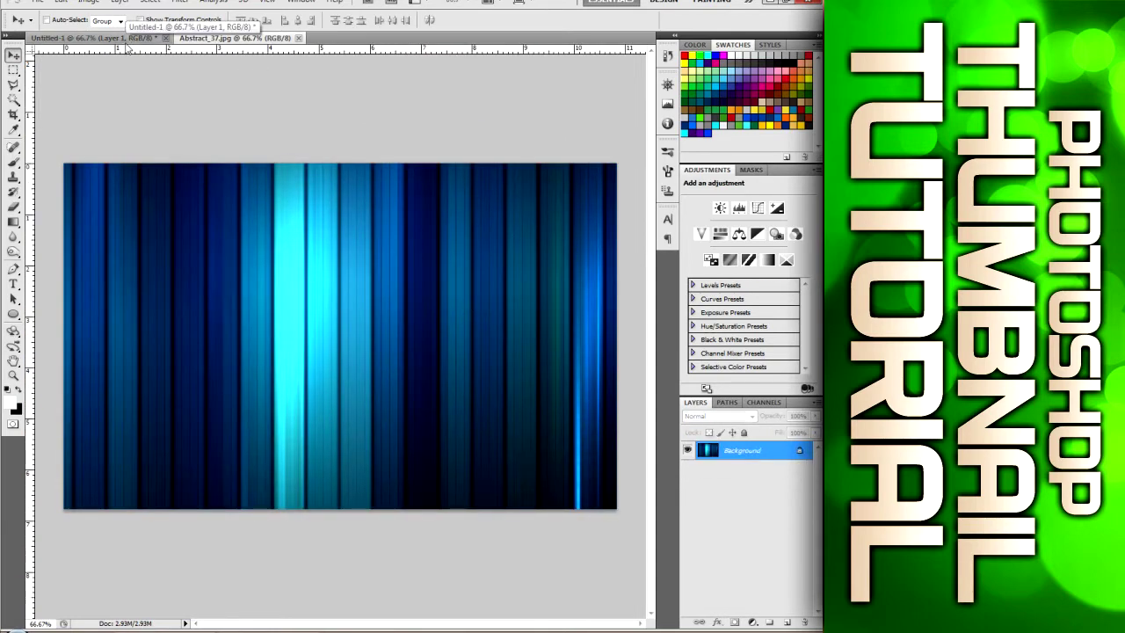
key(ctrl+a)
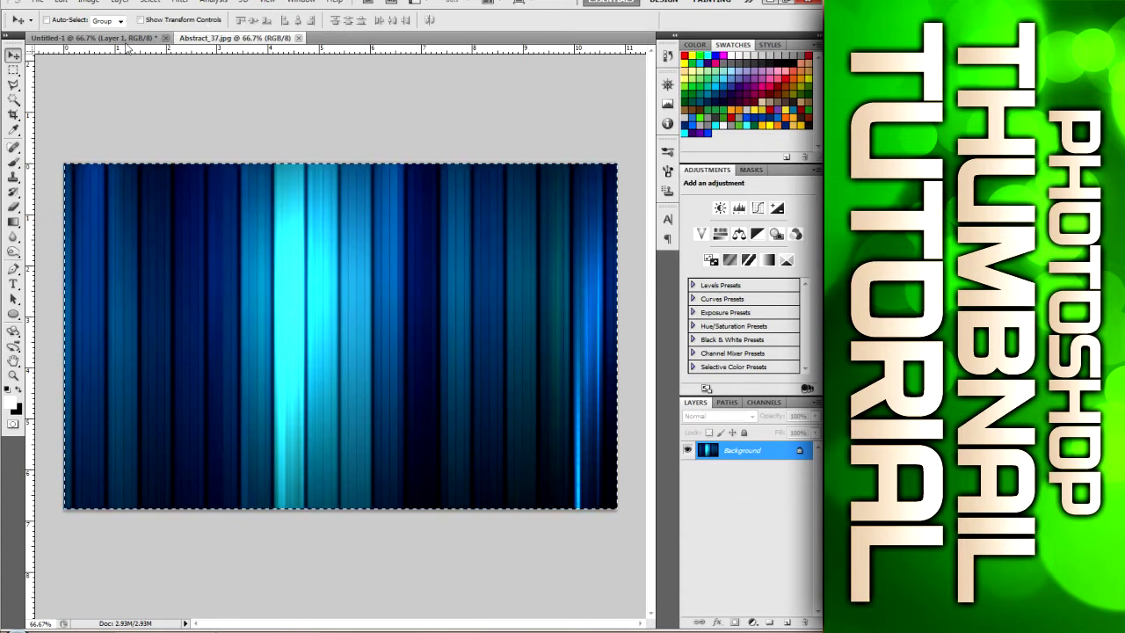
click(127, 40)
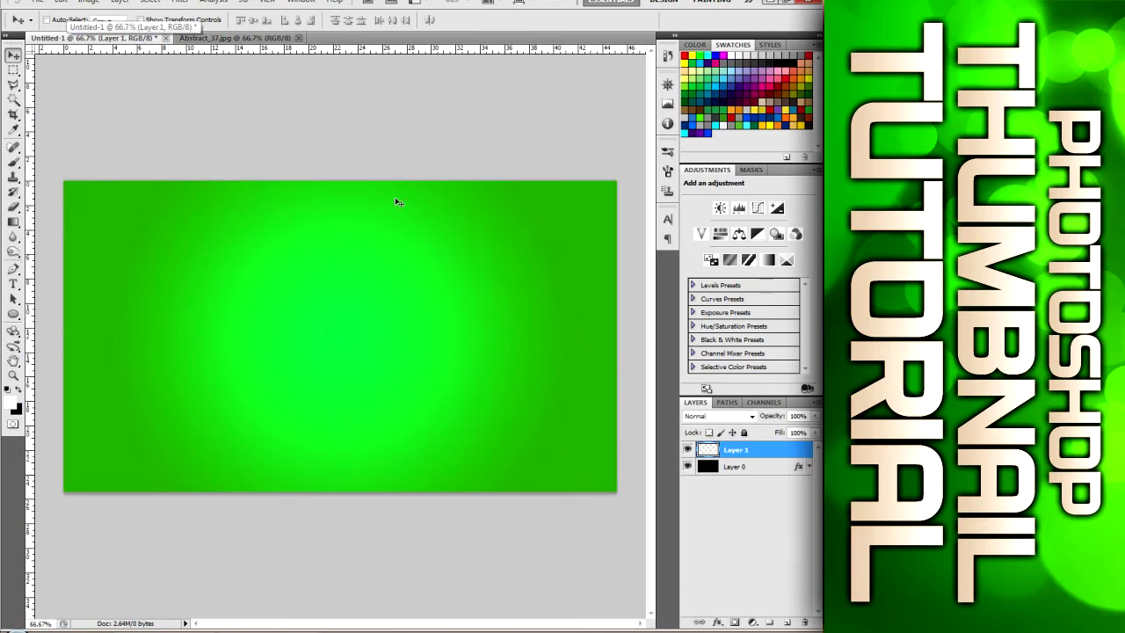
key(ctrl+v)
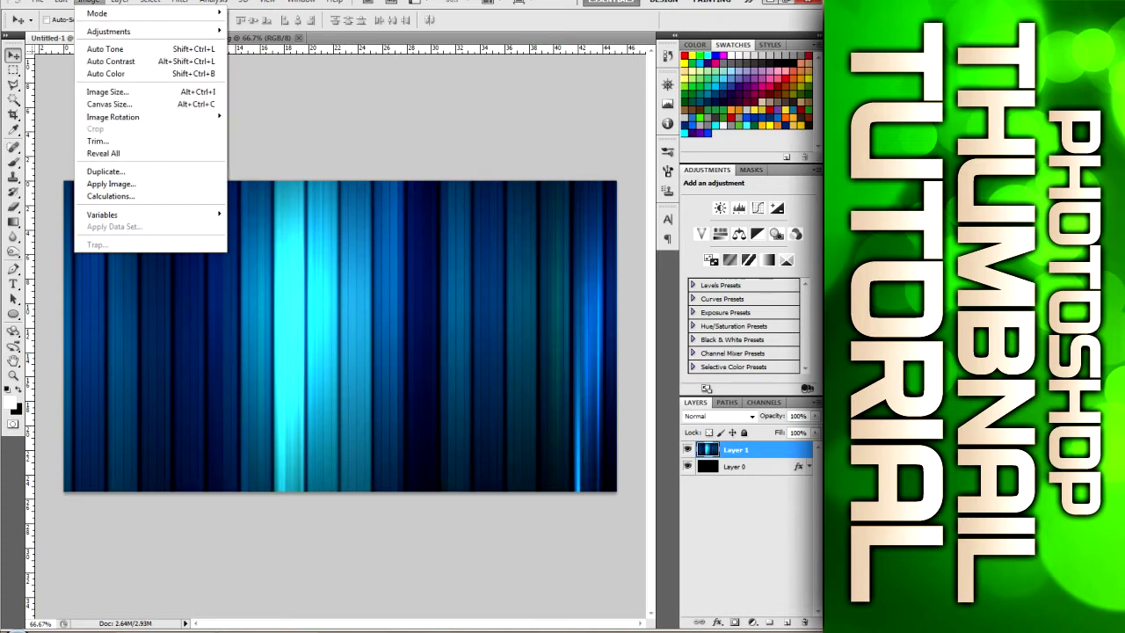
Step: Recolour the stripes green with Hue/Saturation set to Hue -82 and Saturation +16
mouse_move(132, 32)
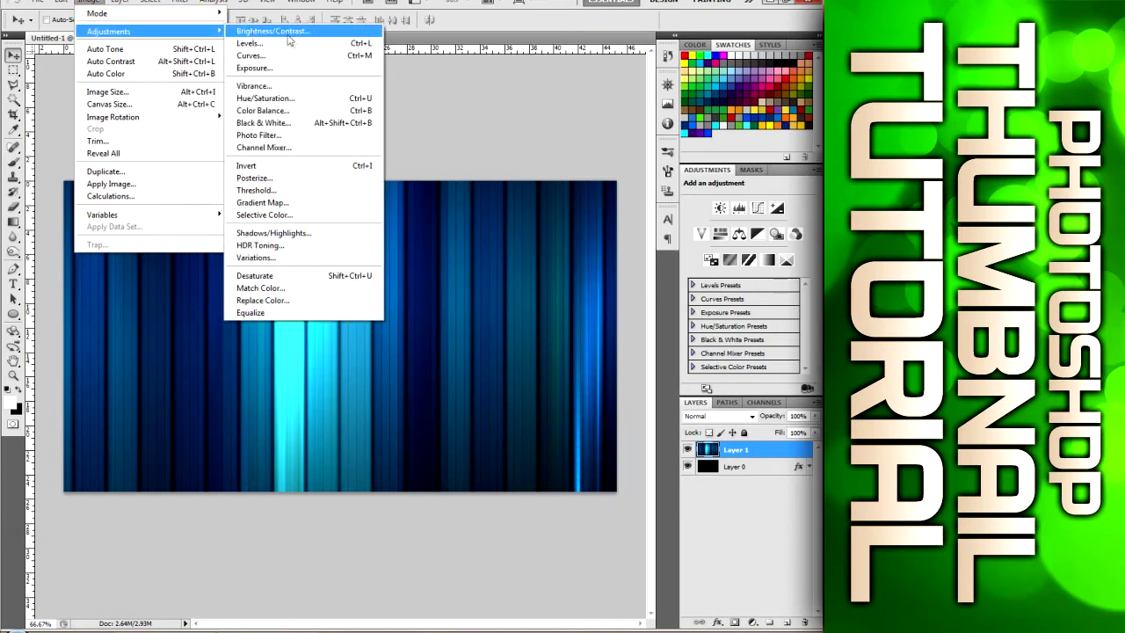
click(283, 99)
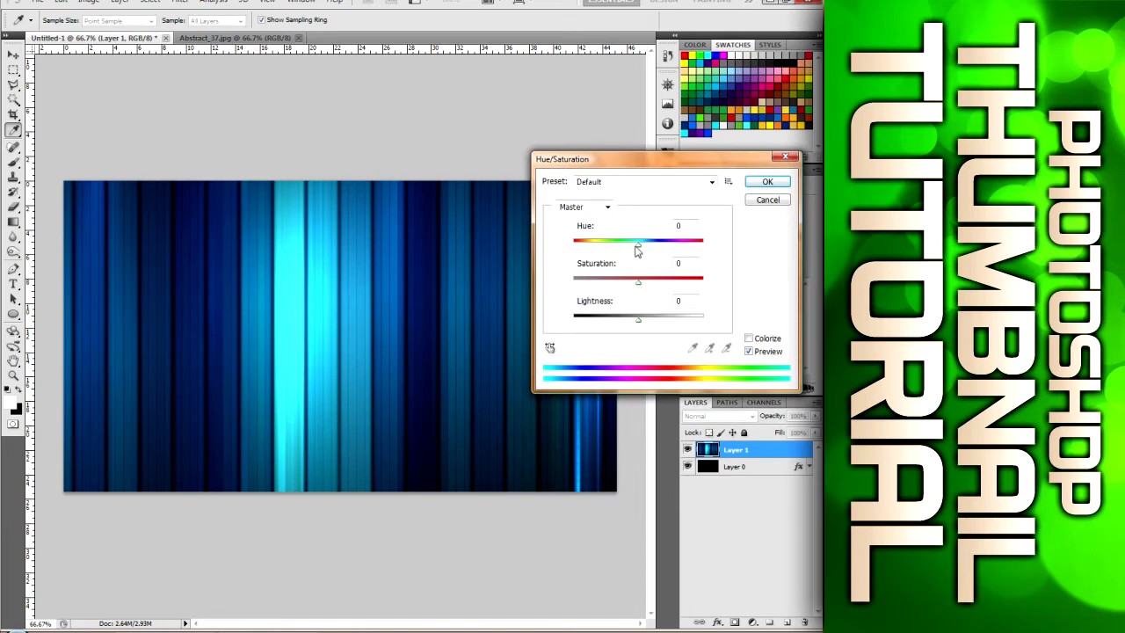
drag(639, 246, 601, 249)
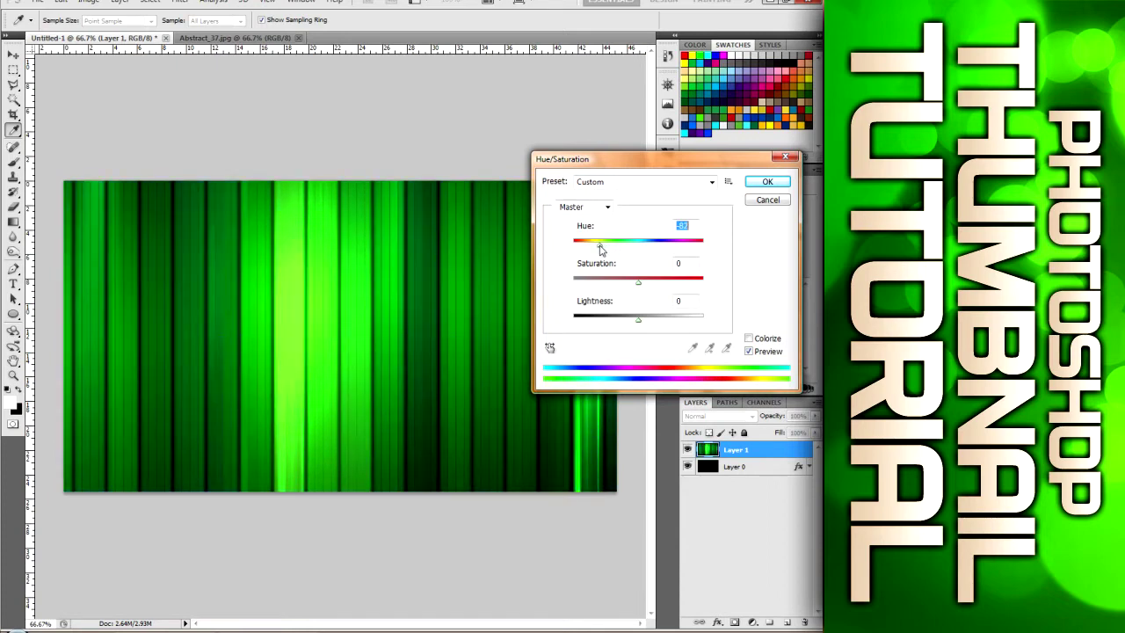
mouse_move(638, 284)
mouse_down()
mouse_move(688, 290)
mouse_move(649, 288)
mouse_up()
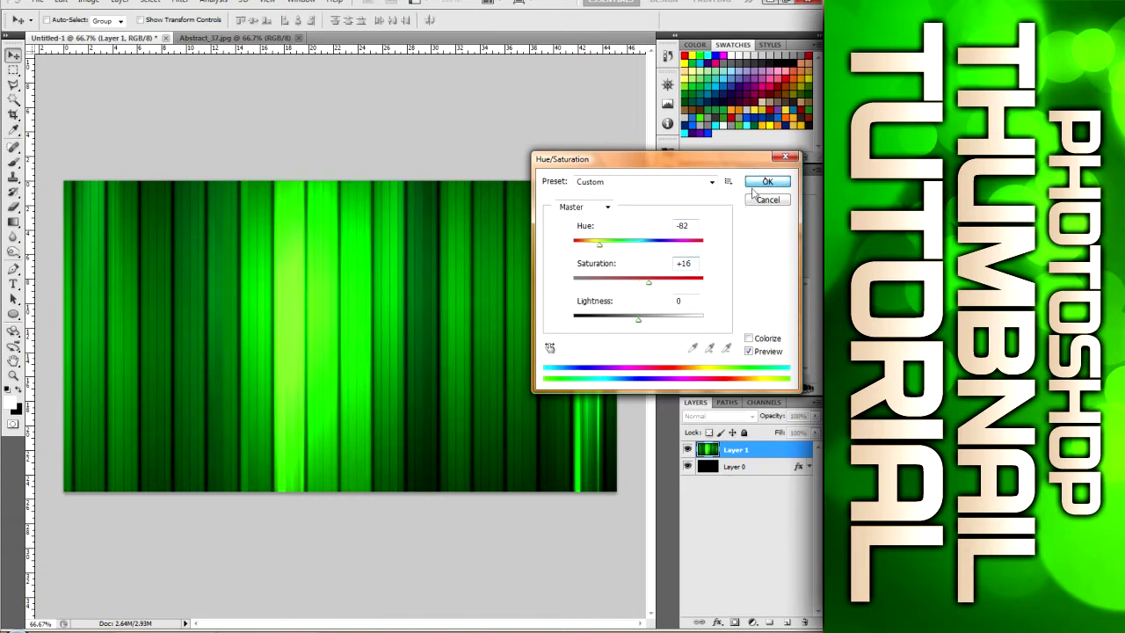
click(766, 182)
click(13, 56)
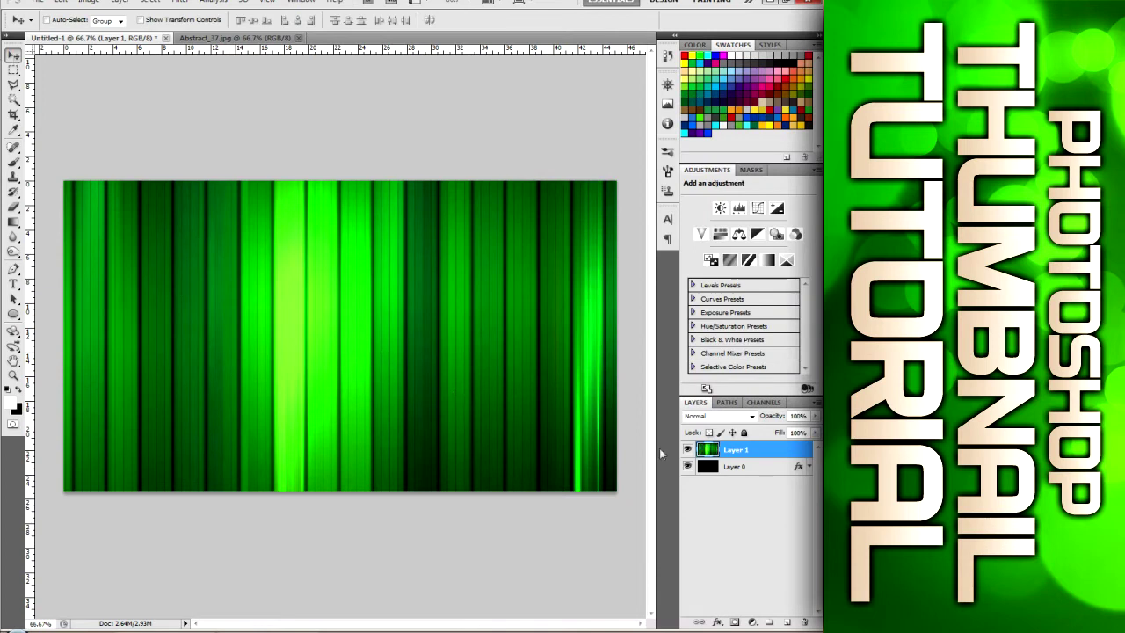
Step: Select Layer 0 and turn the rulers back on with Ctrl+R
click(765, 470)
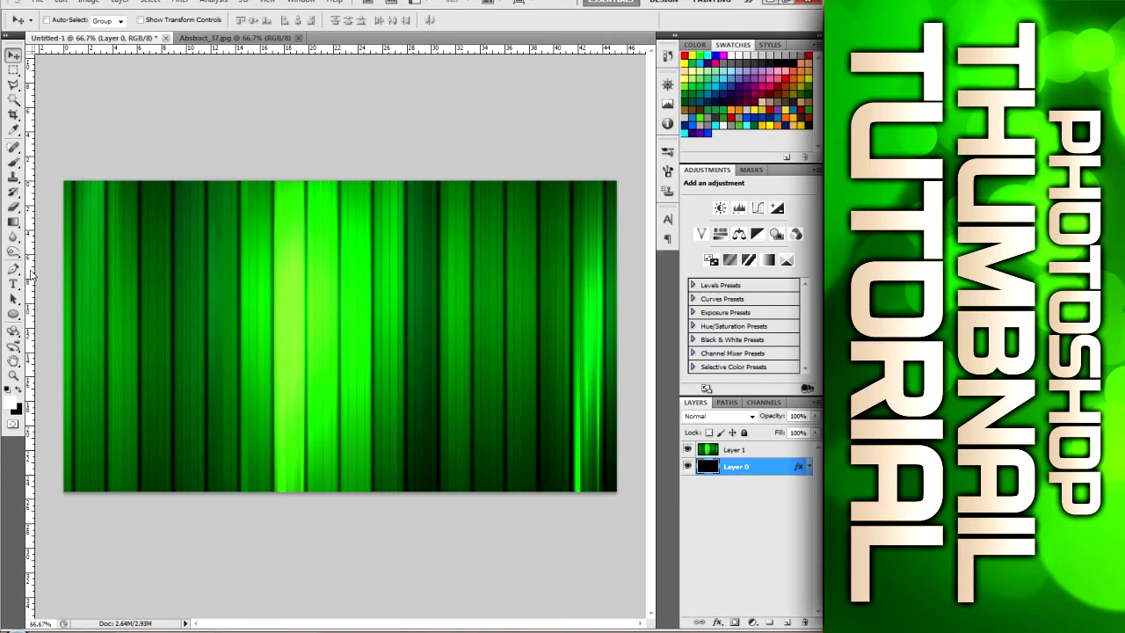
key(shift+Up)
key(shift+Left)
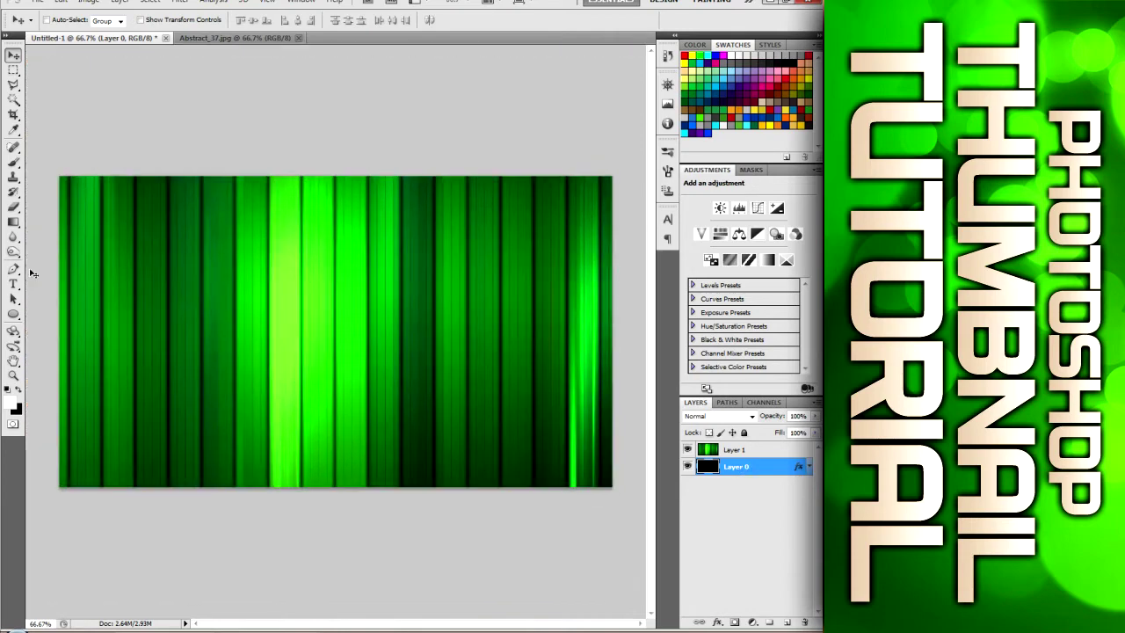
key(ctrl+r)
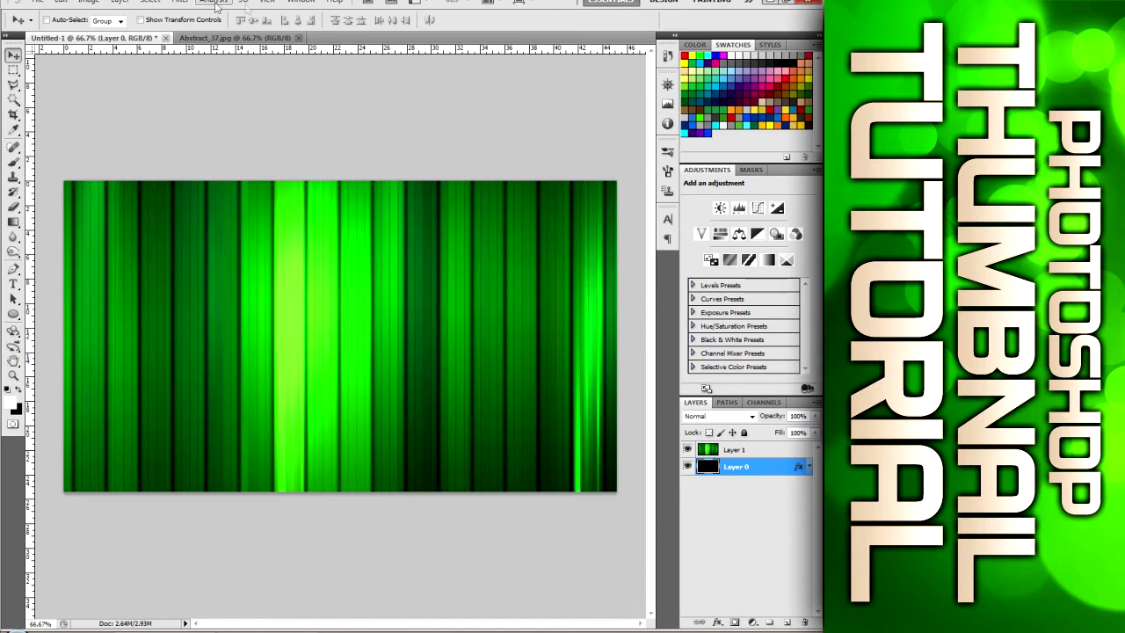
click(267, 3)
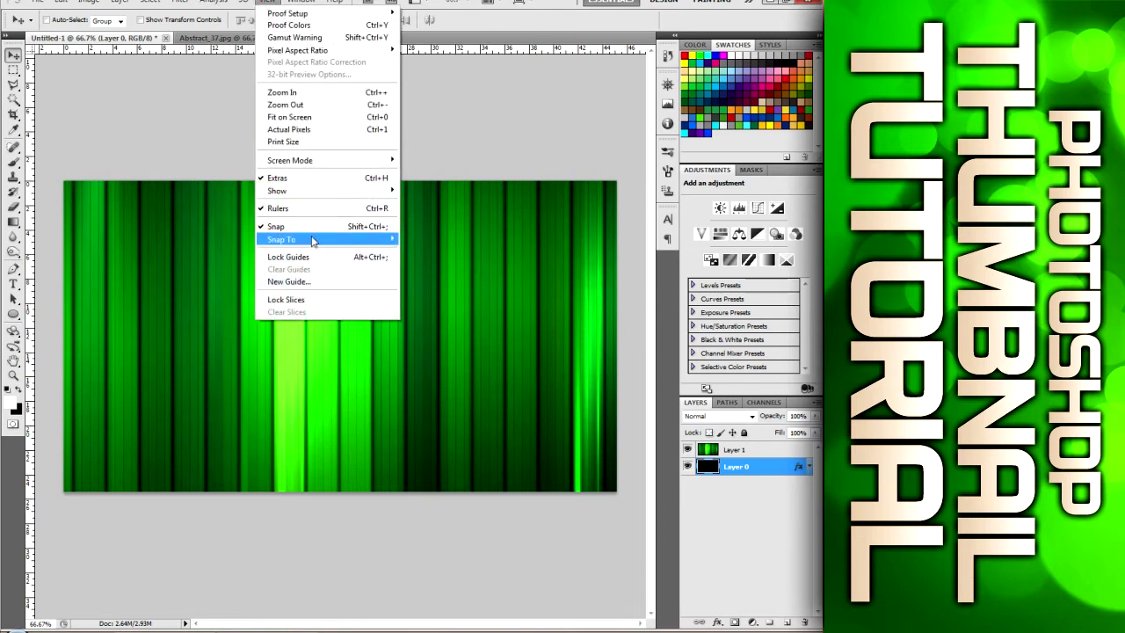
mouse_move(325, 191)
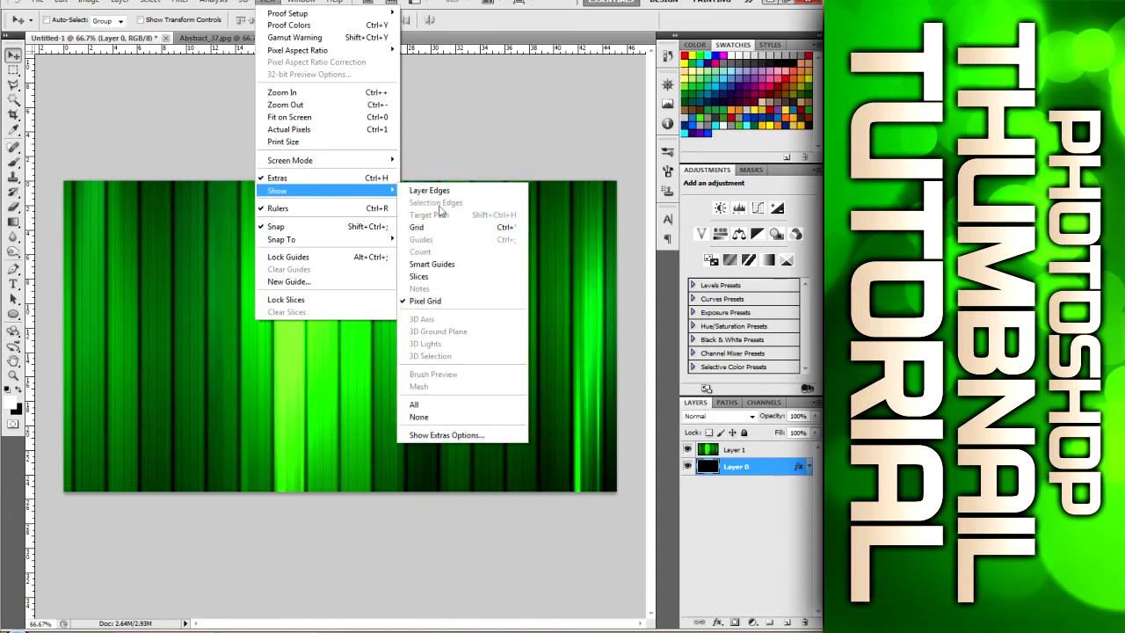
click(219, 211)
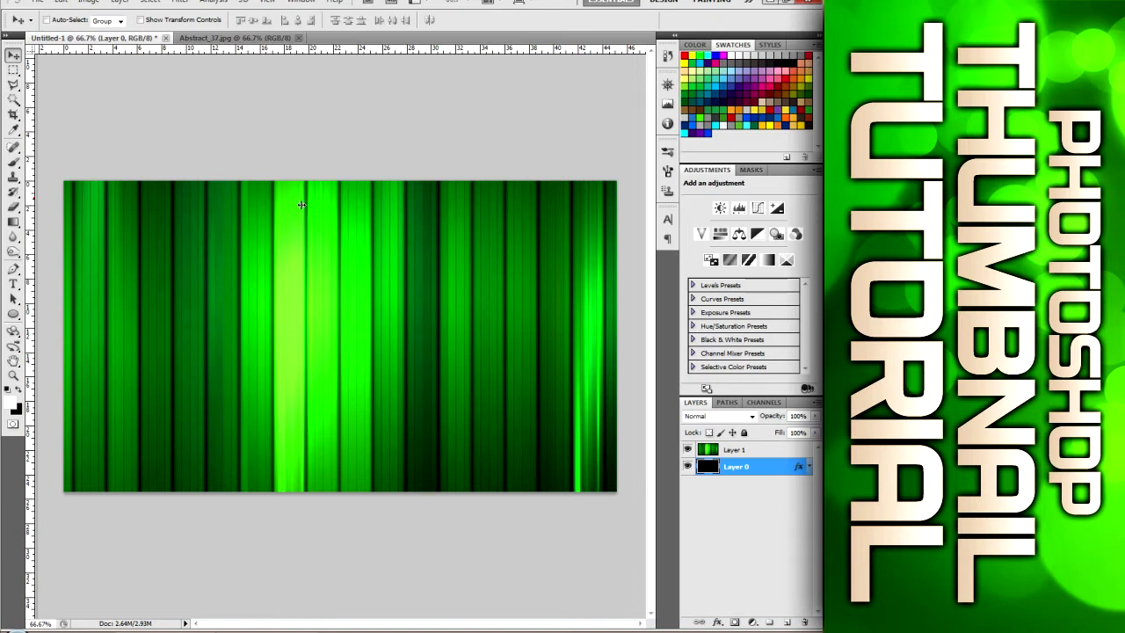
Step: Drag a vertical and a horizontal guide from the rulers to cross at the canvas centre
drag(301, 205, 341, 189)
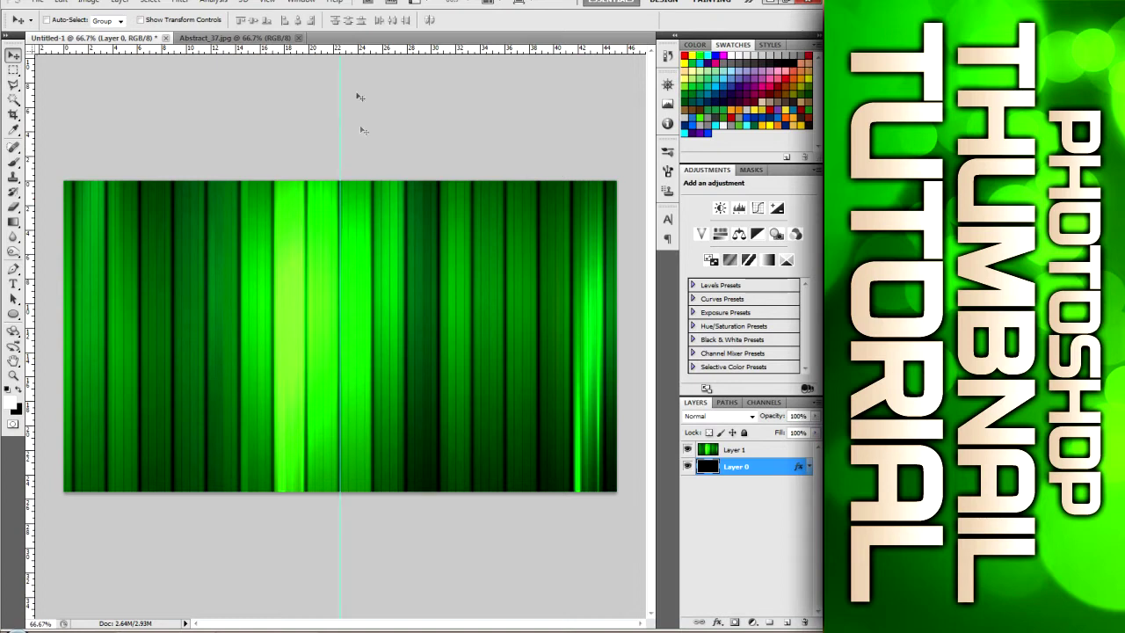
drag(352, 54, 358, 337)
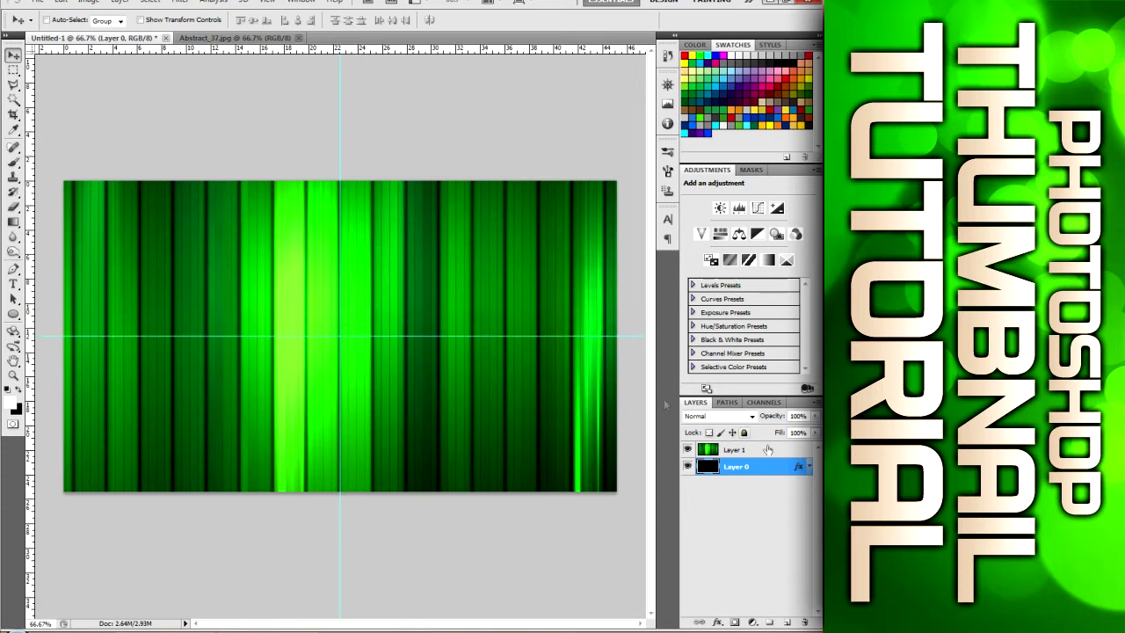
click(766, 449)
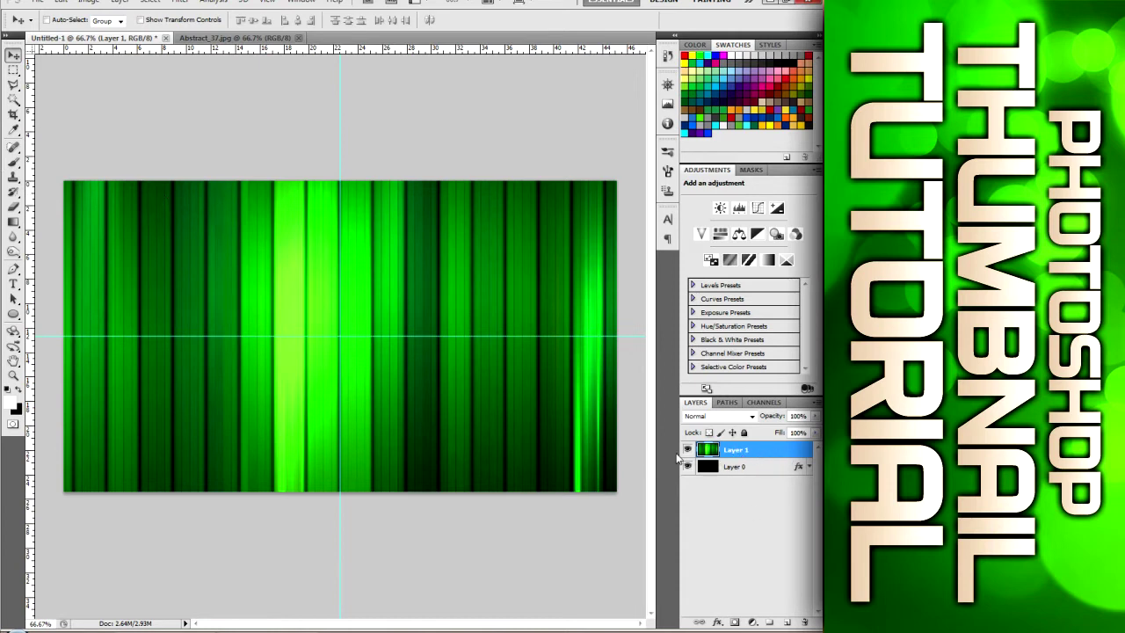
Step: Free-transform the stripe layer and rotate it to exactly 45°
key(ctrl+t)
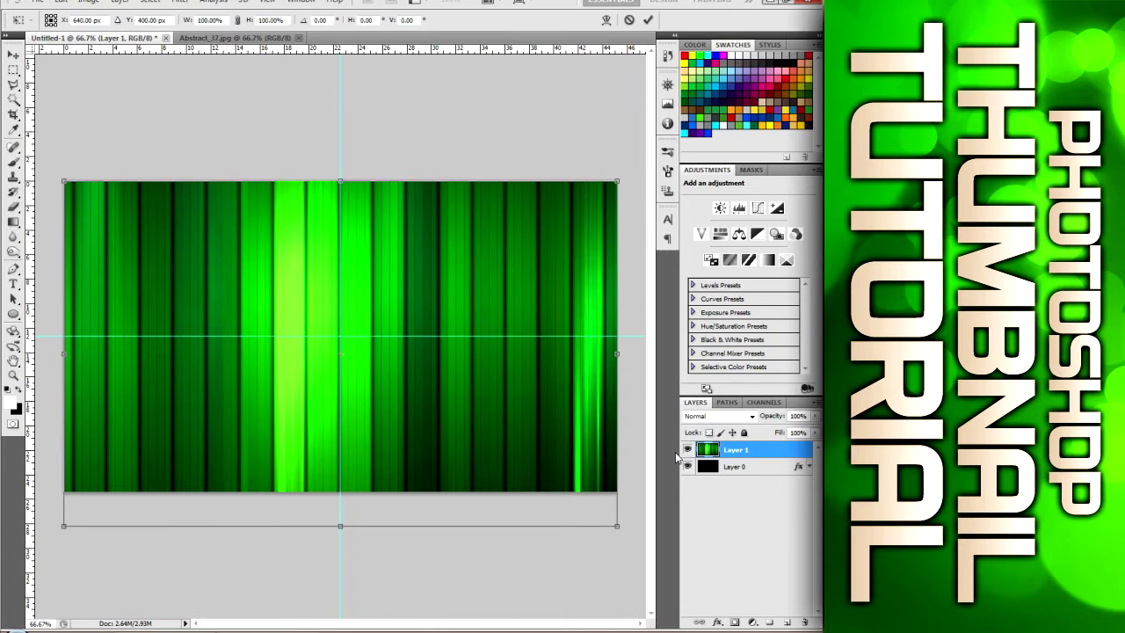
key(ctrl+minus)
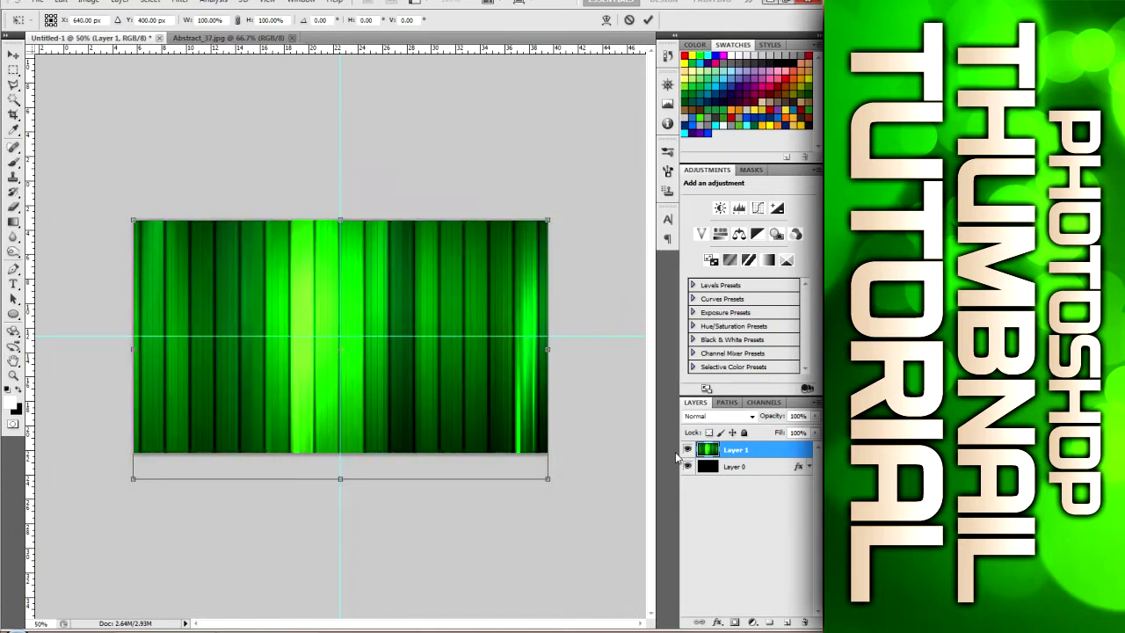
key(ctrl+minus)
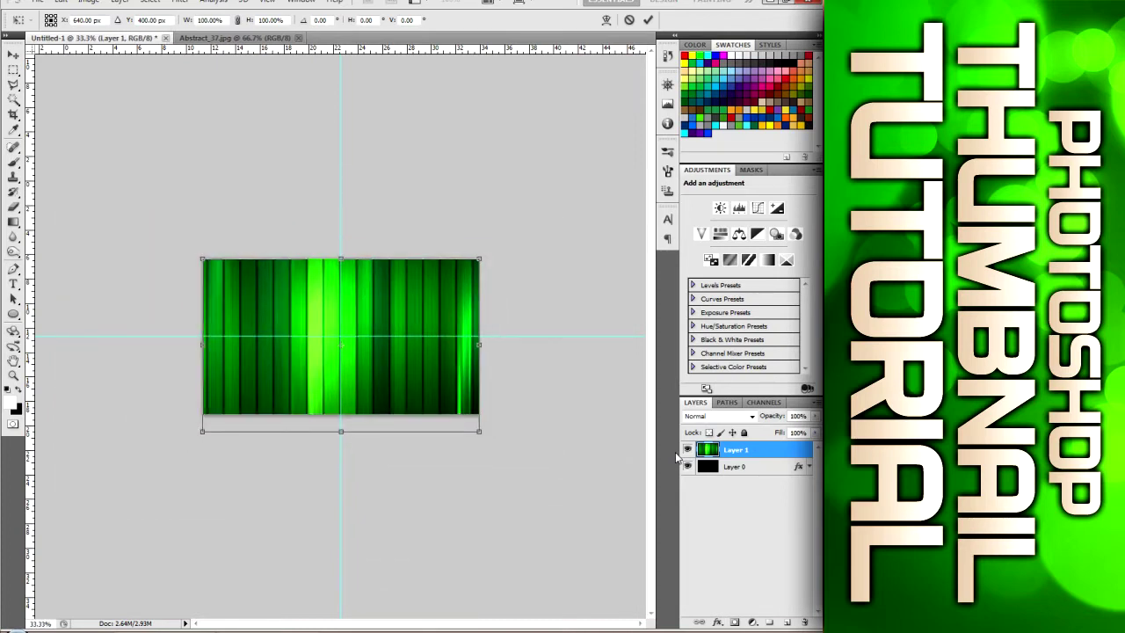
drag(522, 342, 468, 492)
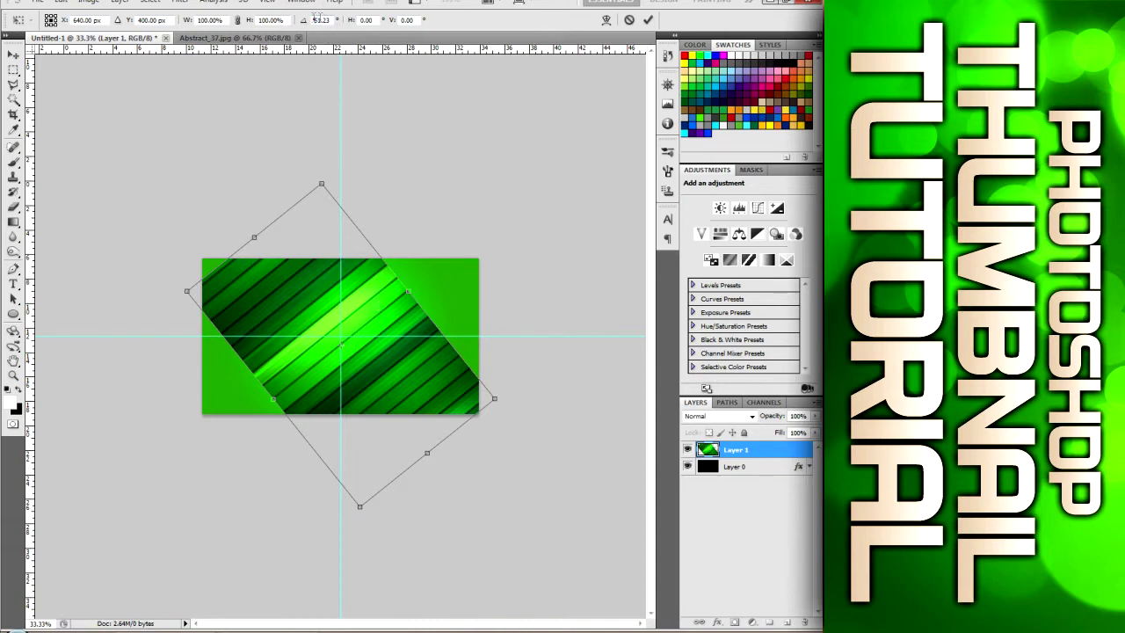
click(316, 19)
text(45)
key(Return)
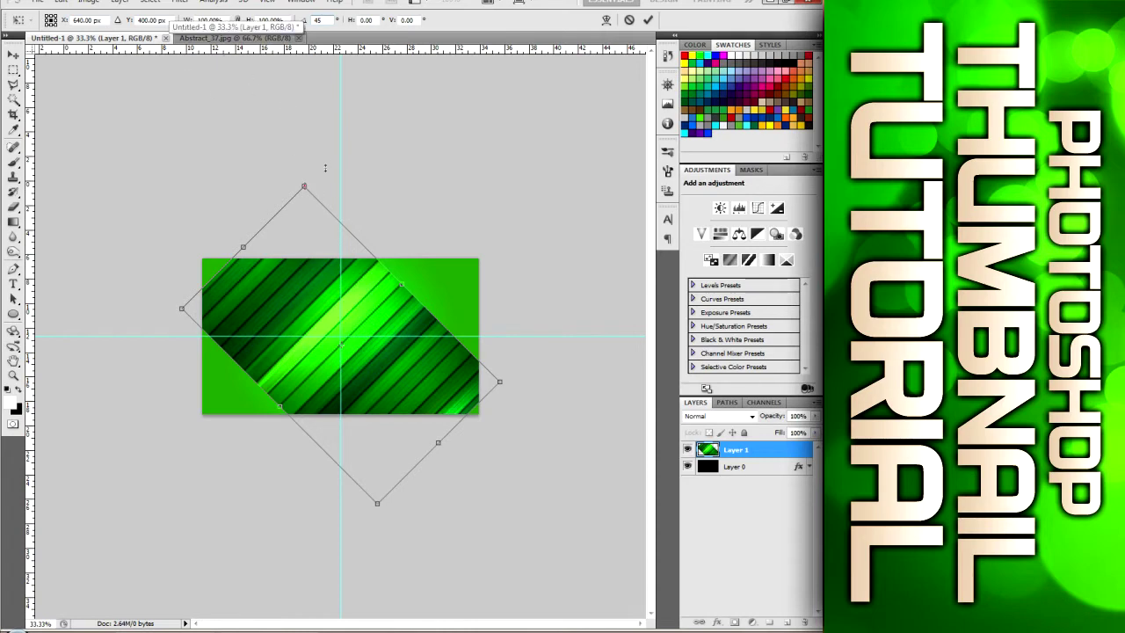
Step: Scale the rotated stripes up to about 126% and apply the transform
drag(324, 168, 429, 69)
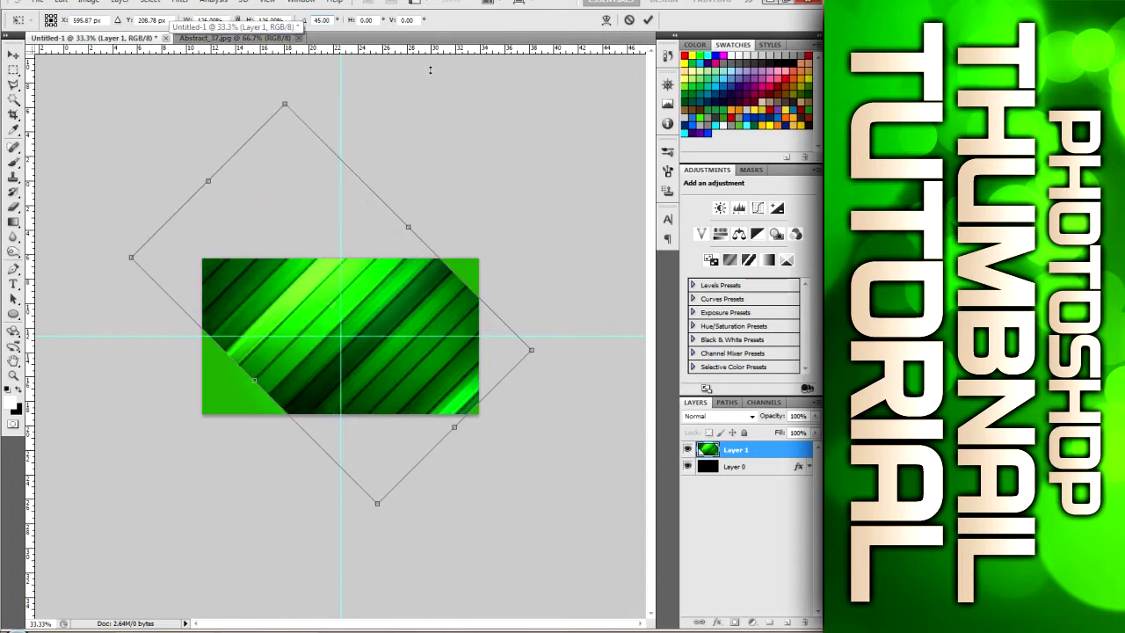
click(13, 55)
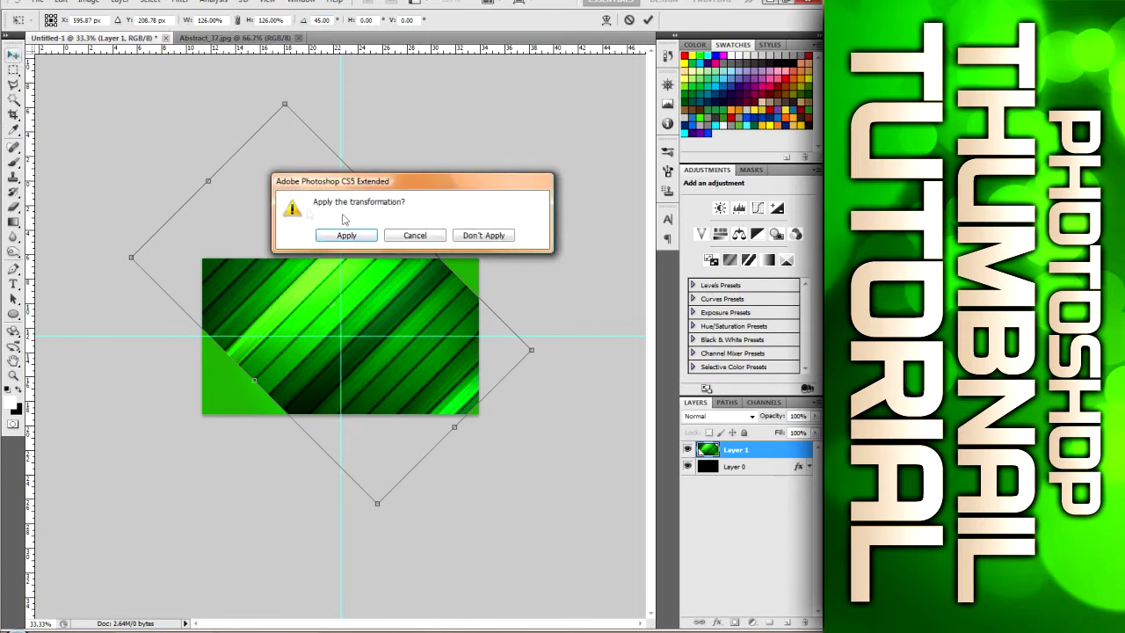
click(353, 236)
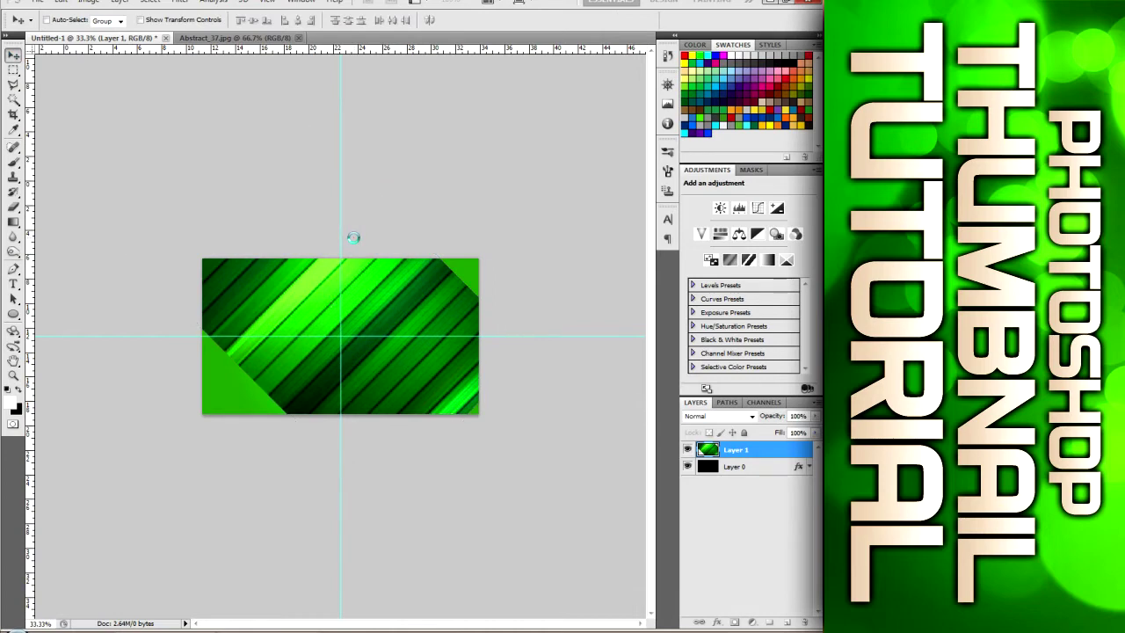
Step: Reposition the diagonal stripe layer across the canvas at 50% zoom
drag(311, 284, 391, 311)
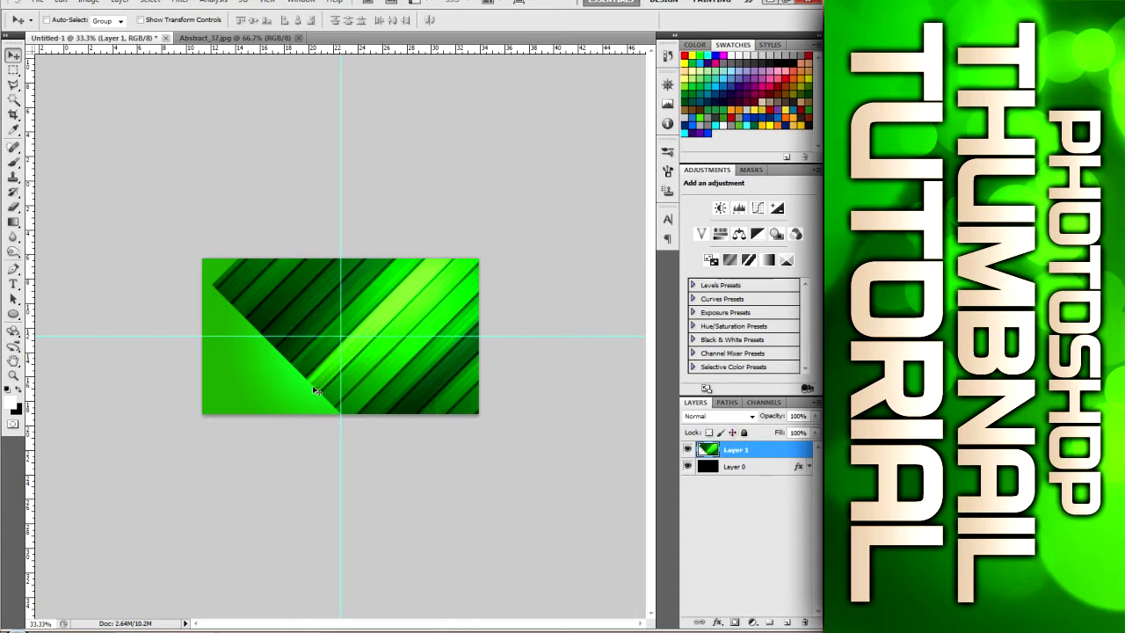
key(ctrl+plus)
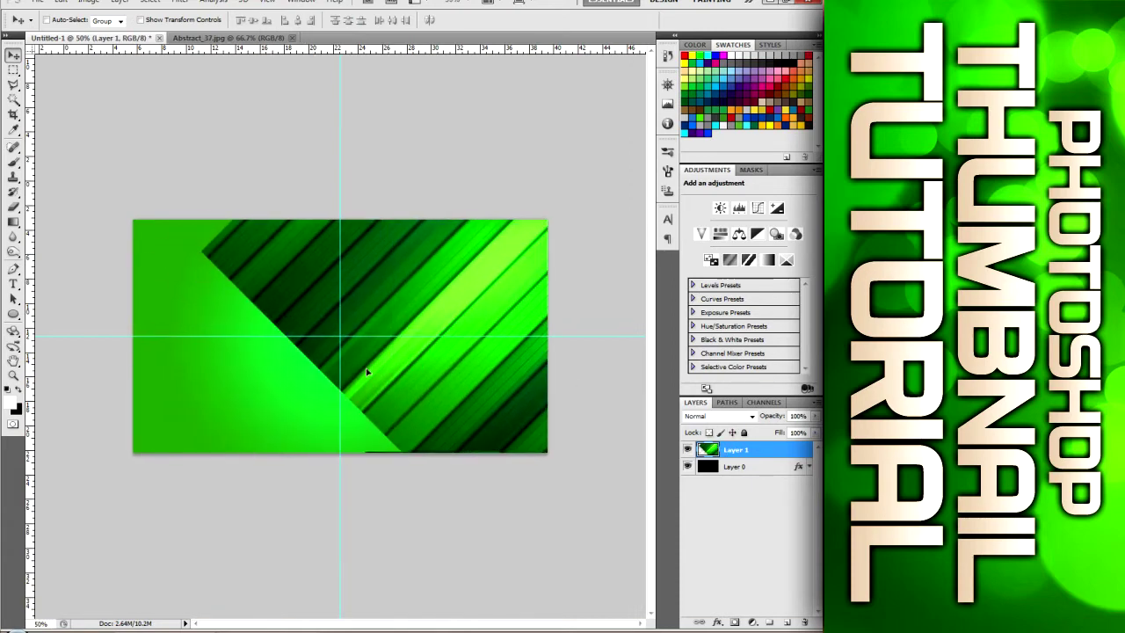
drag(368, 373, 304, 386)
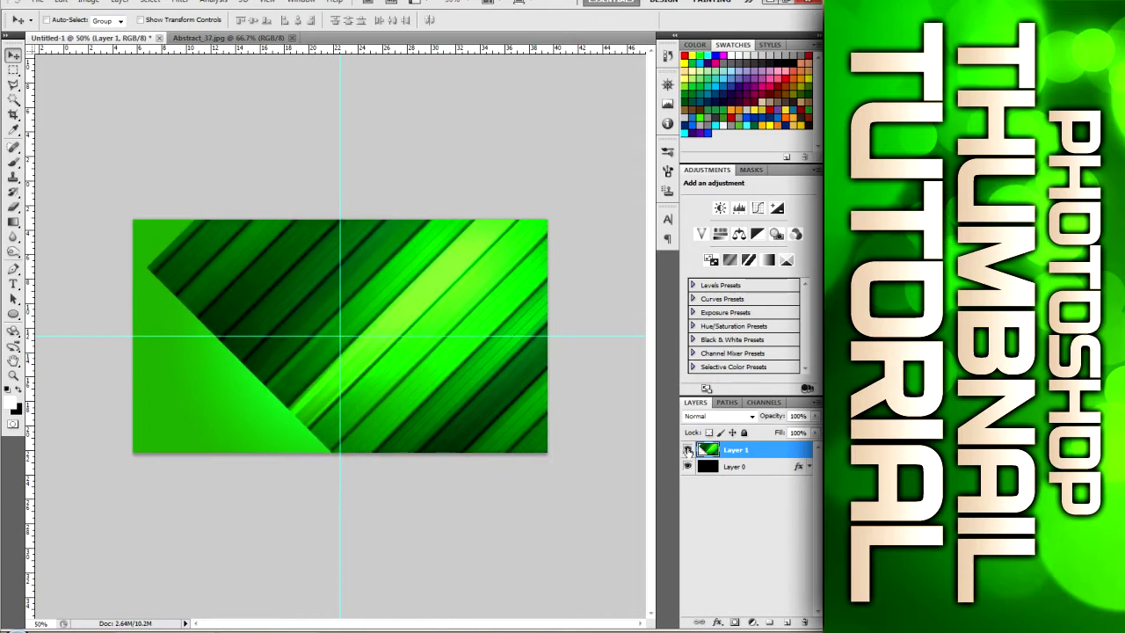
Step: Clear the stripes from the left half up to the centre guide, then duplicate the layer
click(14, 73)
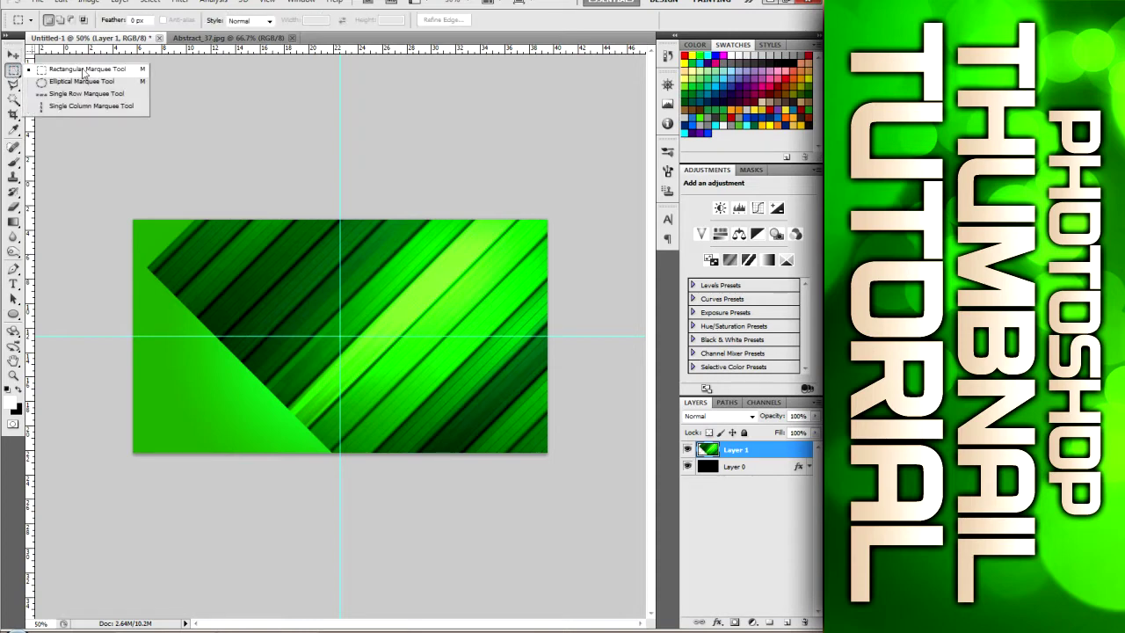
click(84, 71)
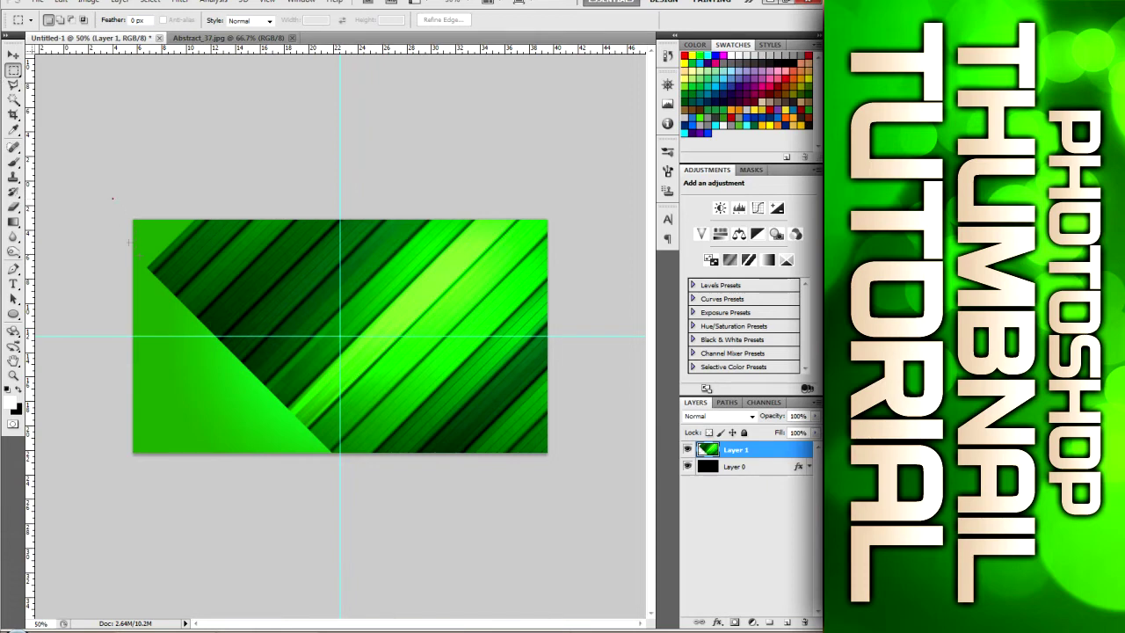
drag(256, 403, 338, 488)
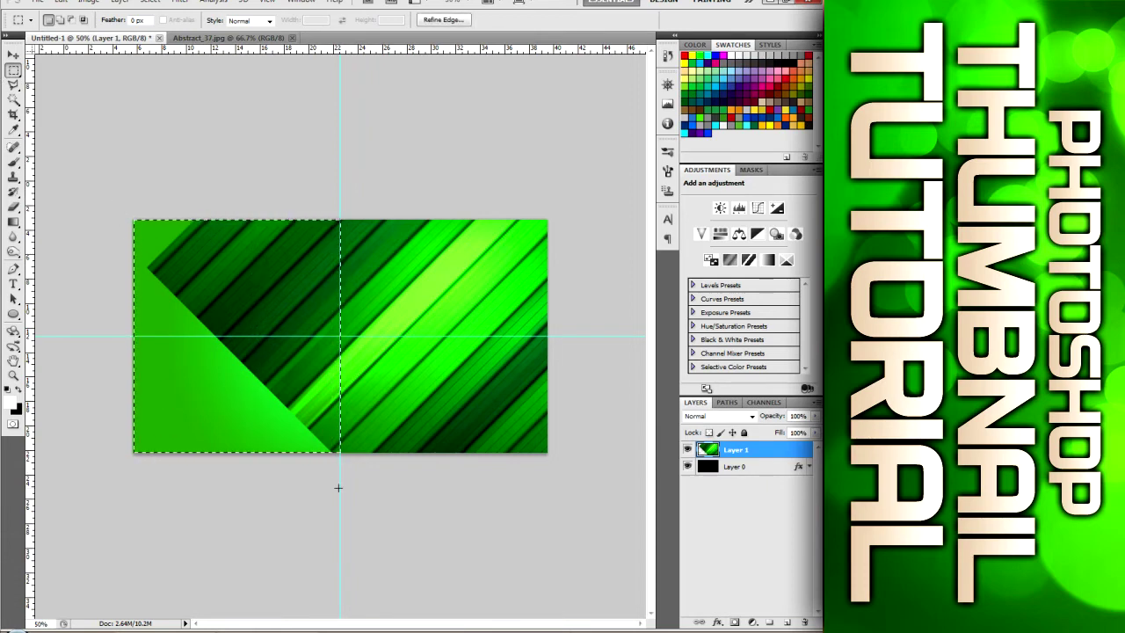
key(ctrl+shift+l)
key(ctrl+f)
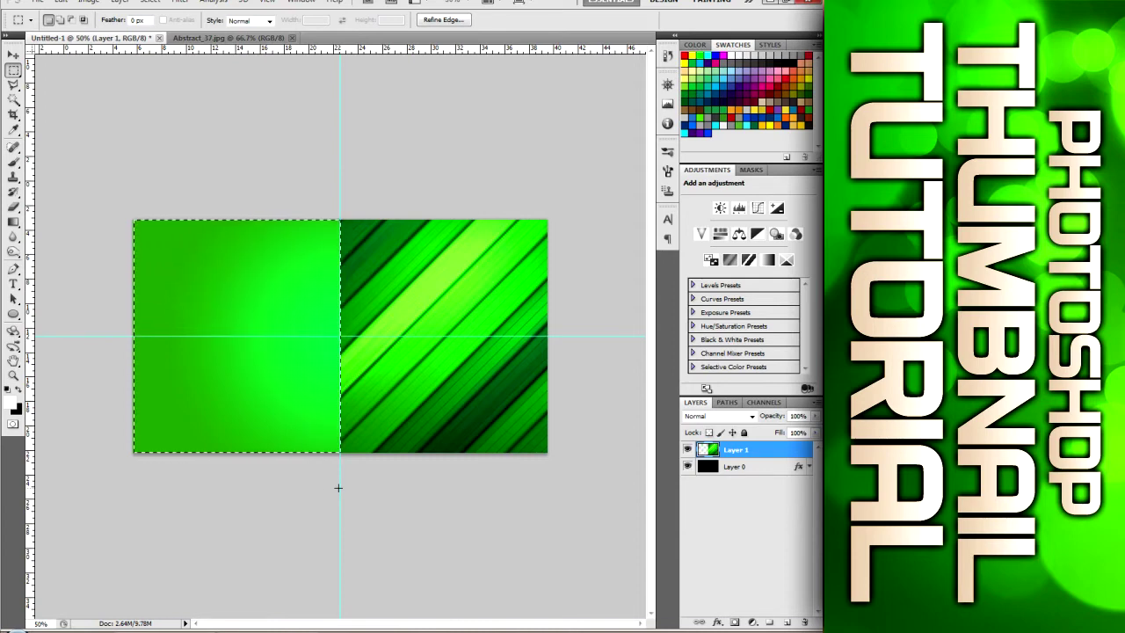
key(ctrl+d)
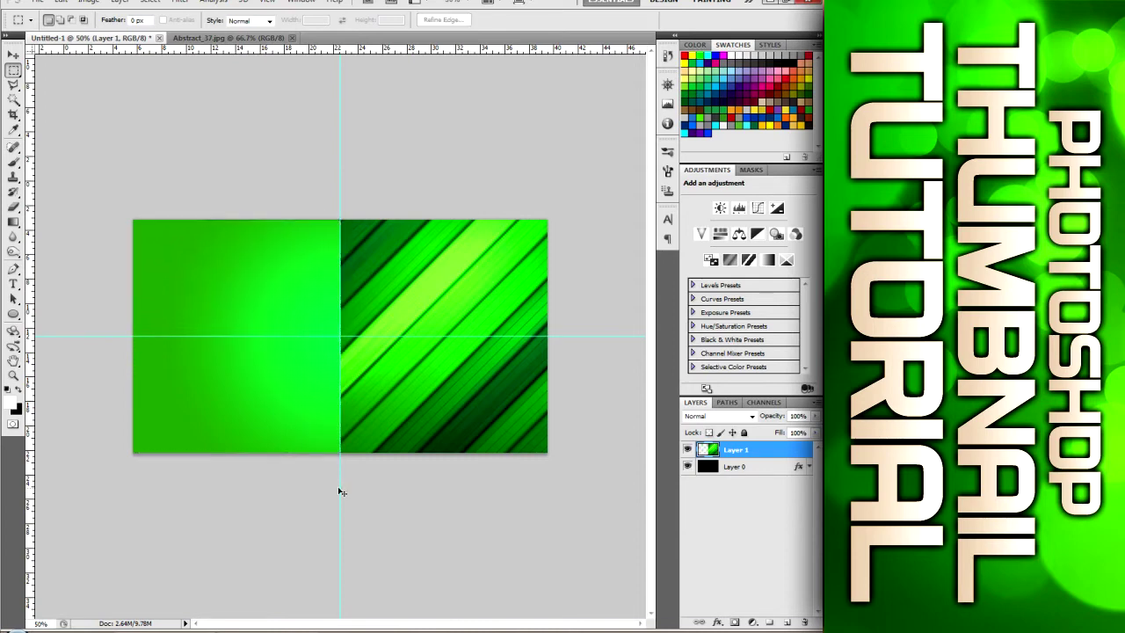
key(ctrl+j)
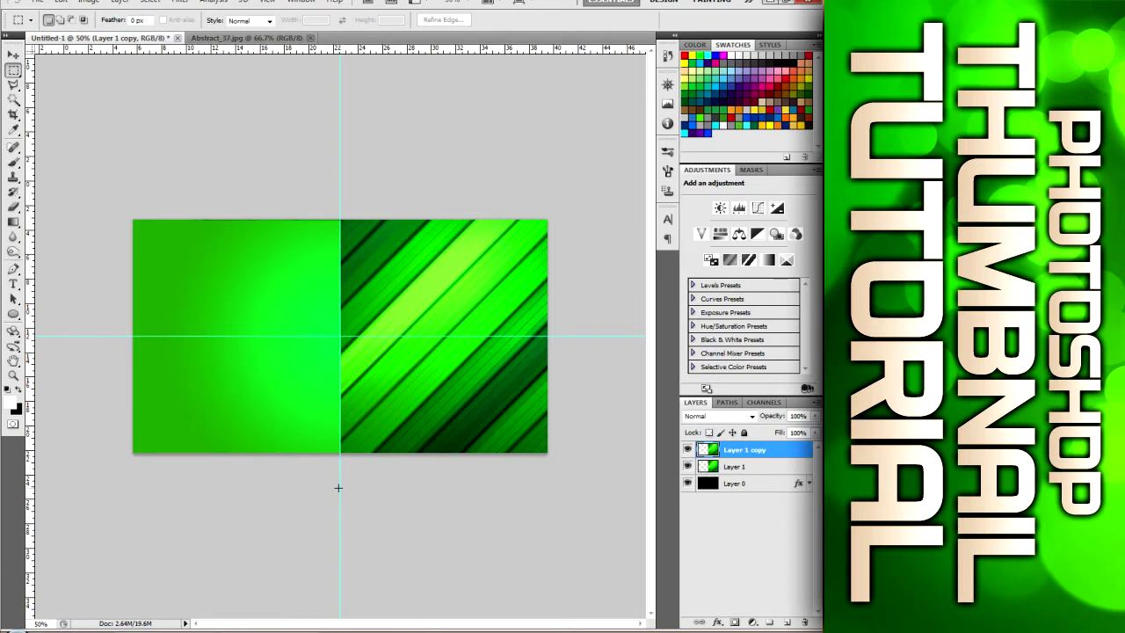
Step: Undo the duplicate and instead duplicate Layer 1 as Layer 1 copy
key(ctrl+z)
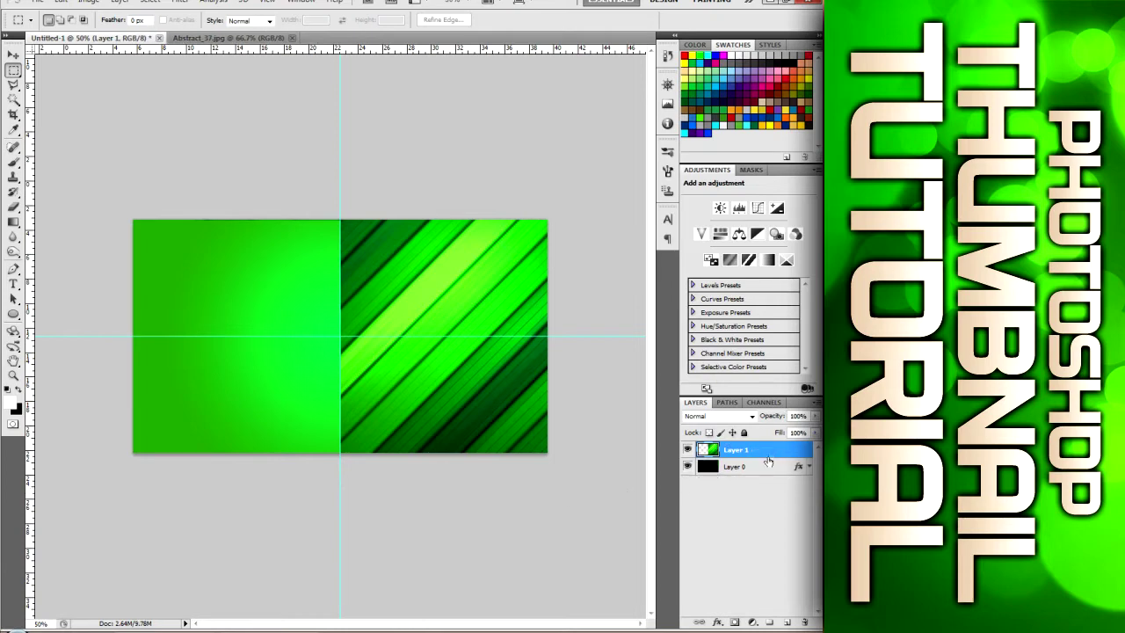
double_click(774, 454)
drag(775, 457, 789, 621)
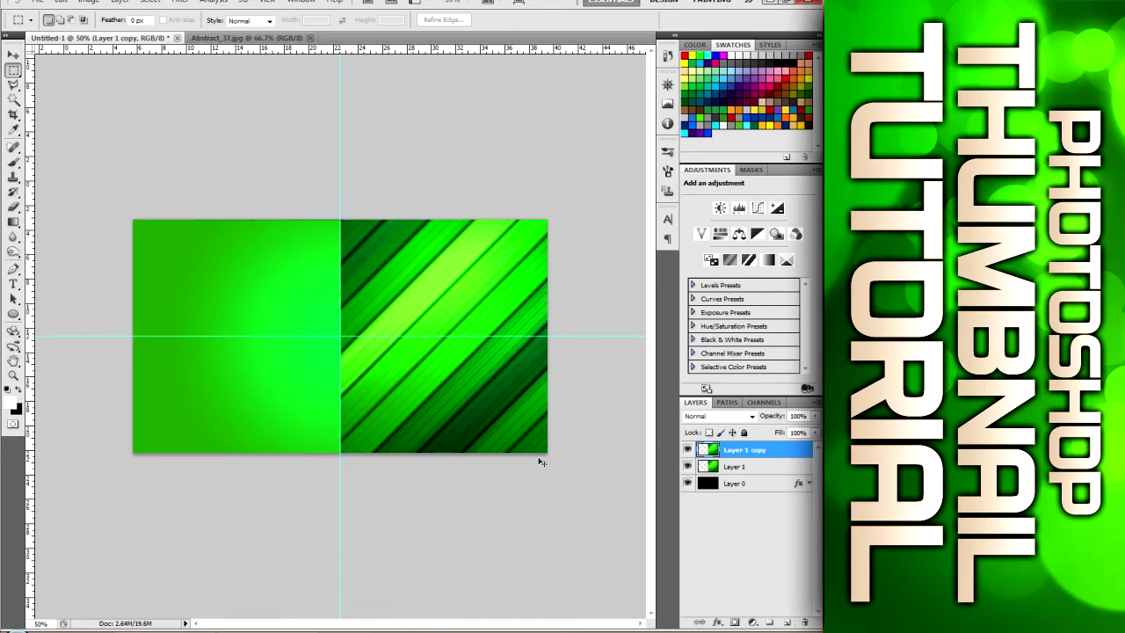
Step: Flip the copy horizontally around the centre guide into a chevron, then hide guides
key(ctrl+t)
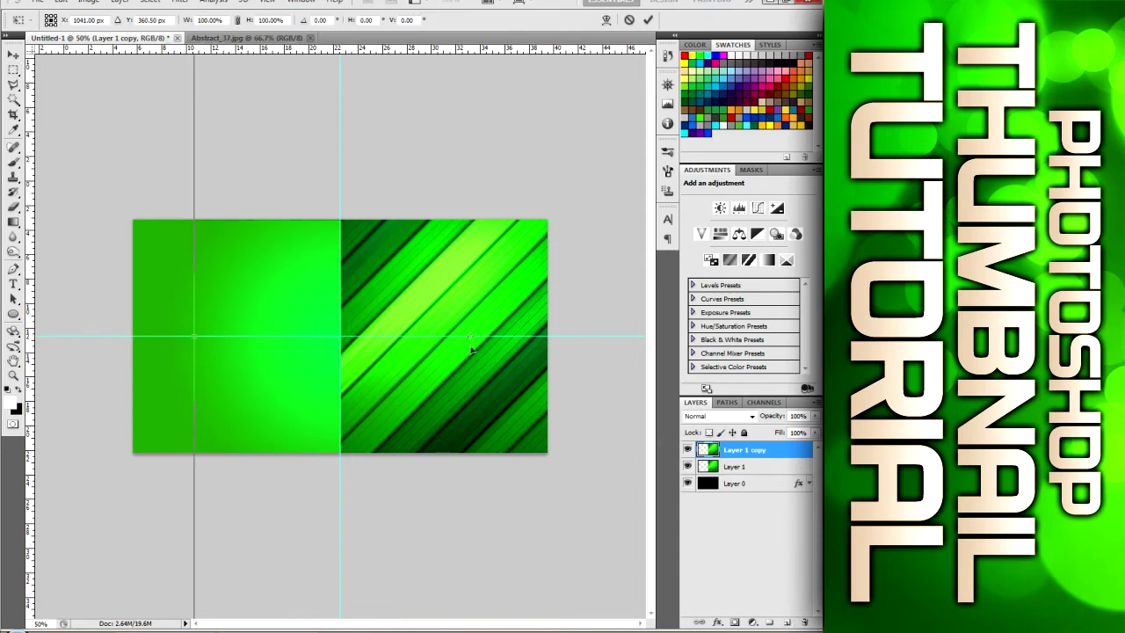
drag(471, 336, 529, 339)
drag(425, 342, 345, 335)
right_click(384, 358)
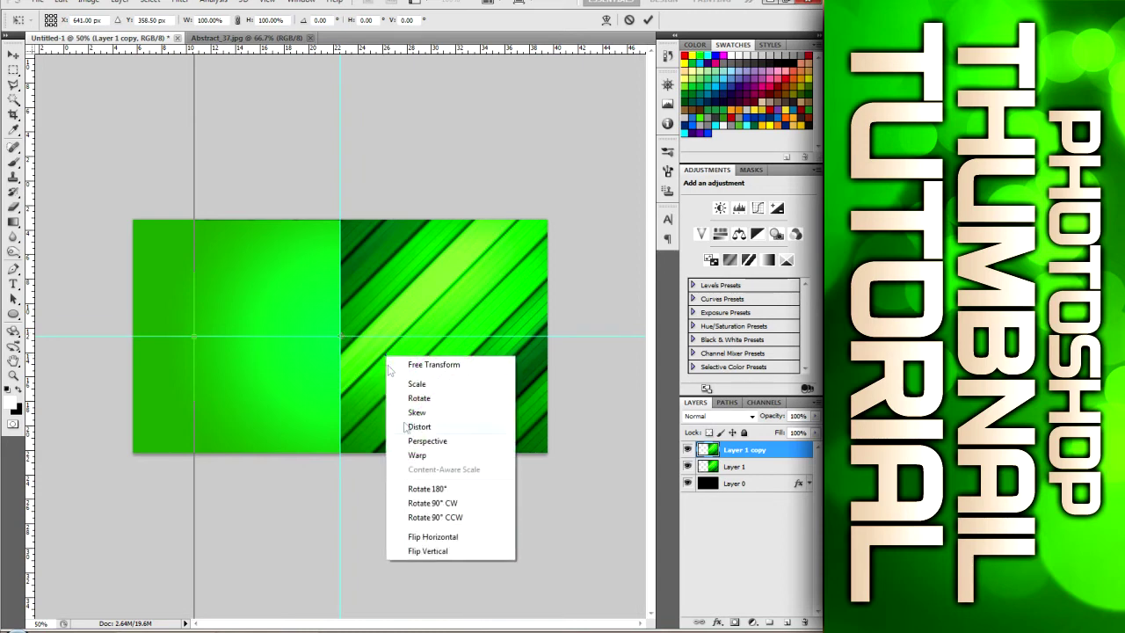
click(437, 535)
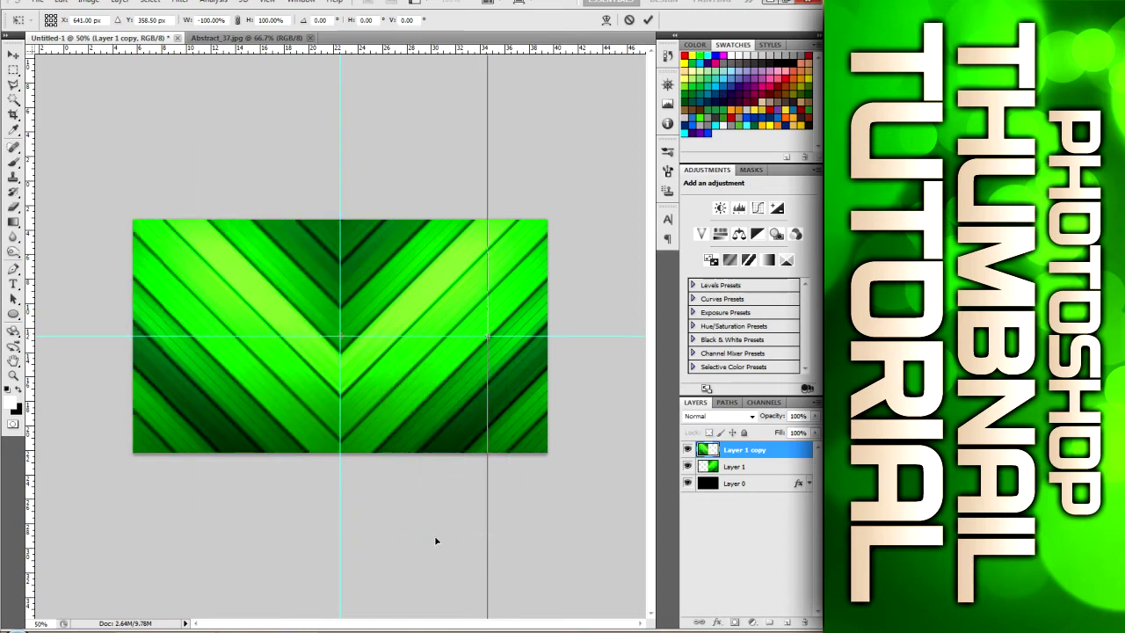
key(Return)
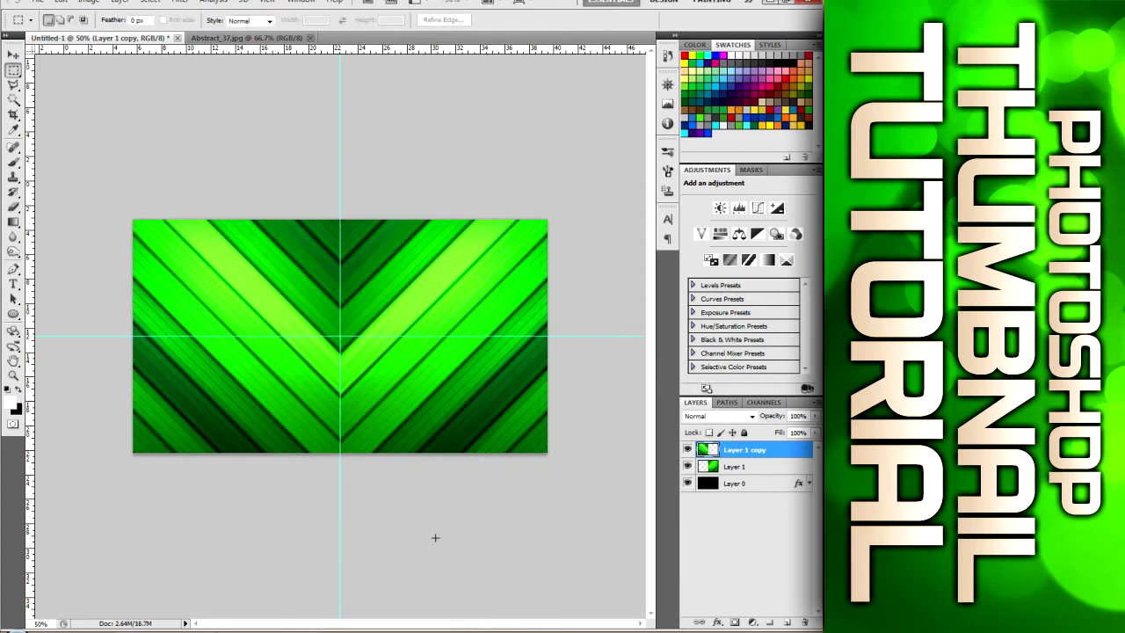
key(ctrl+semicolon)
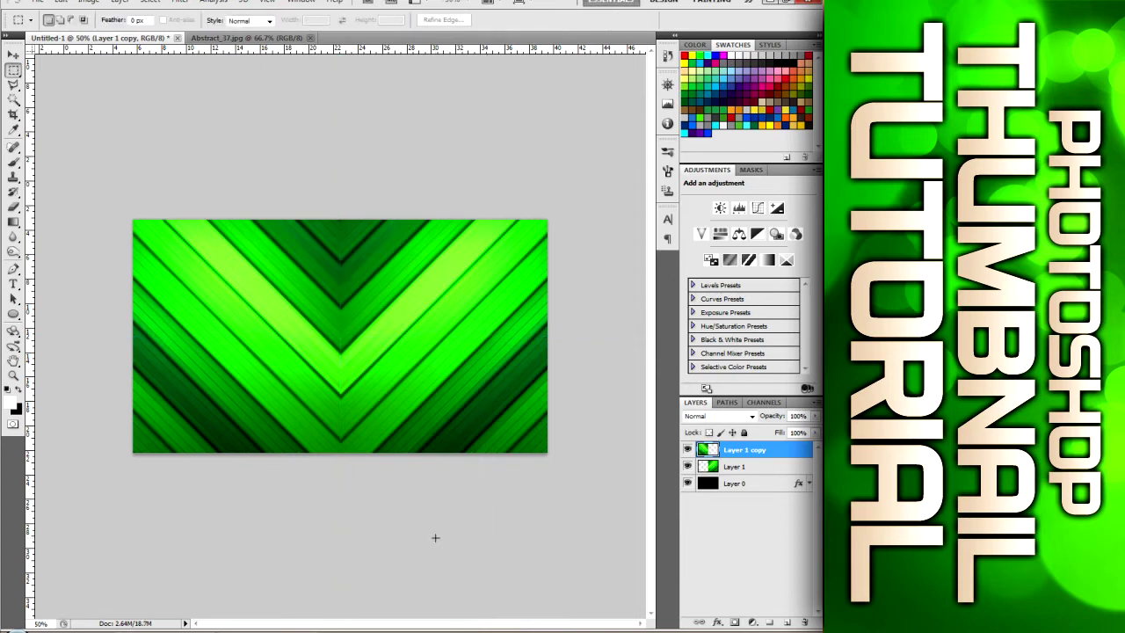
click(13, 54)
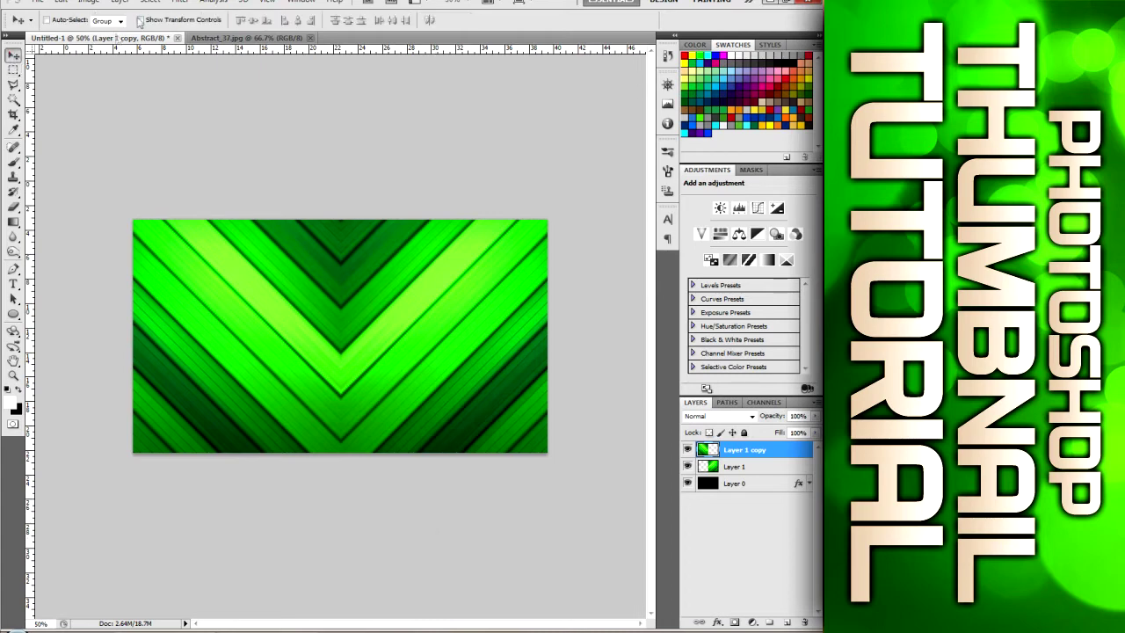
Step: Merge Layer 1 and Layer 1 copy into a single stripe layer
shift+click(772, 469)
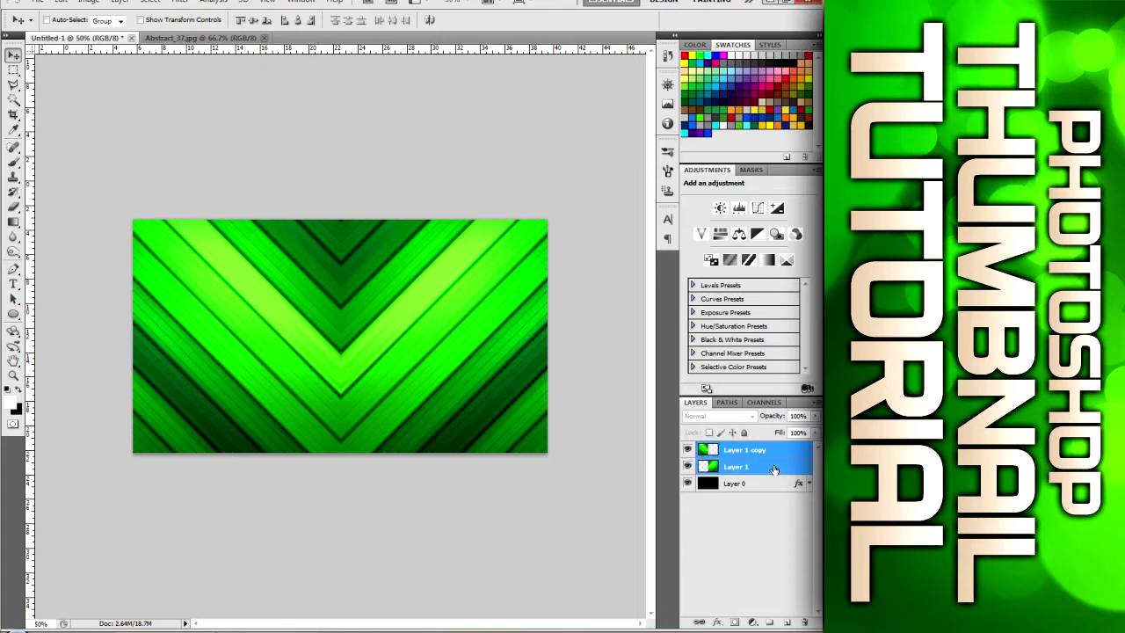
right_click(773, 469)
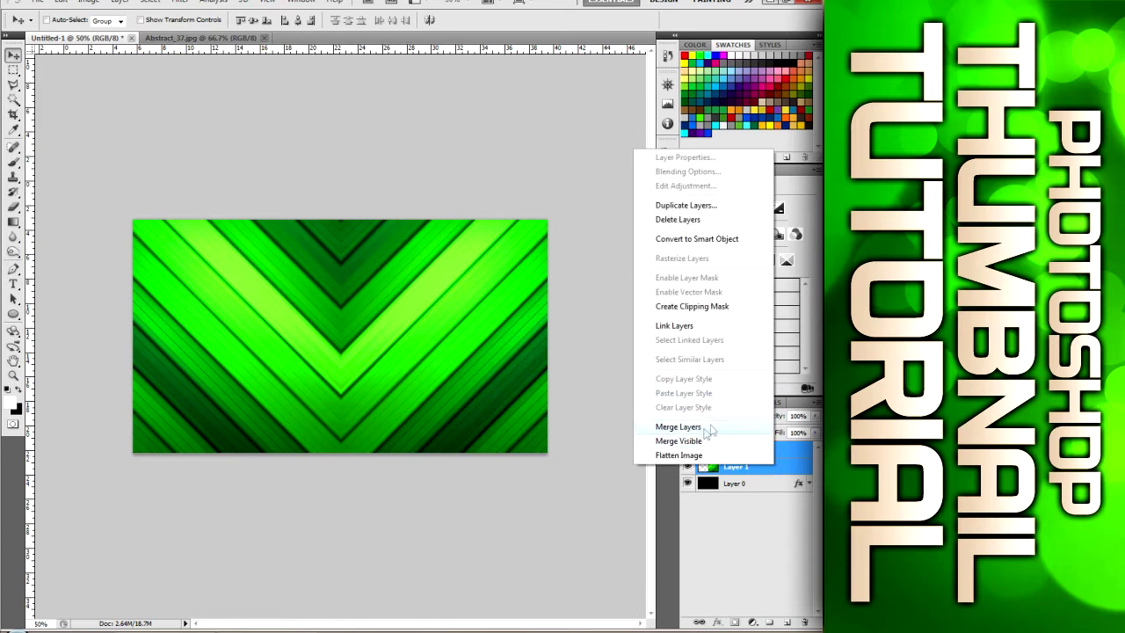
click(735, 429)
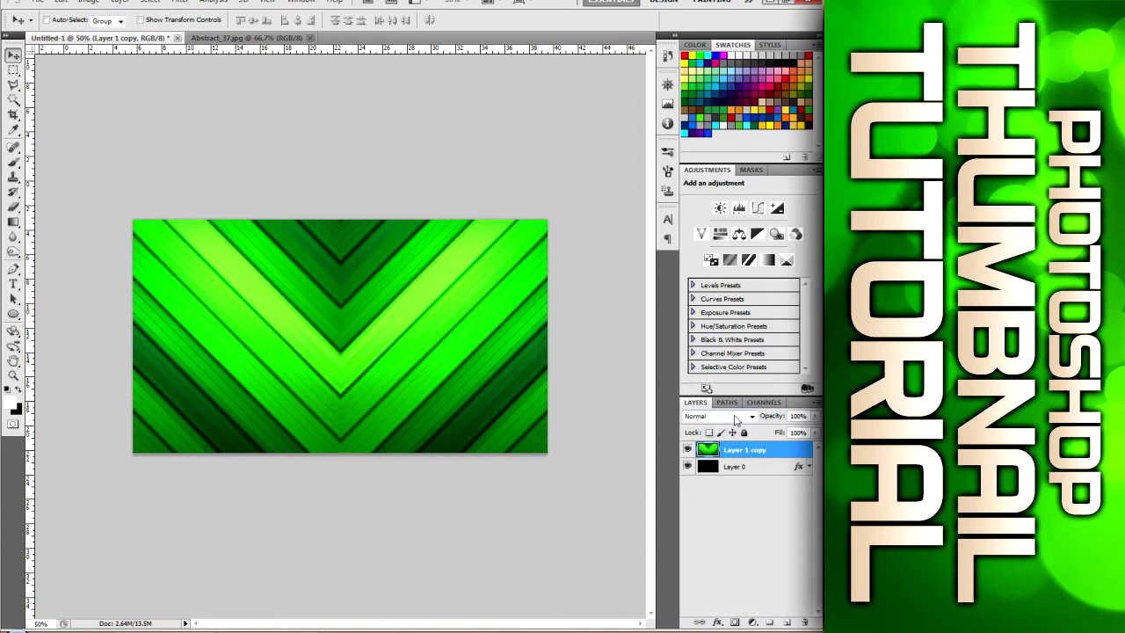
Step: Try Overlay and other blend modes, settling on Luminosity for the stripe layer
click(737, 416)
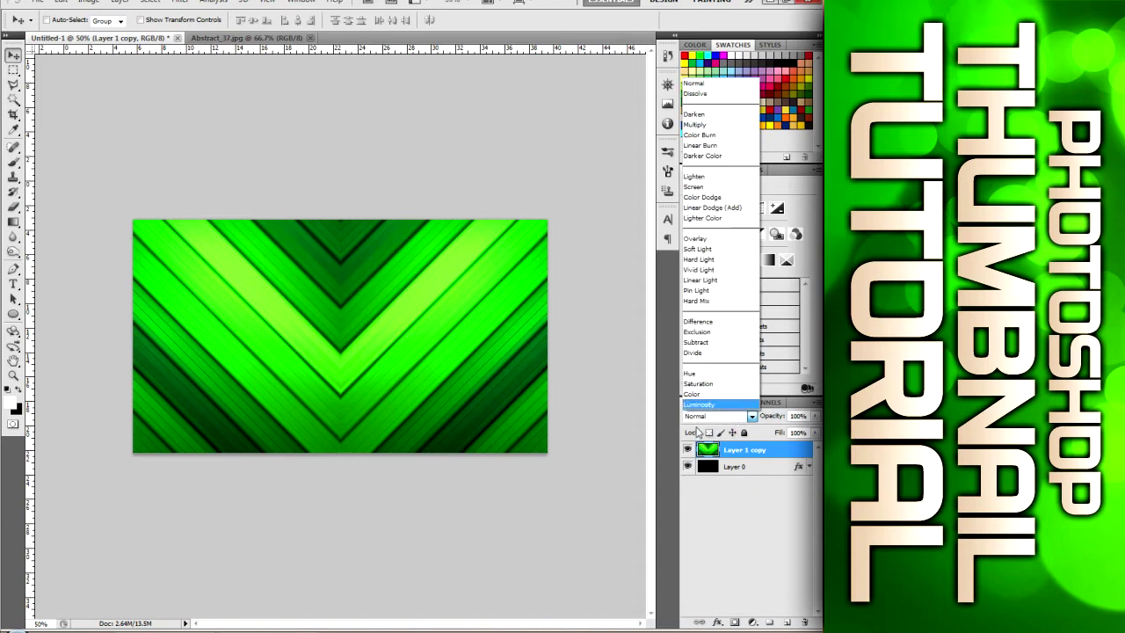
click(694, 239)
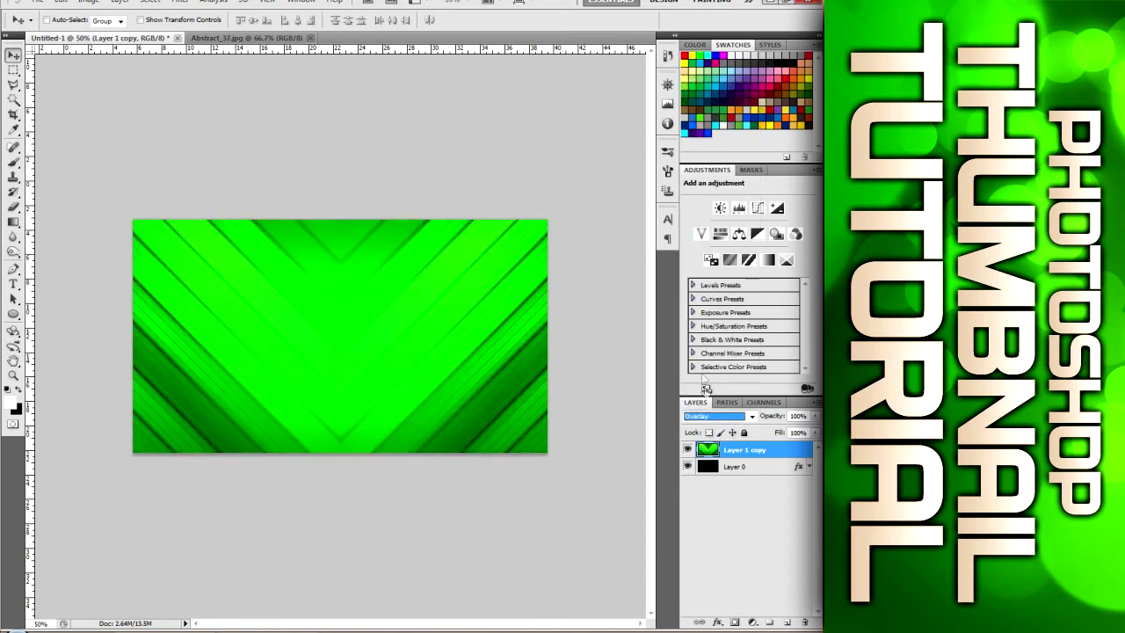
click(721, 417)
key(Down)
key(Up)
key(Up)
key(Up)
key(Up)
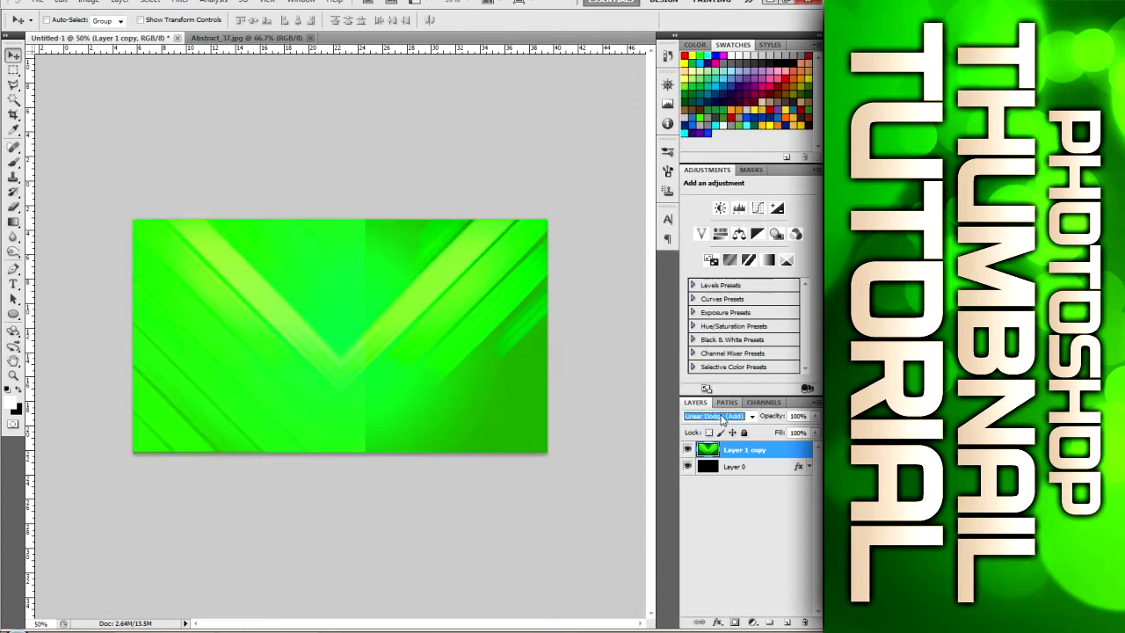
key(Down)
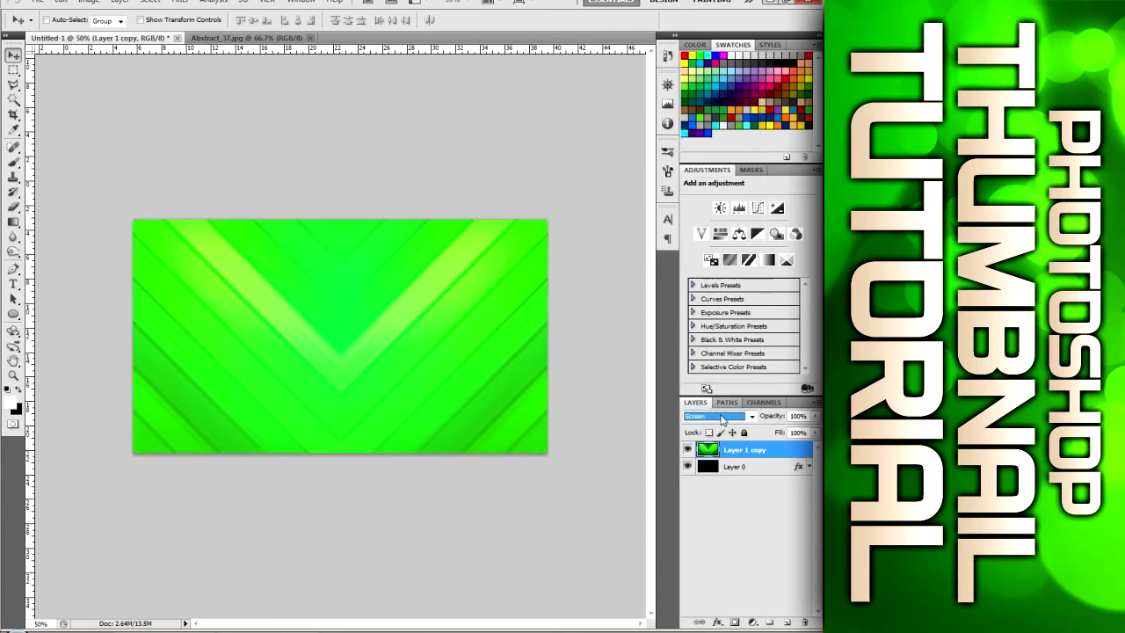
click(720, 416)
click(721, 411)
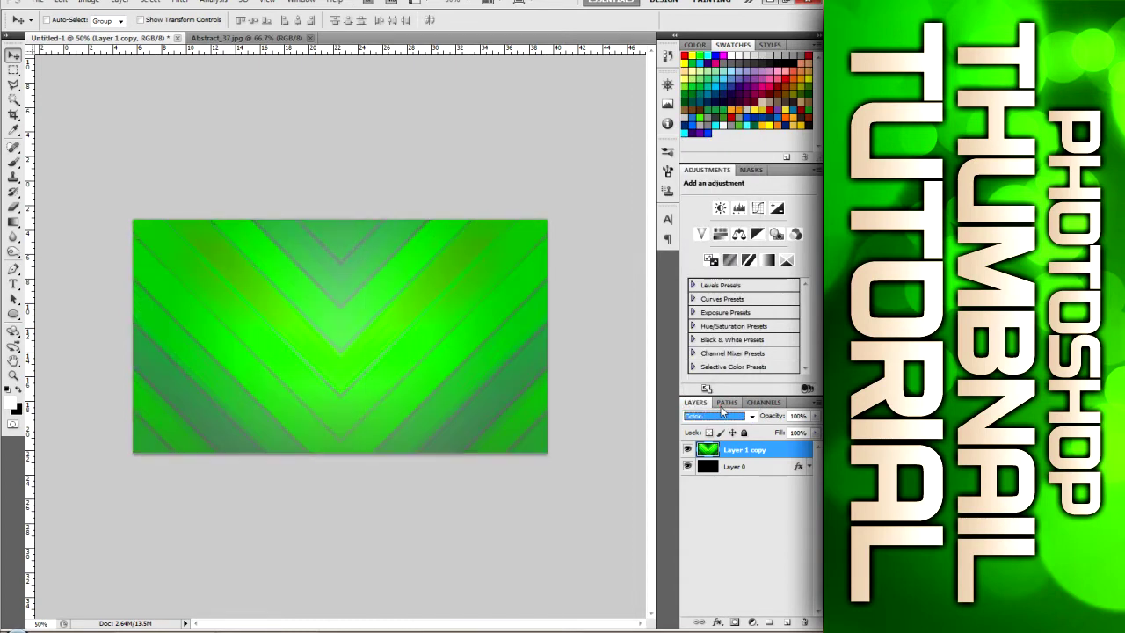
key(Up)
key(Down)
key(Return)
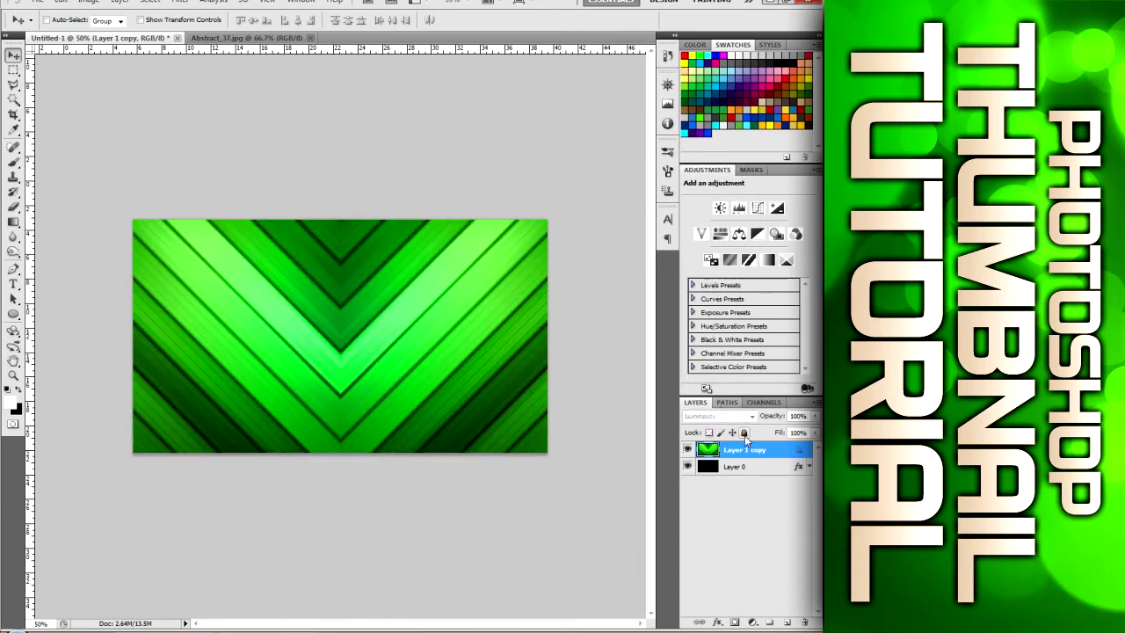
Step: Add an empty Layer 1 above the chevron copy and switch to the Horizontal Type tool
click(787, 621)
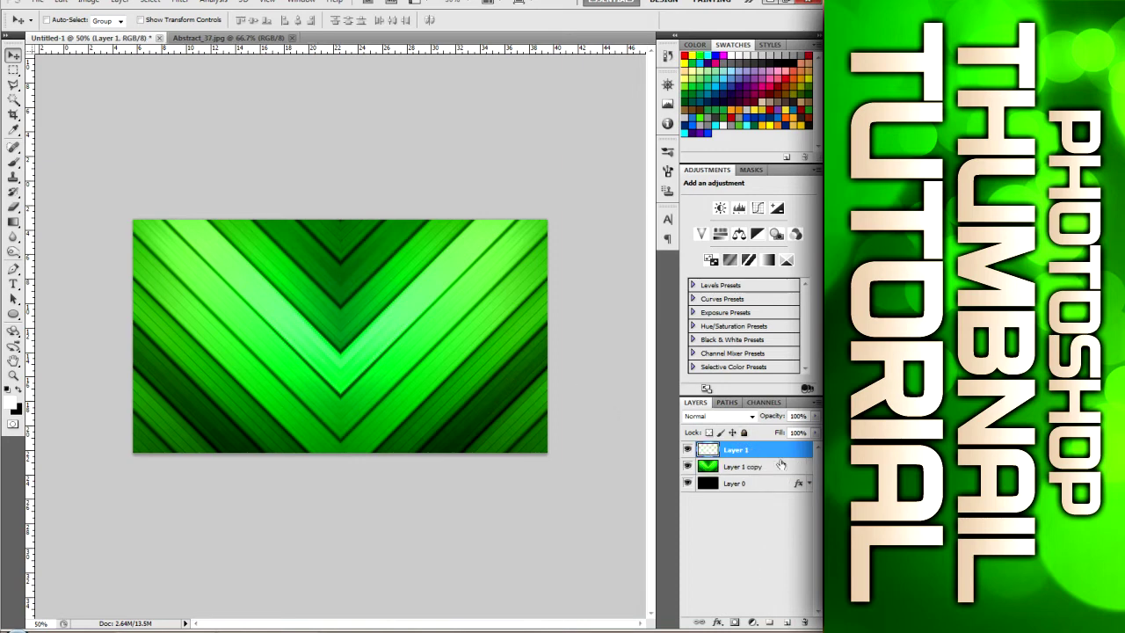
click(14, 283)
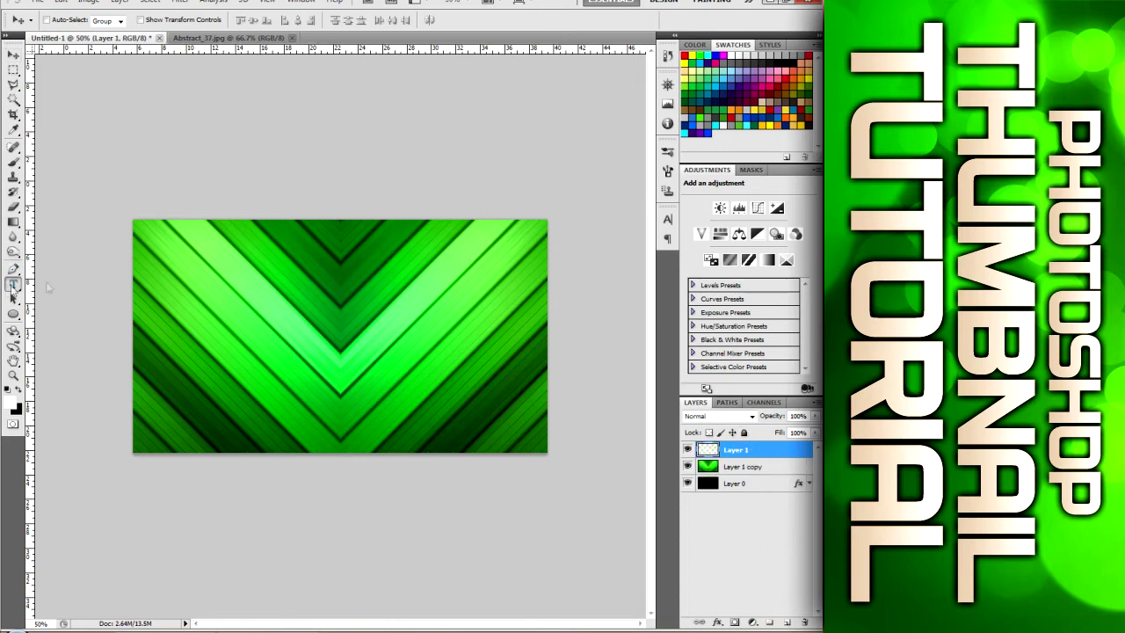
click(336, 249)
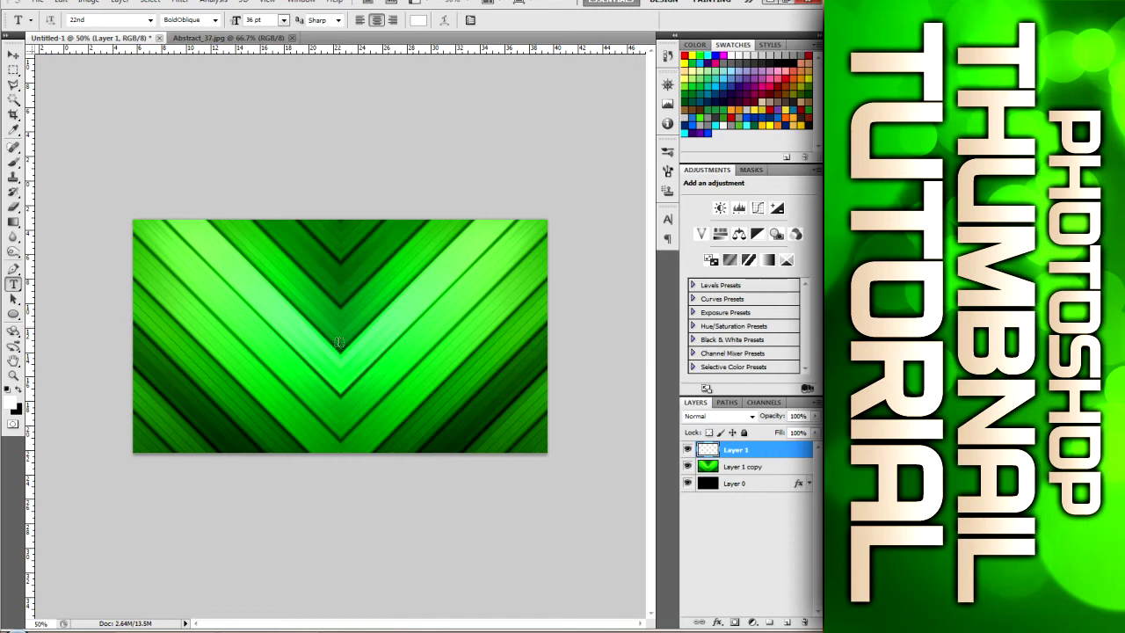
Step: Start a text layer at the canvas centre and set the font size to 200 pt
click(370, 293)
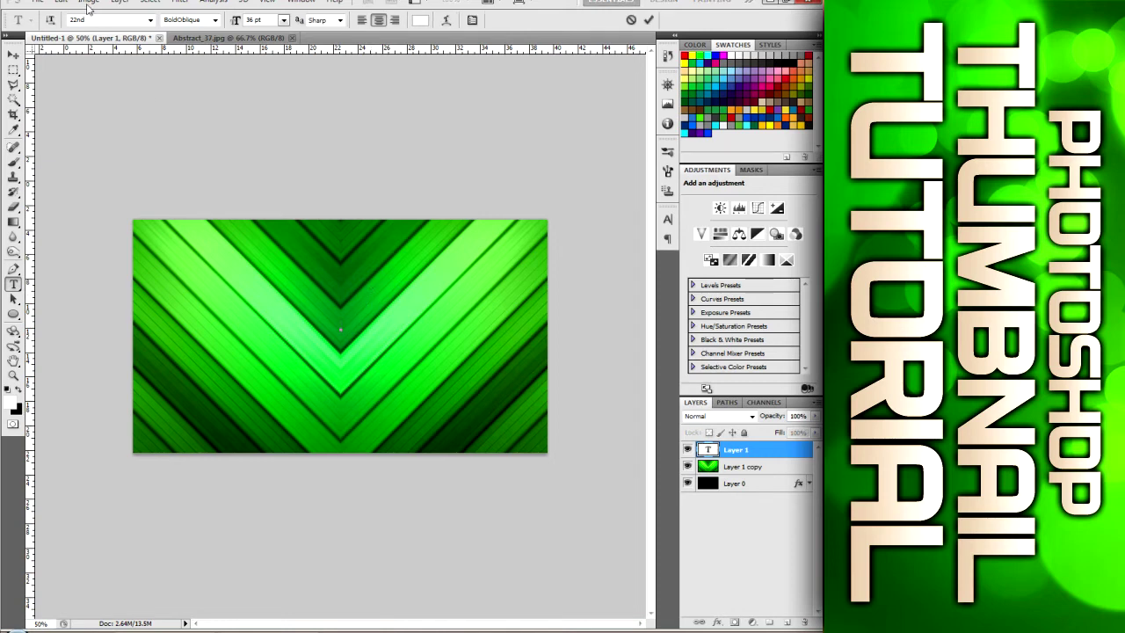
click(283, 19)
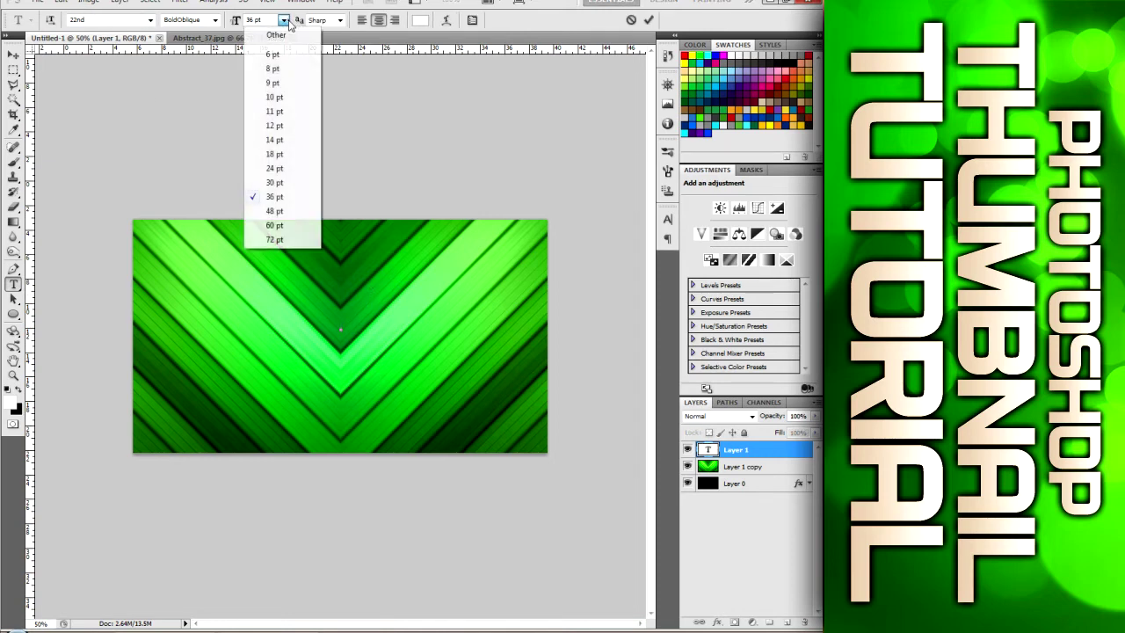
click(264, 34)
click(234, 20)
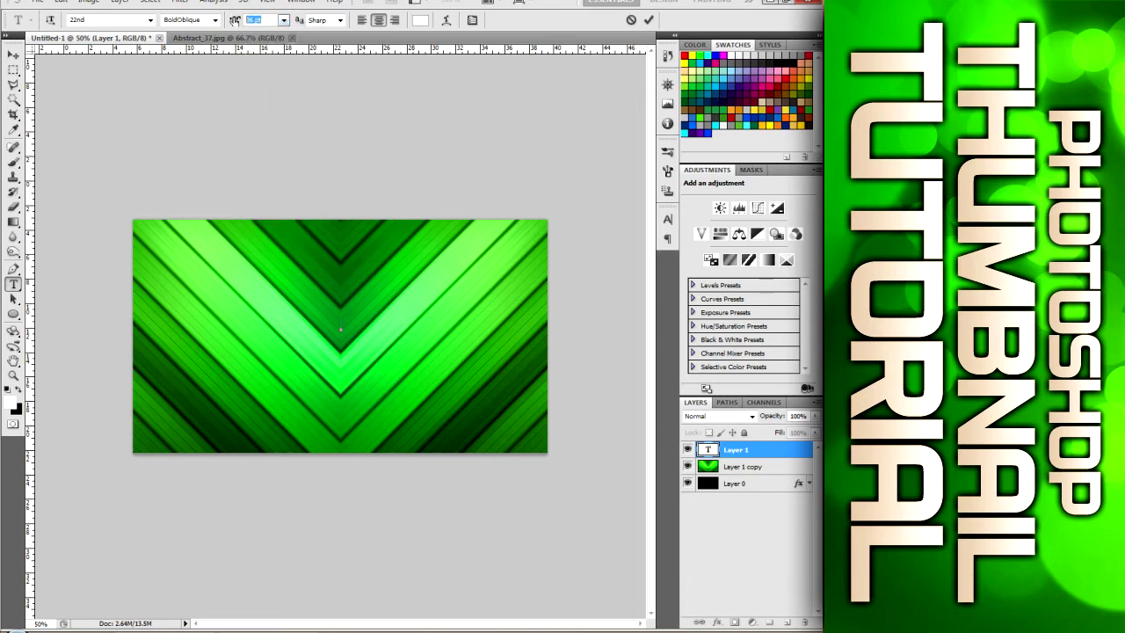
text(200)
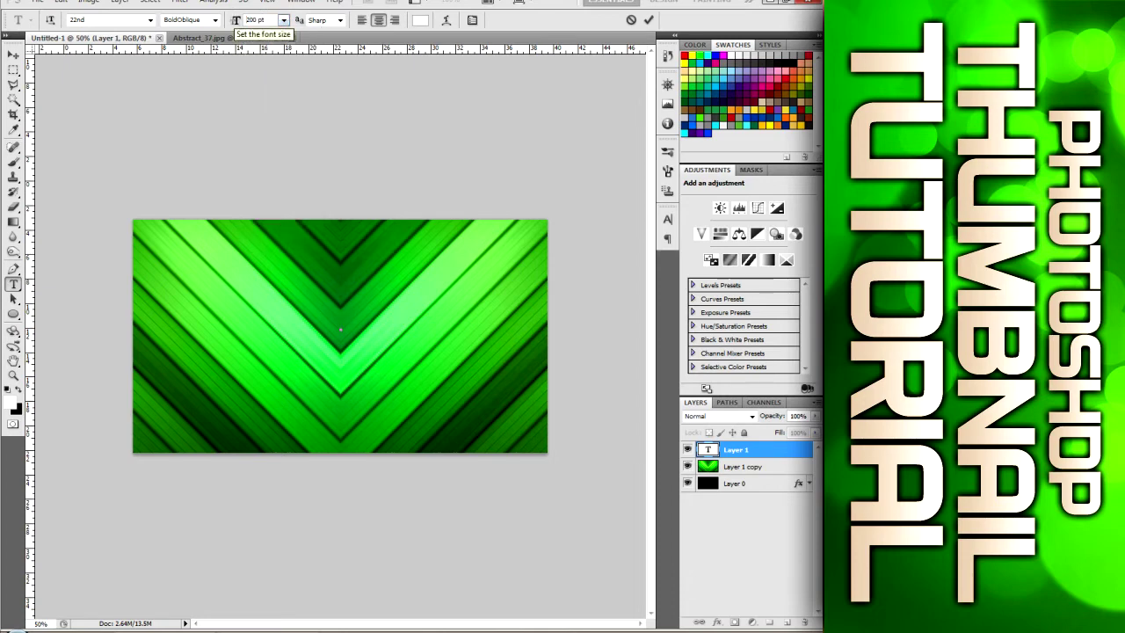
Step: Keep the 22nd font and set its style to Bold
click(150, 19)
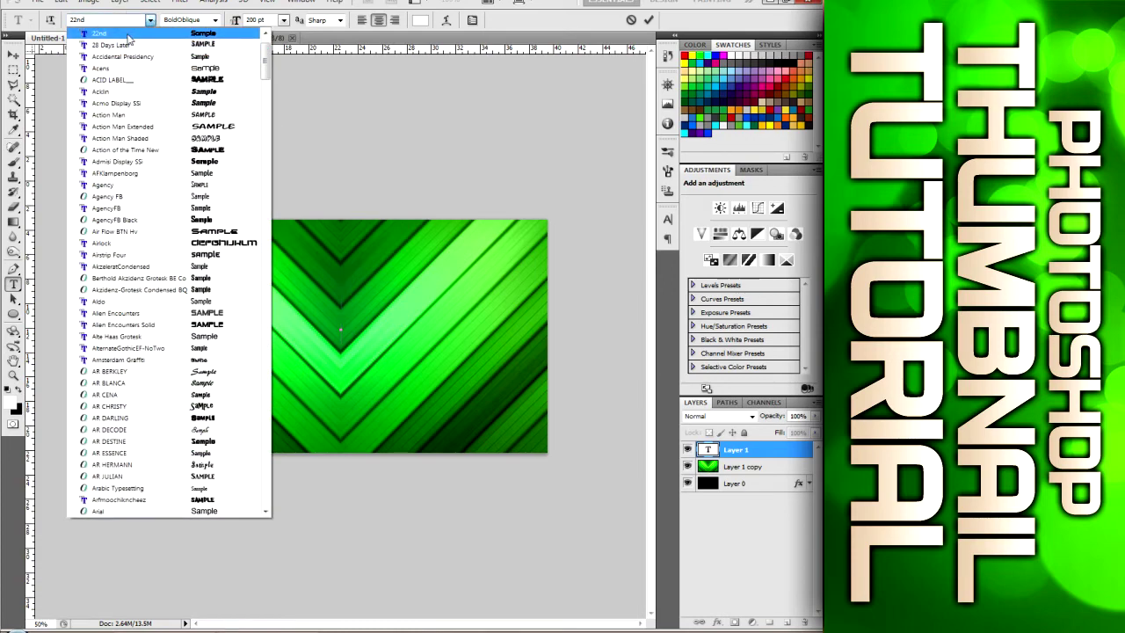
drag(263, 54, 268, 233)
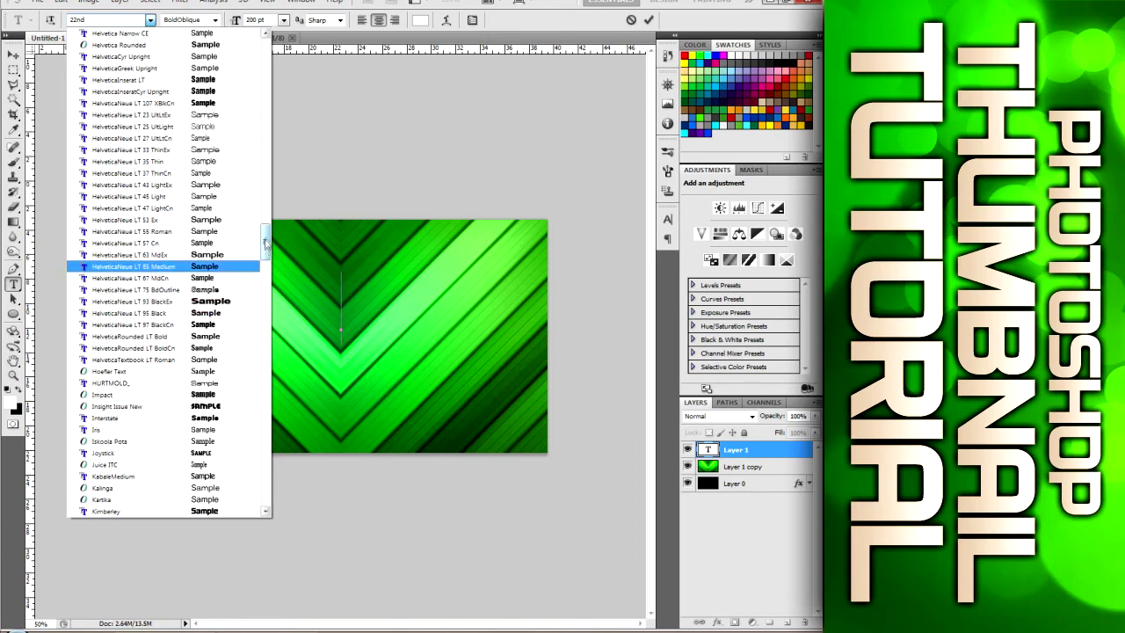
mouse_move(266, 239)
mouse_down()
mouse_move(263, 280)
mouse_move(265, 159)
mouse_move(267, 356)
mouse_move(281, 130)
mouse_move(268, 53)
mouse_up()
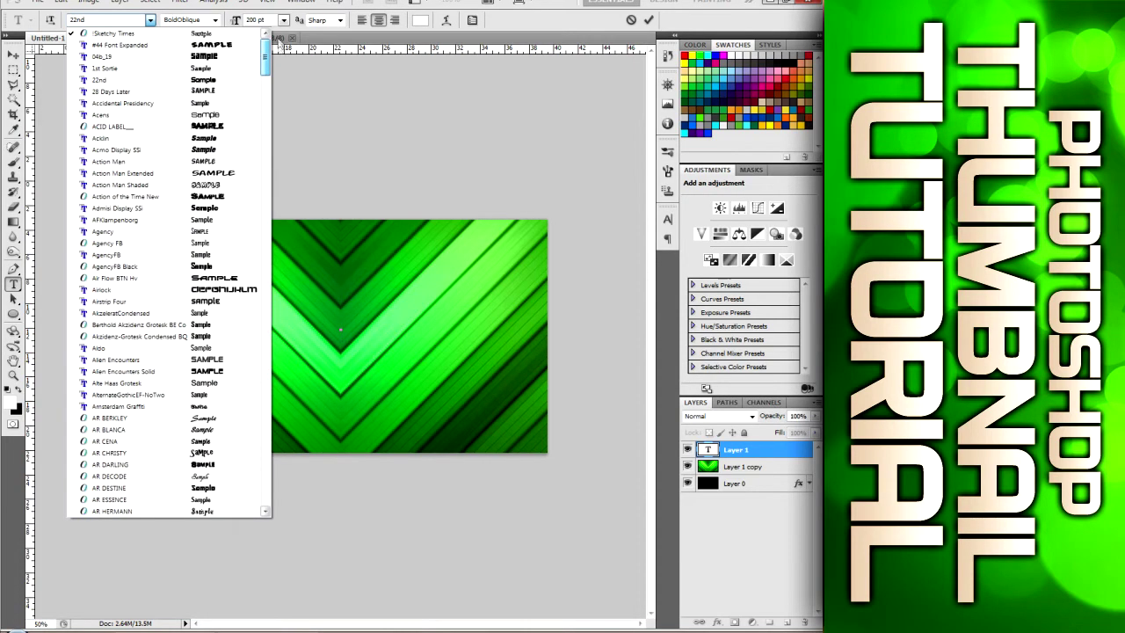
click(151, 20)
click(151, 20)
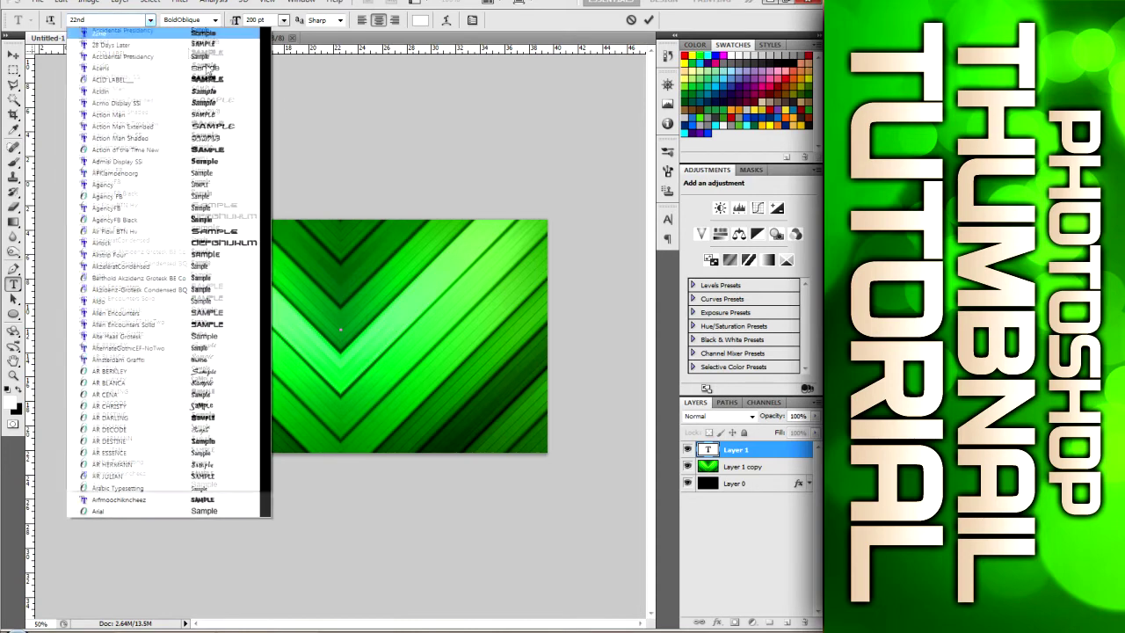
click(220, 34)
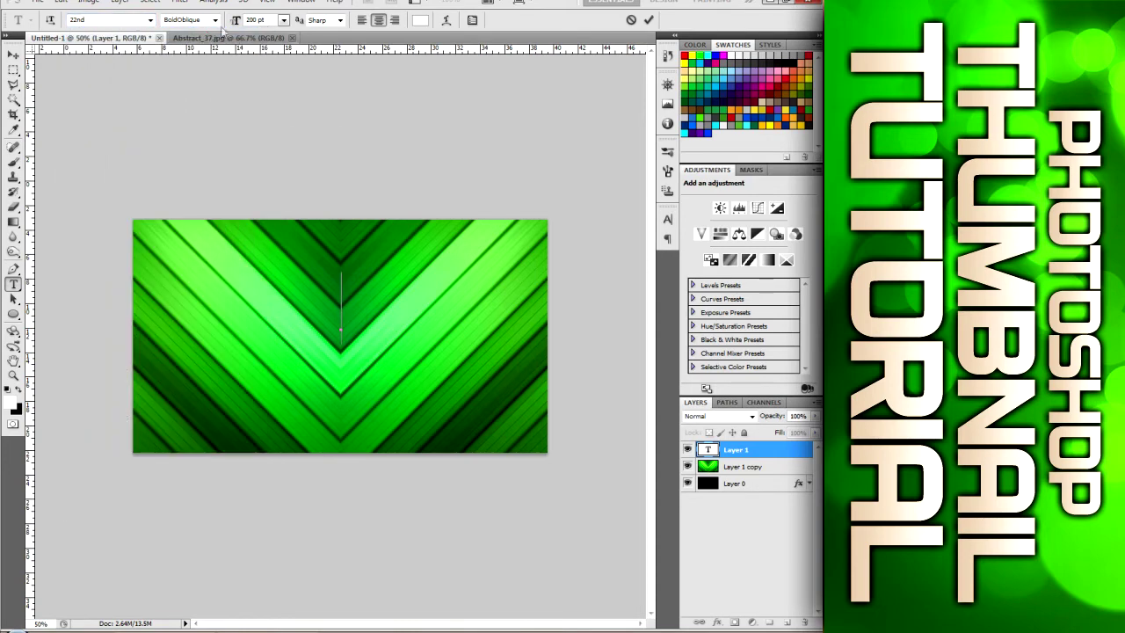
click(215, 21)
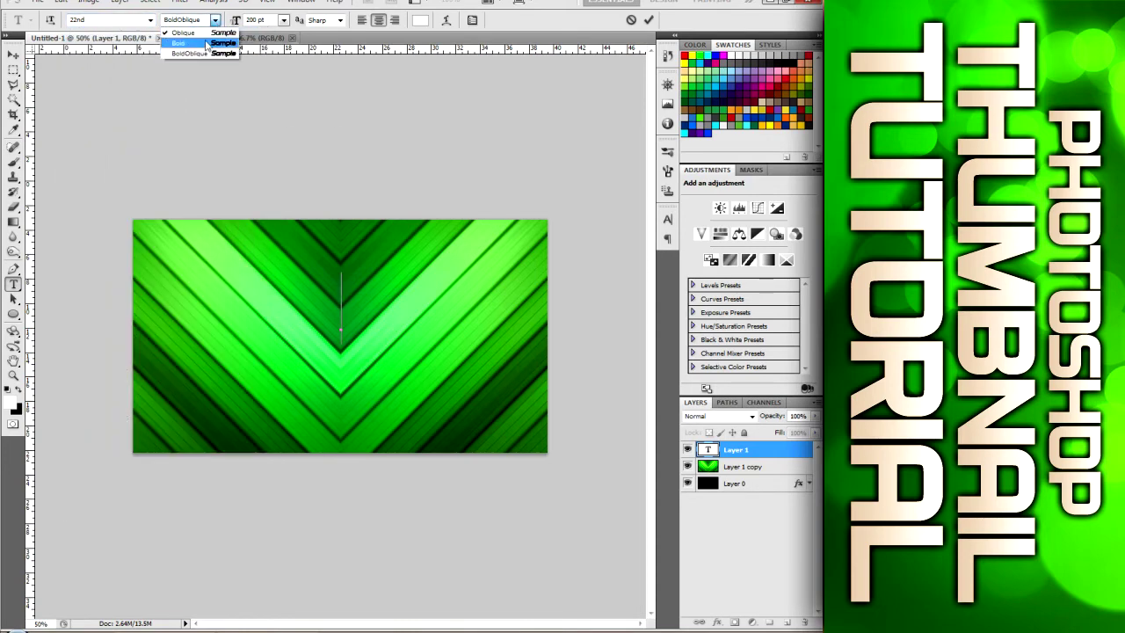
click(201, 44)
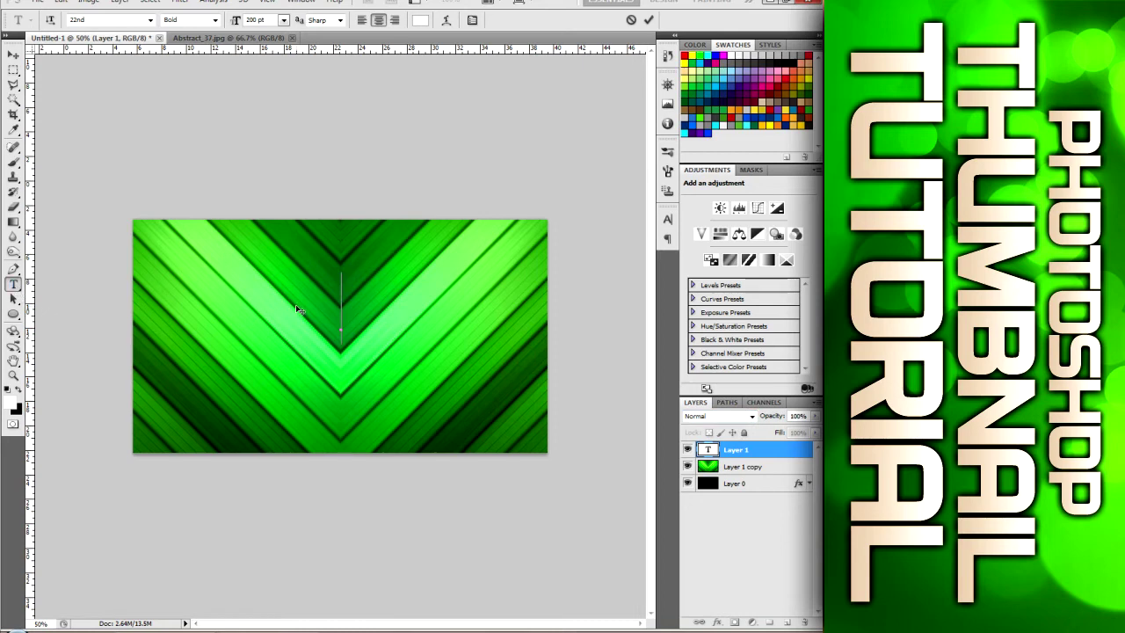
Step: Type the word THUMBNAIL and commit the text
text(TU)
key(BackSpace)
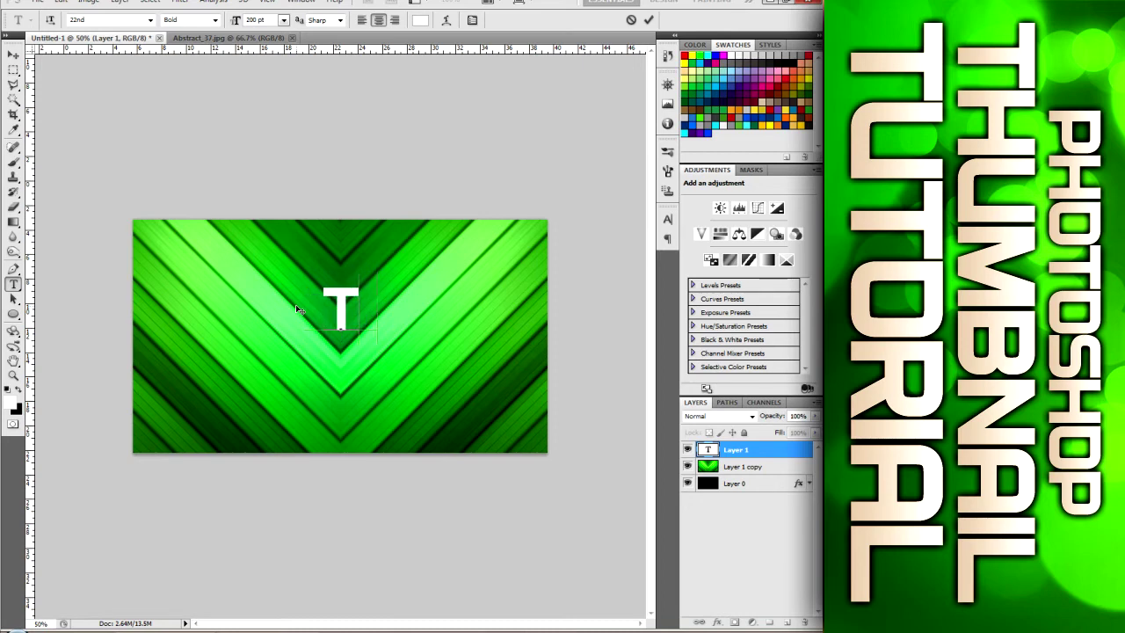
text(HUMN)
key(BackSpace)
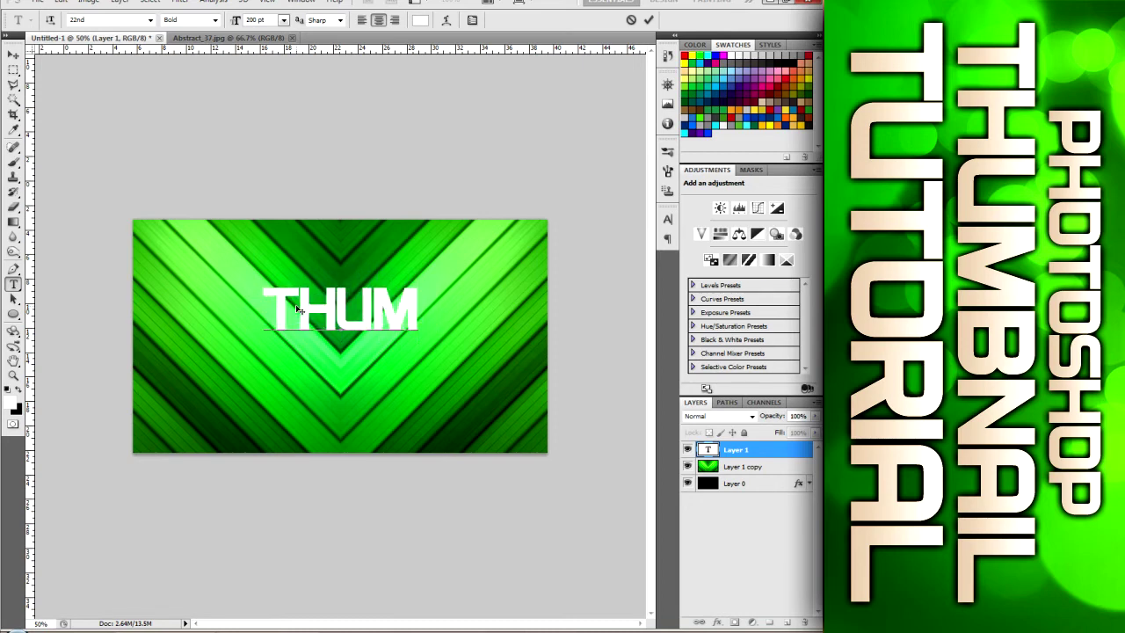
text(BNAIL)
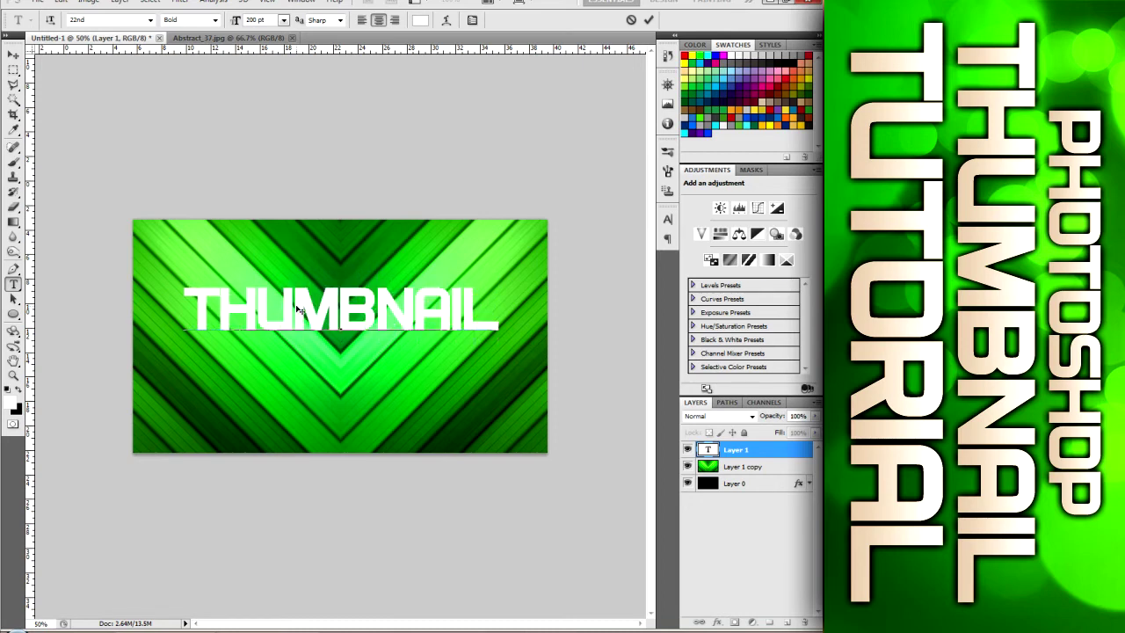
key(ctrl+Return)
Step: Nudge THUMBNAIL upward, duplicate its layer, and place the copy directly below
key(v)
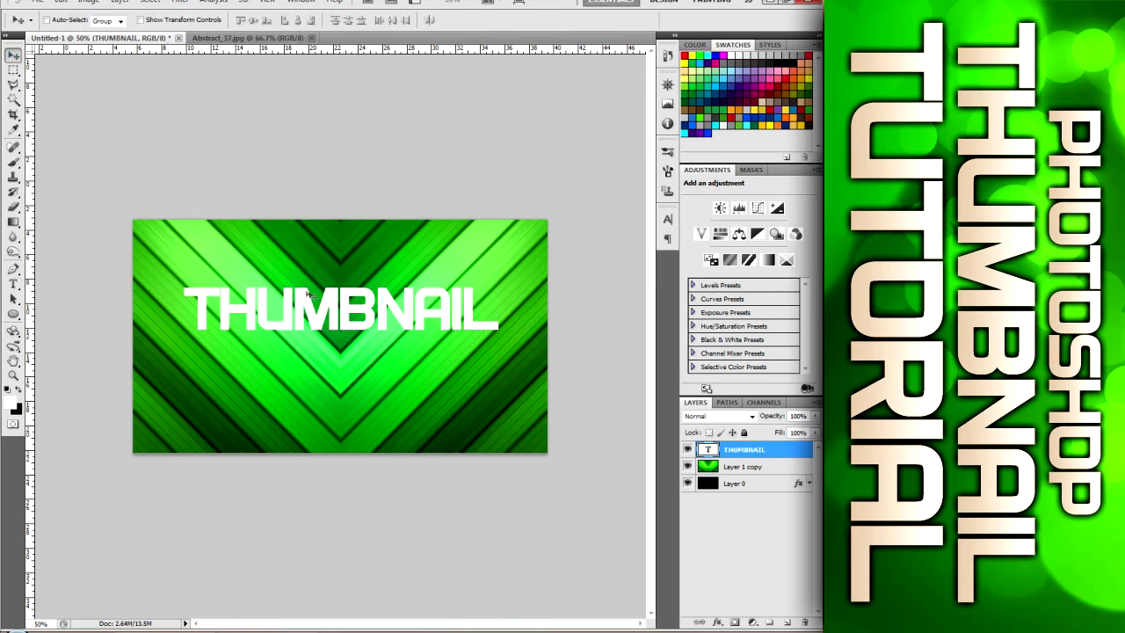
key(shift+Up)
key(shift+Up)
key(shift+Up)
key(shift+Up)
key(shift+Up)
key(shift+Right)
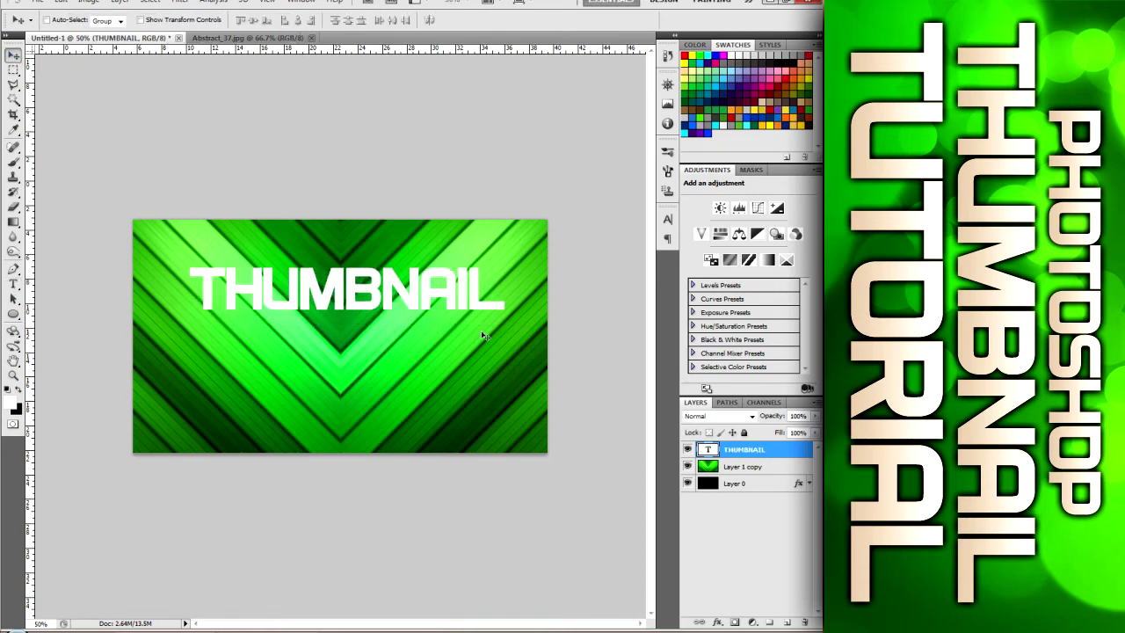
key(ctrl+j)
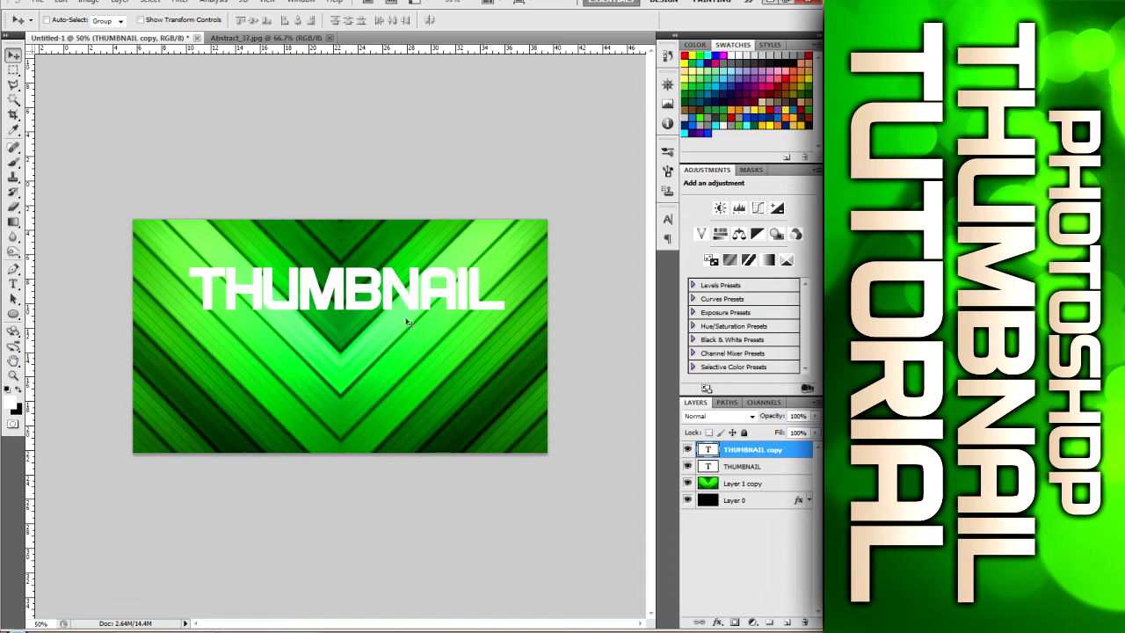
drag(413, 310, 434, 362)
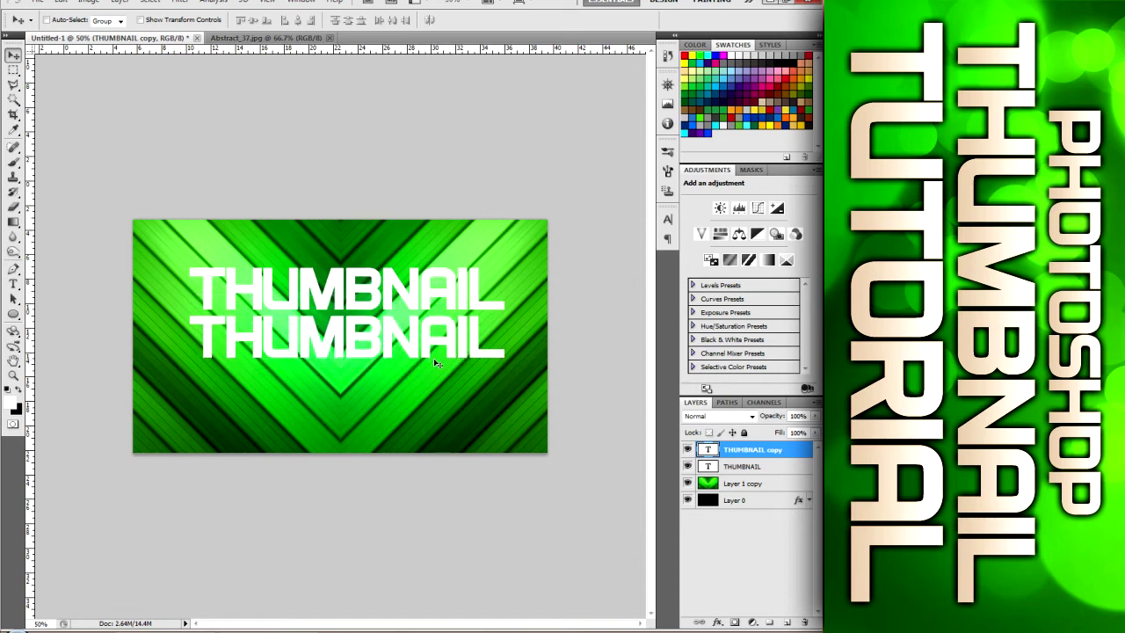
key(t)
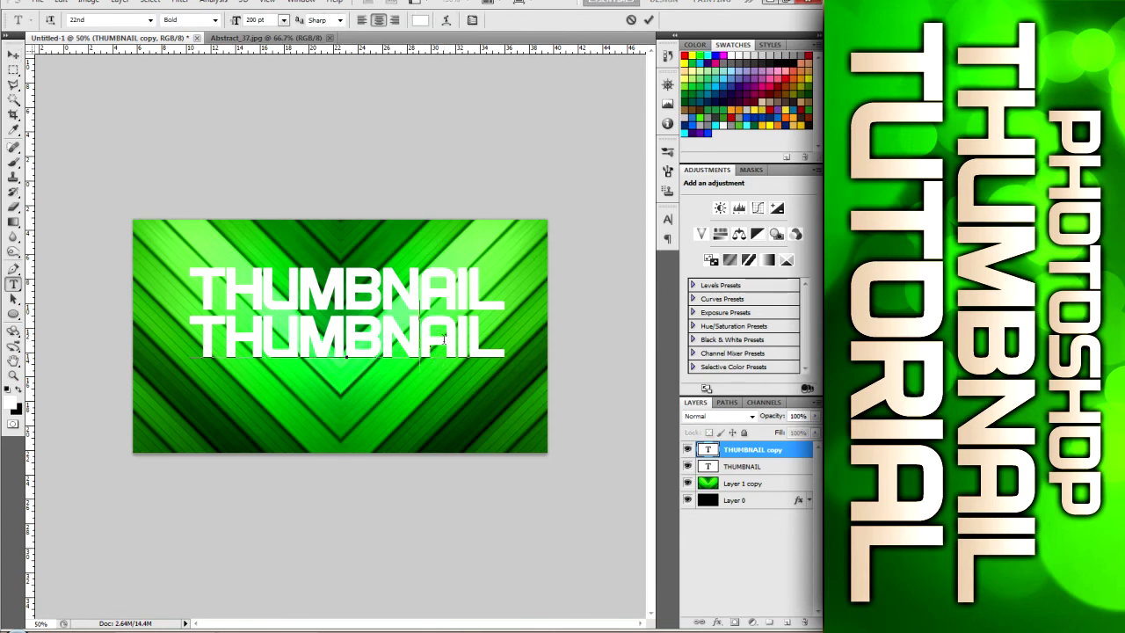
Step: Replace the lower copy's text with TUTORIAL and commit it
drag(505, 338, 149, 332)
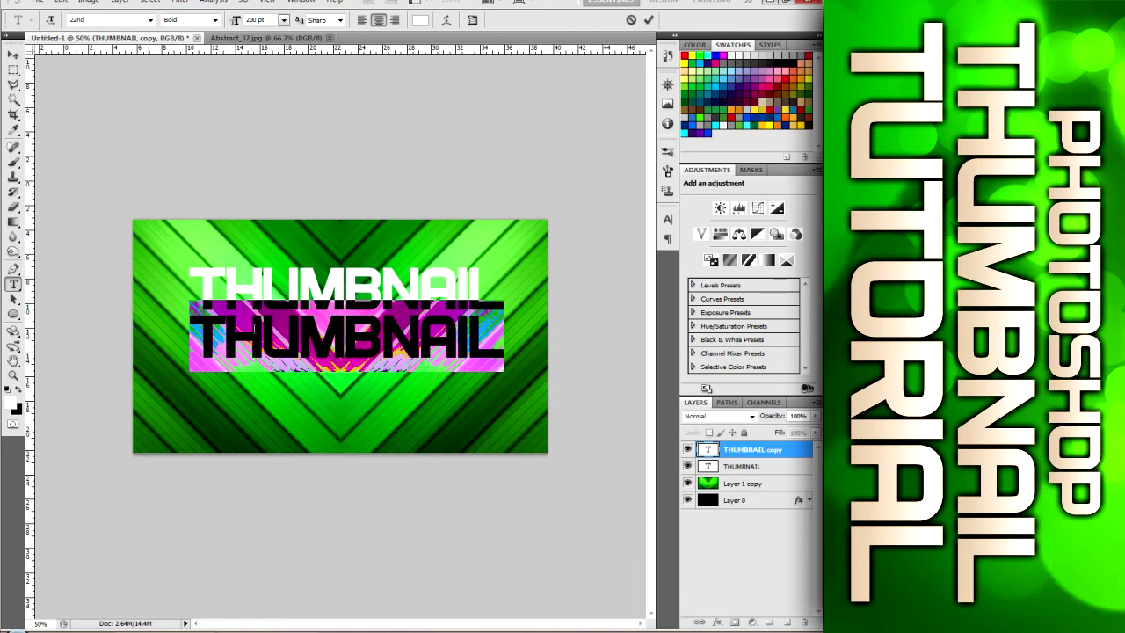
text(TUT)
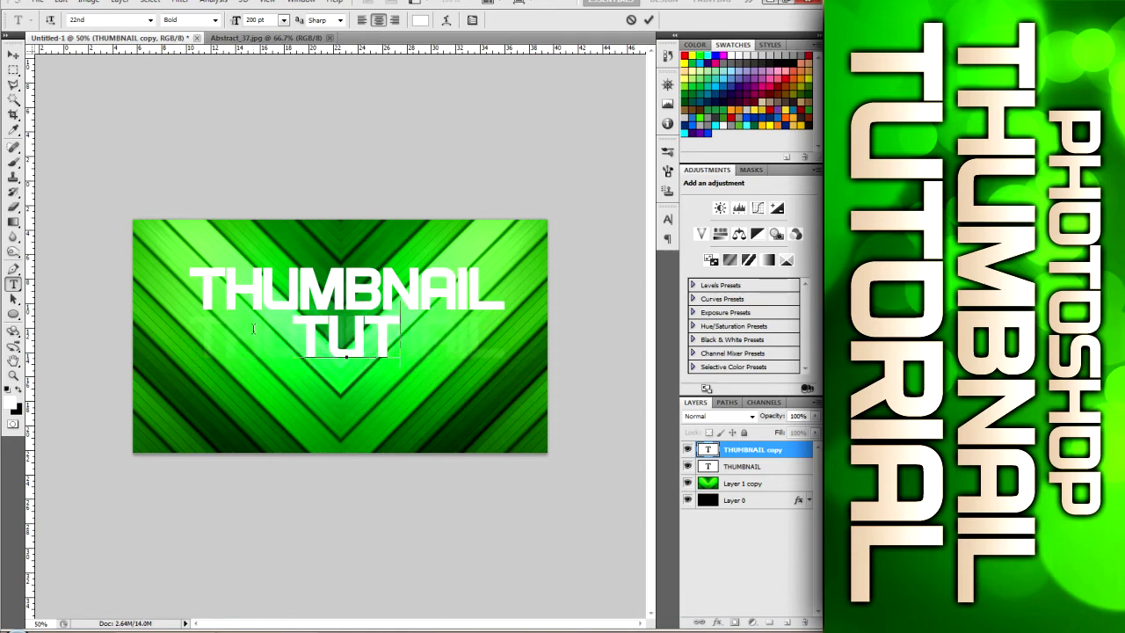
text(ORIAL)
click(14, 54)
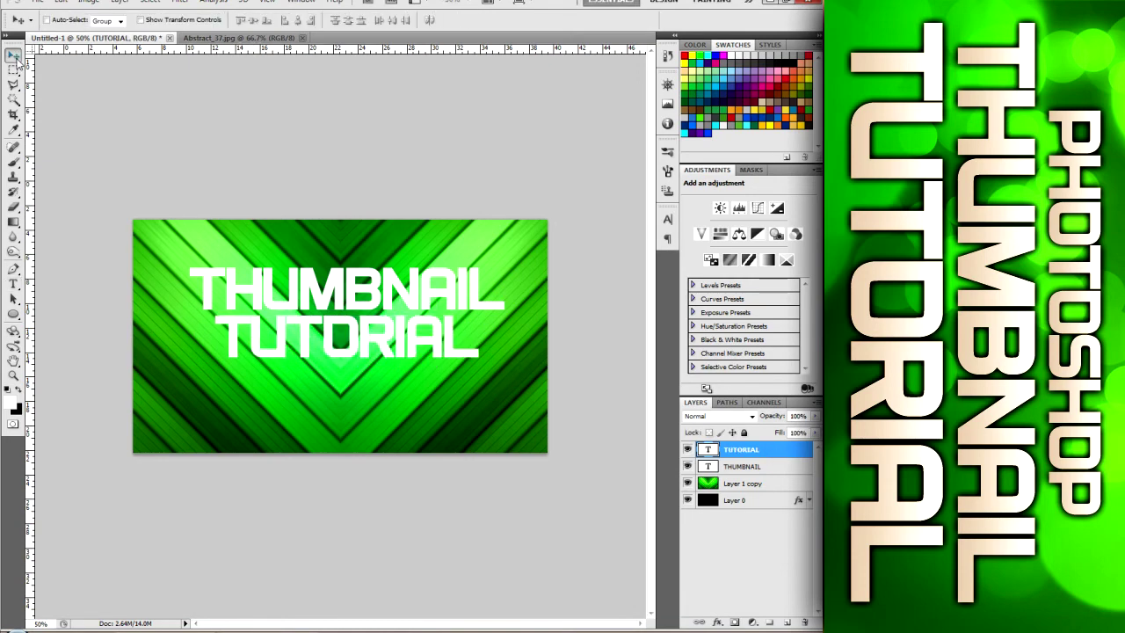
Step: Give THUMBNAIL a Gradient Overlay running from light grey (#cacaca) to white
click(785, 470)
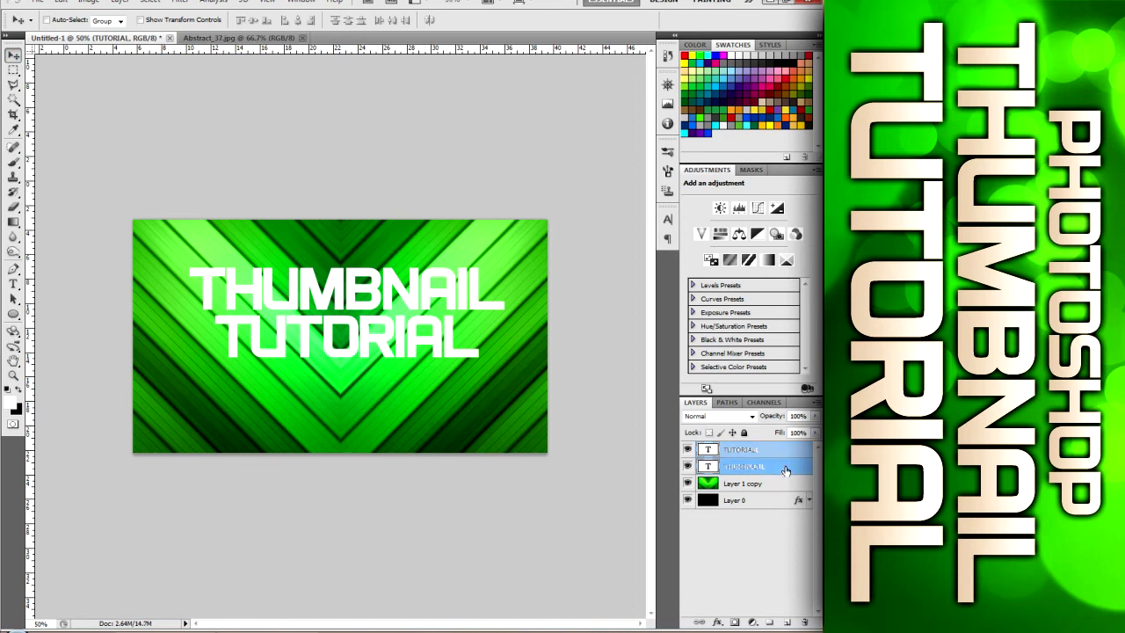
double_click(729, 459)
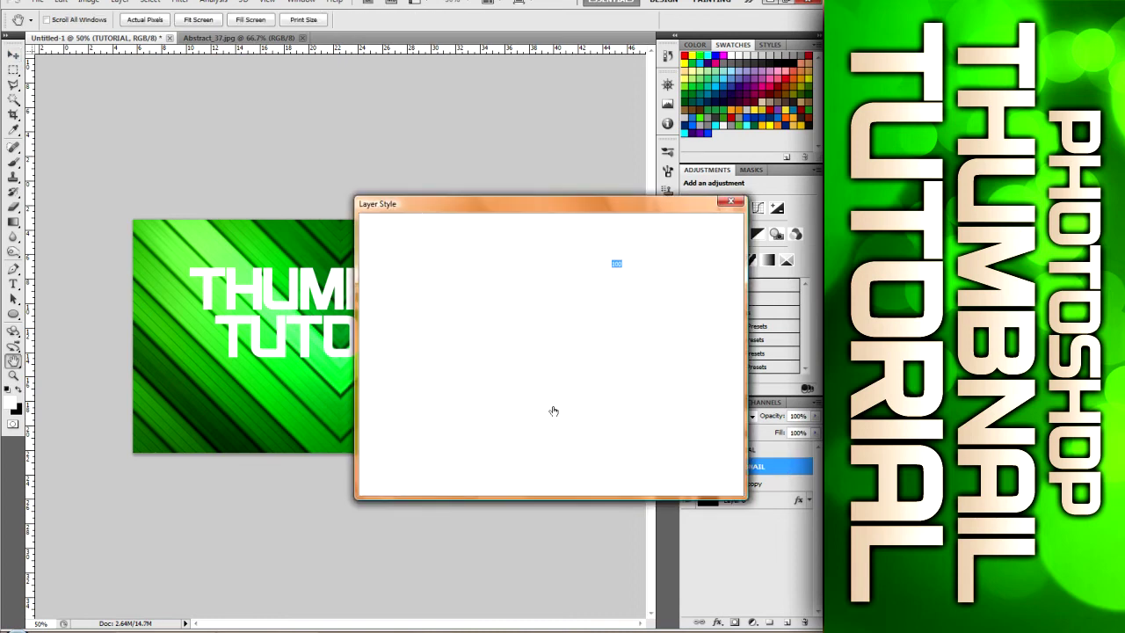
drag(383, 209, 515, 182)
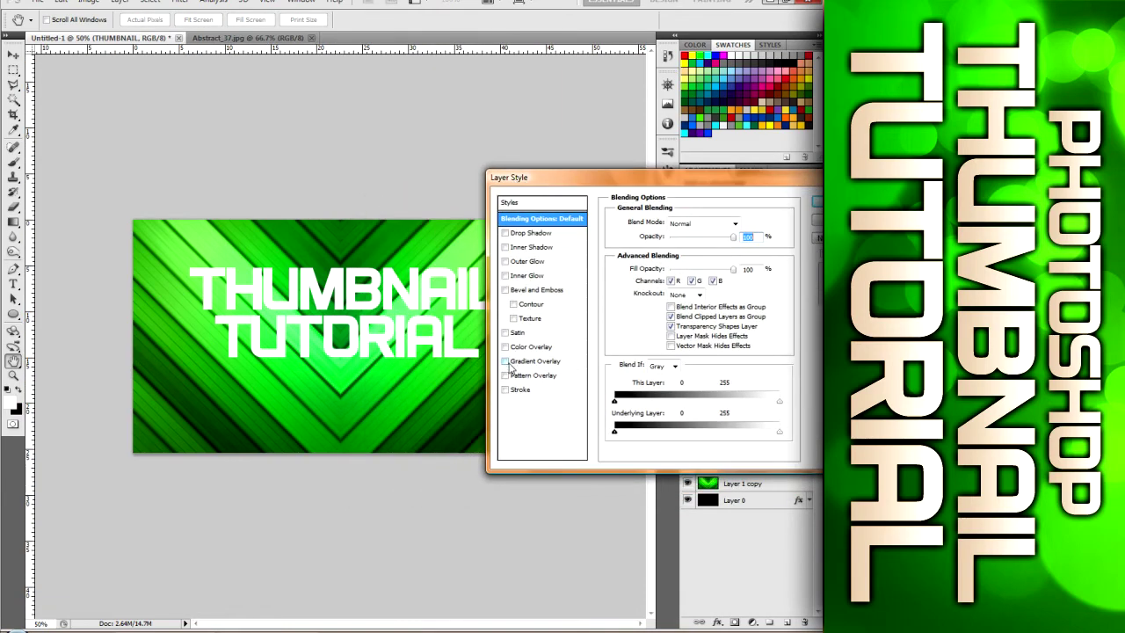
click(510, 364)
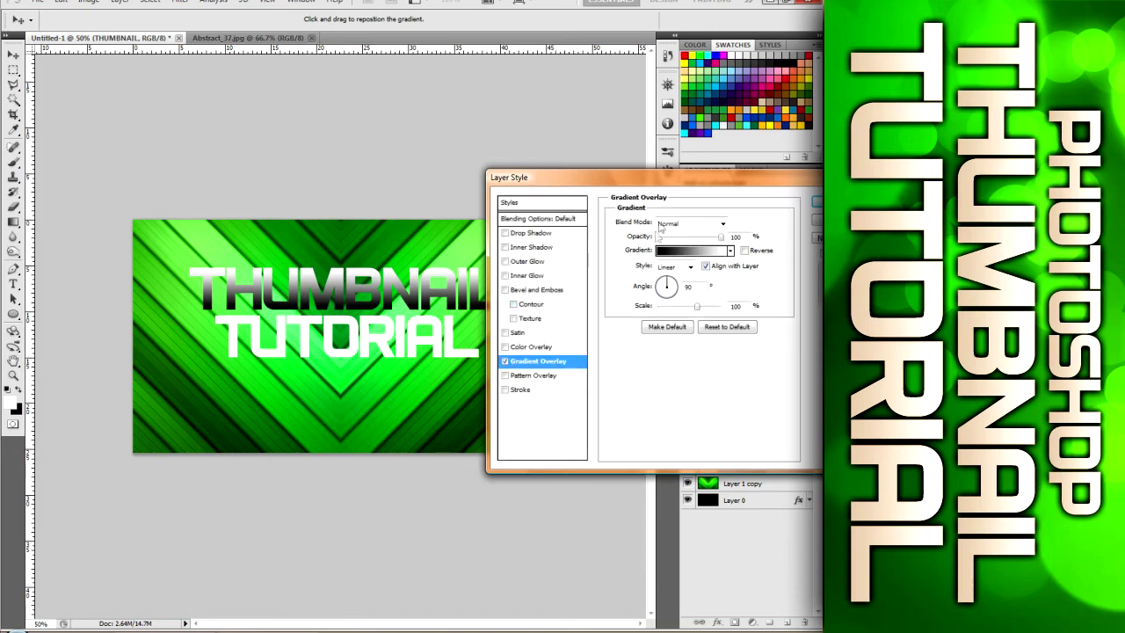
click(677, 251)
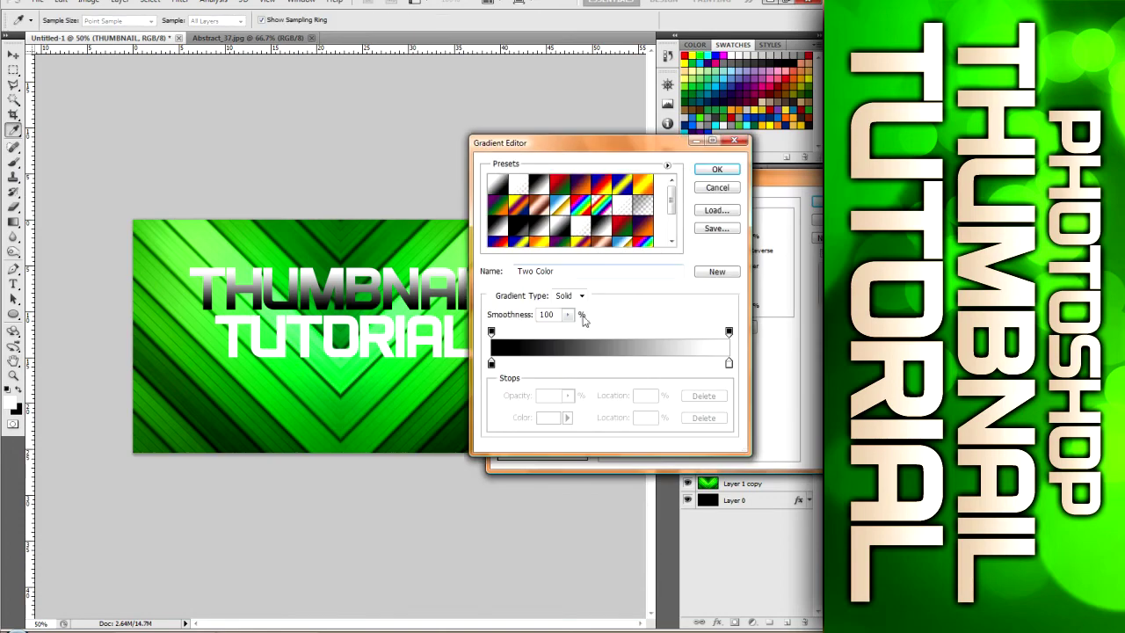
double_click(492, 364)
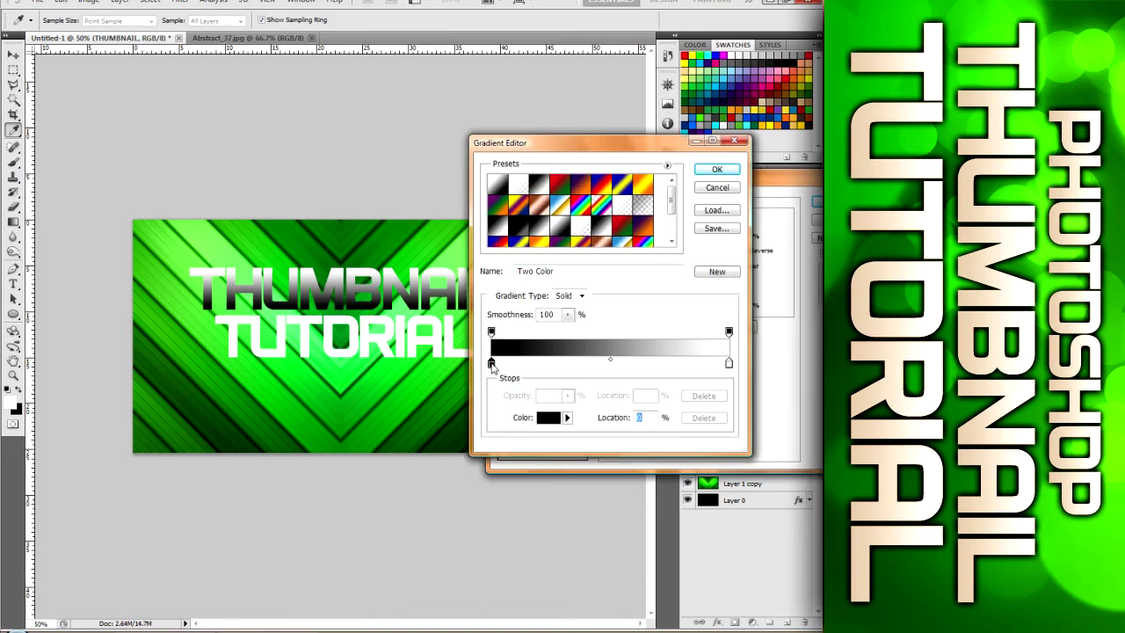
drag(361, 248, 362, 246)
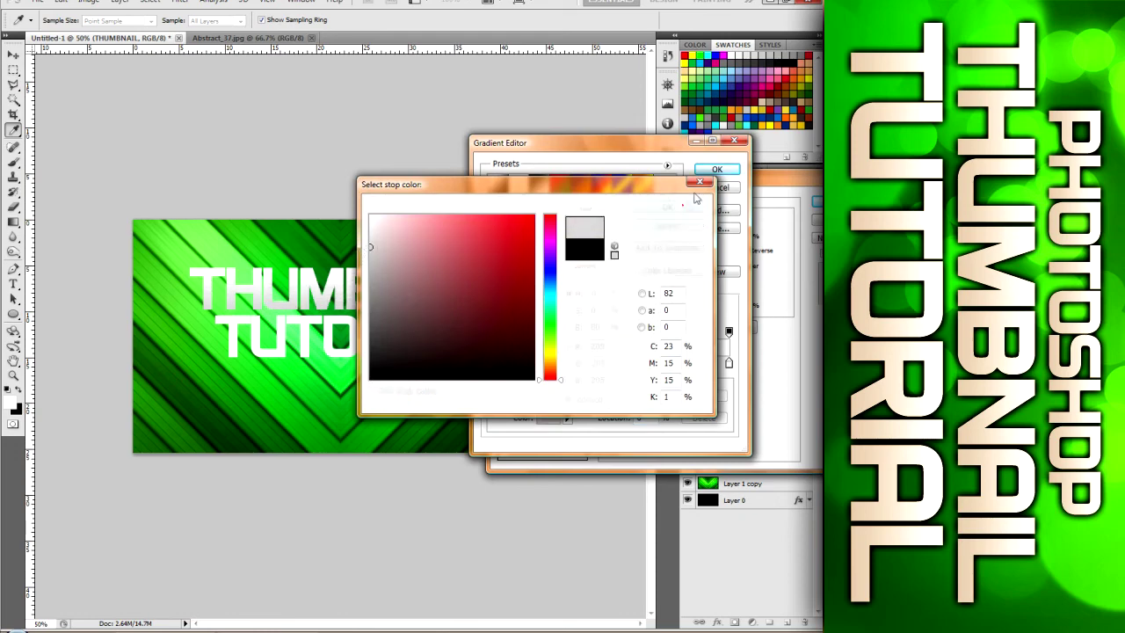
click(672, 209)
click(717, 168)
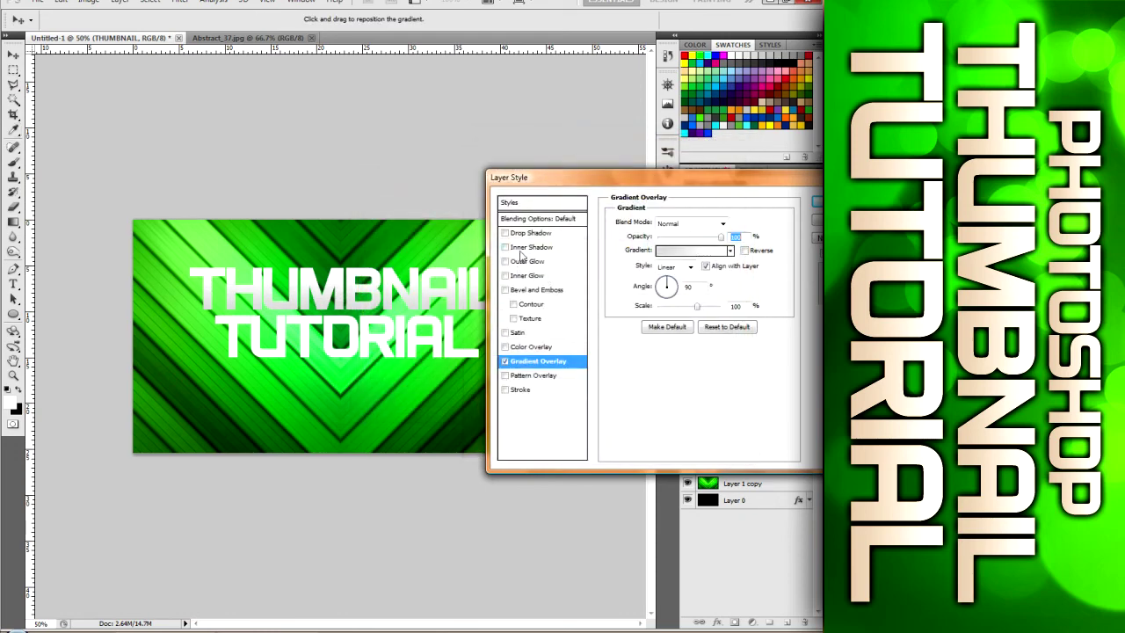
Step: Add a black (000000) Outer Glow to THUMBNAIL: Normal mode, 86% opacity, 29 px size
click(516, 261)
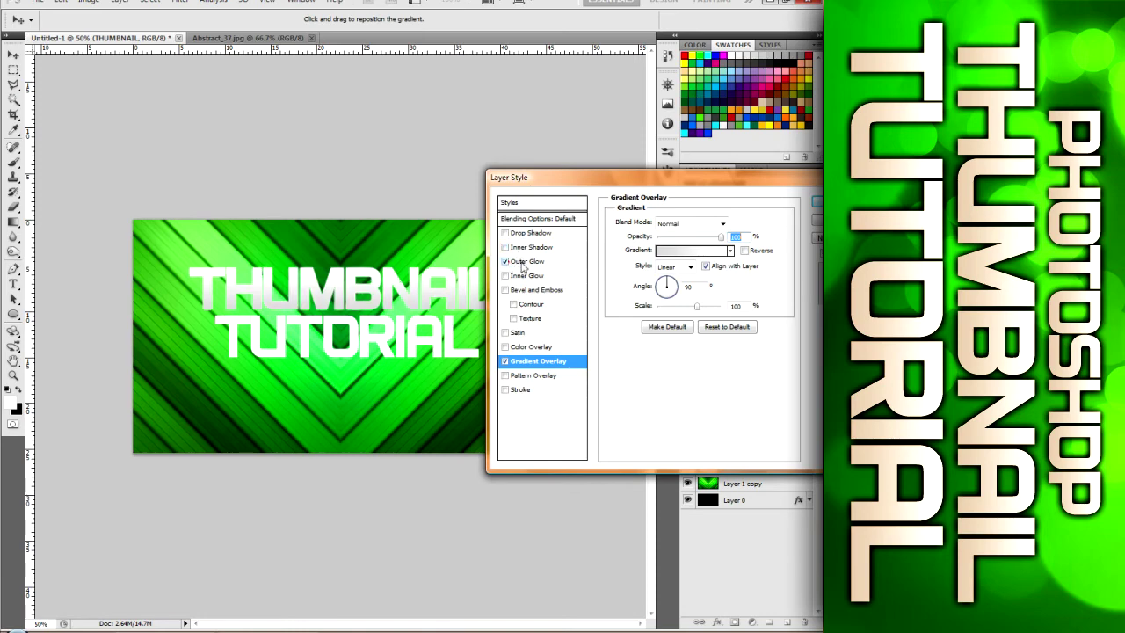
click(642, 266)
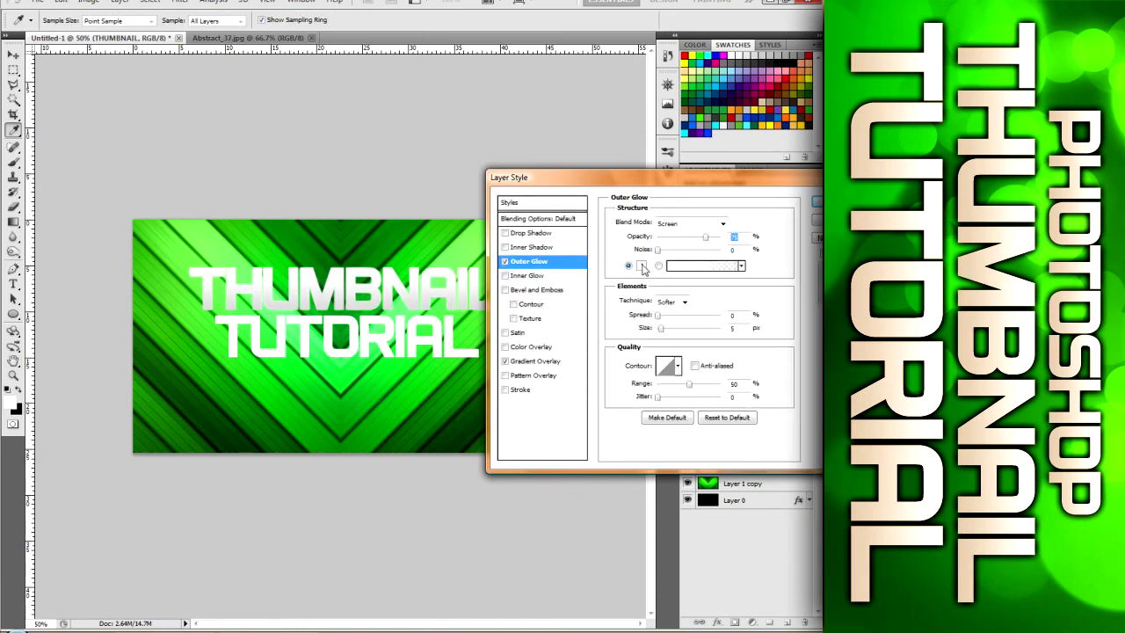
text(000000)
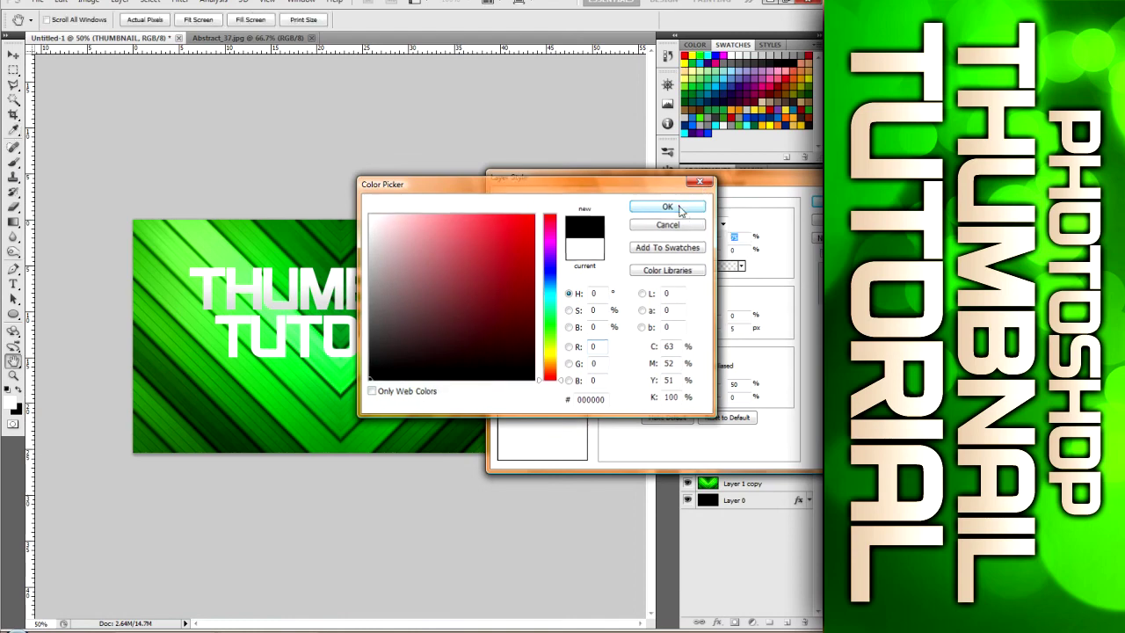
click(666, 206)
click(694, 223)
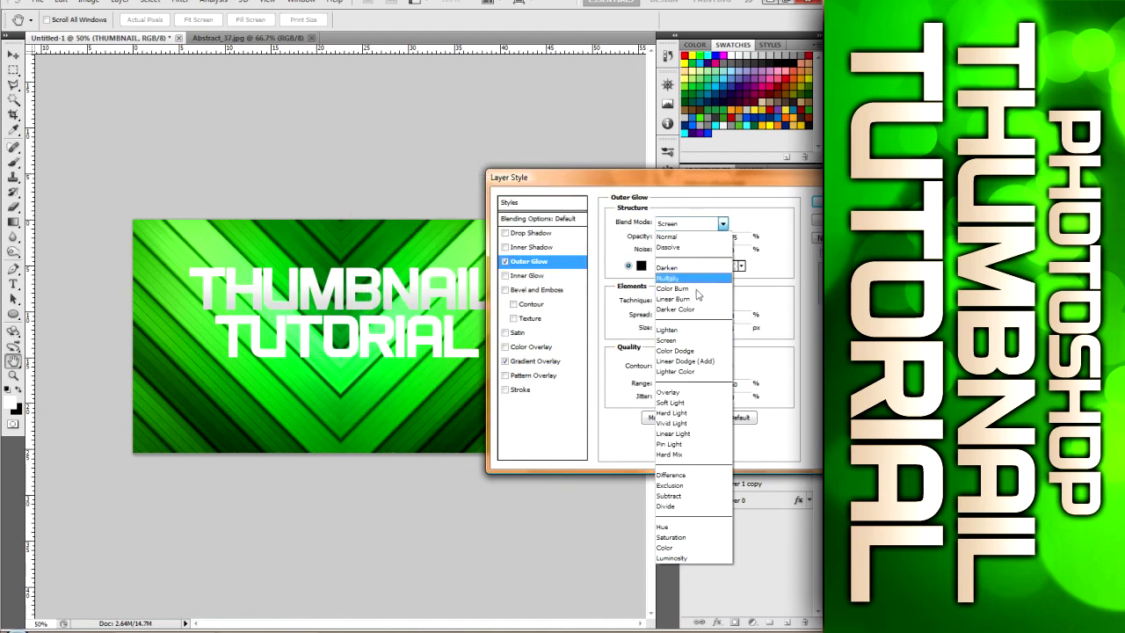
click(683, 237)
drag(663, 333, 669, 332)
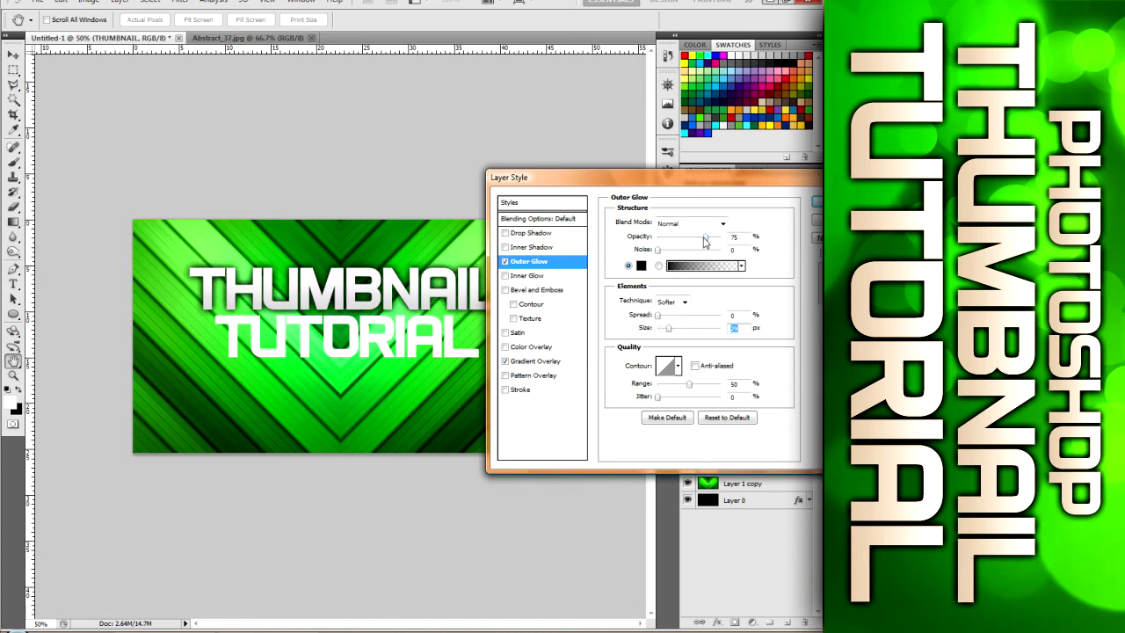
drag(705, 242, 712, 241)
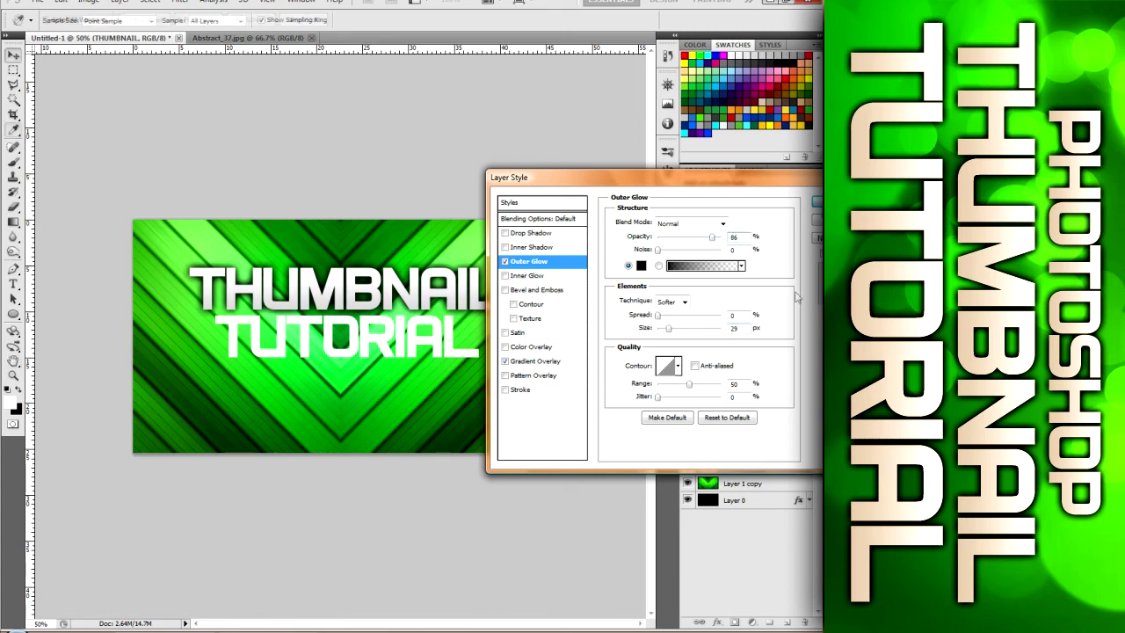
click(815, 201)
right_click(738, 466)
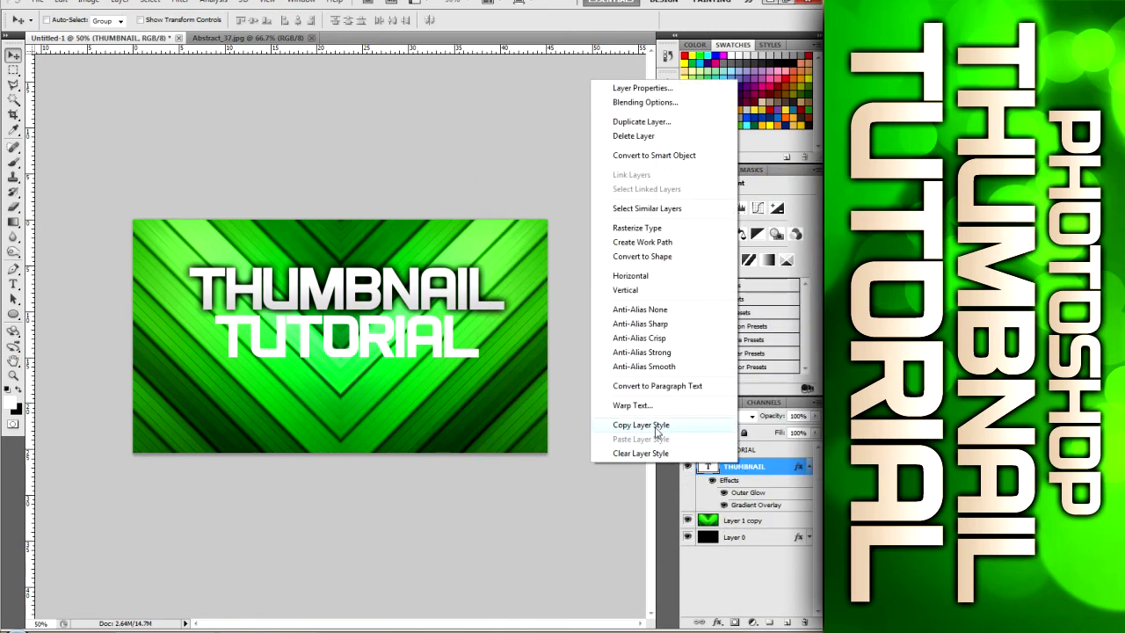
Step: Copy THUMBNAIL's layer style and paste it onto the TUTORIAL layer
click(650, 426)
right_click(704, 446)
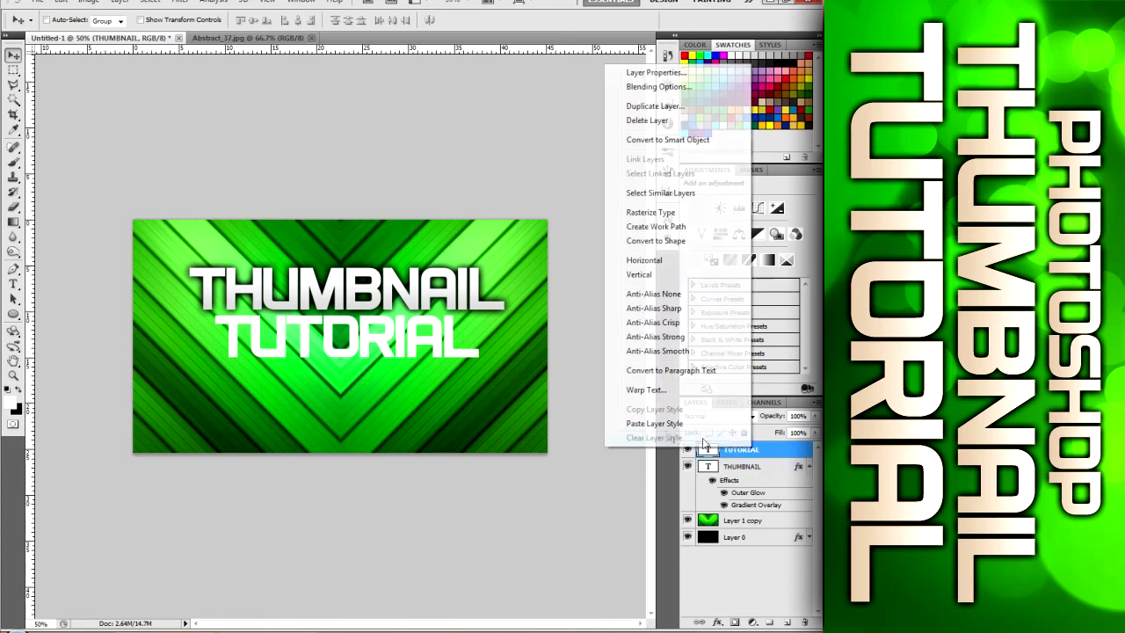
click(694, 423)
click(808, 450)
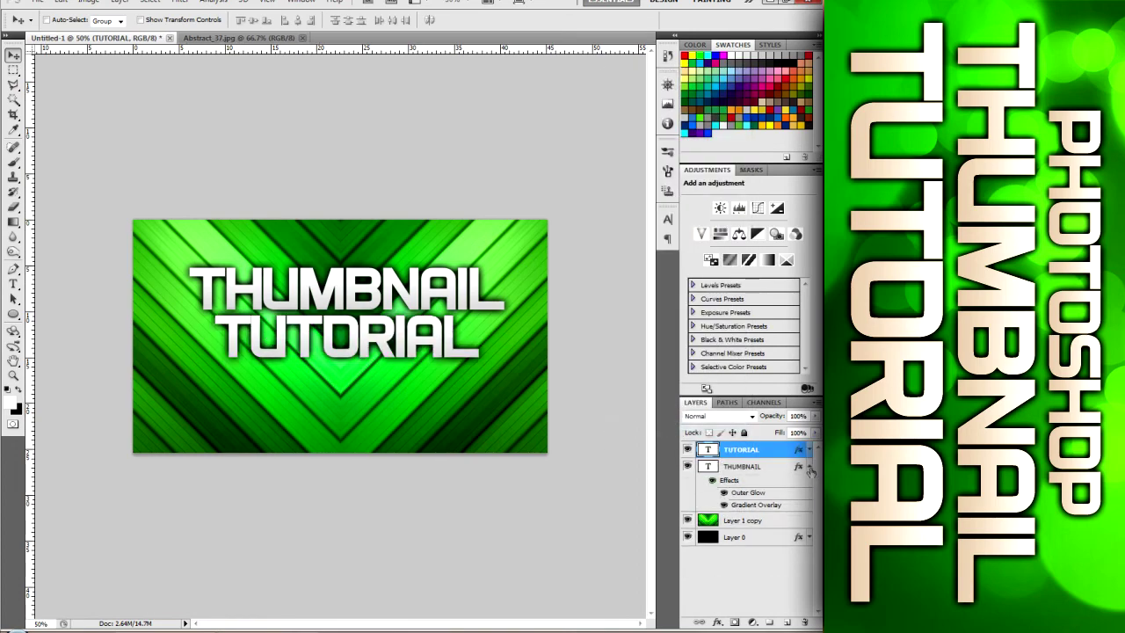
click(809, 468)
Step: Move both THUMBNAIL and TUTORIAL text lines slightly lower on the canvas
click(770, 468)
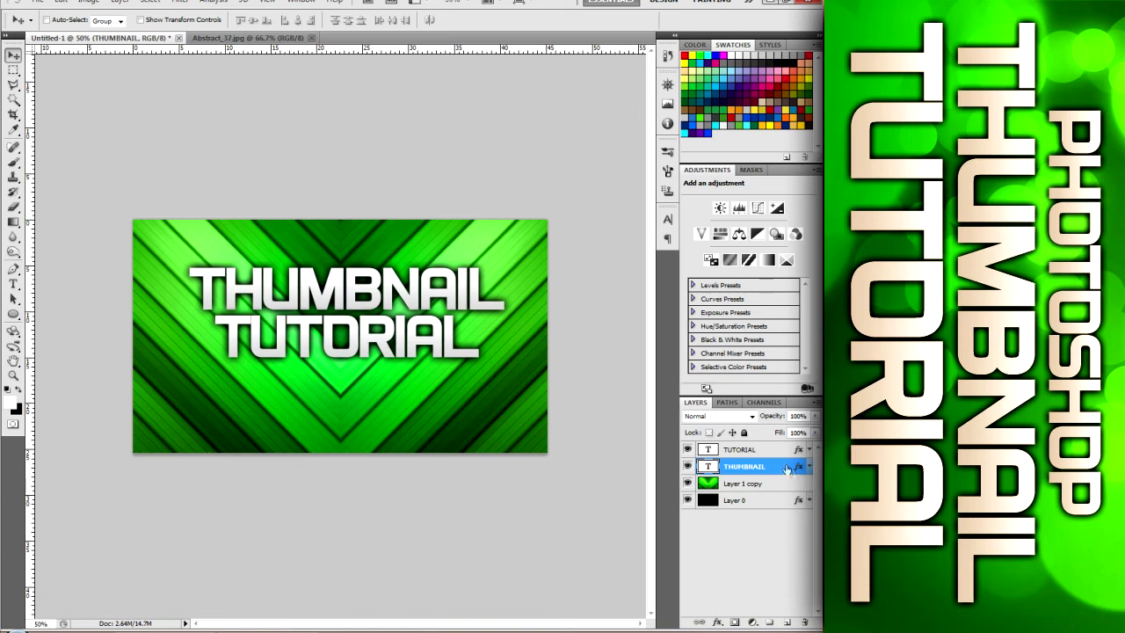
shift+click(790, 450)
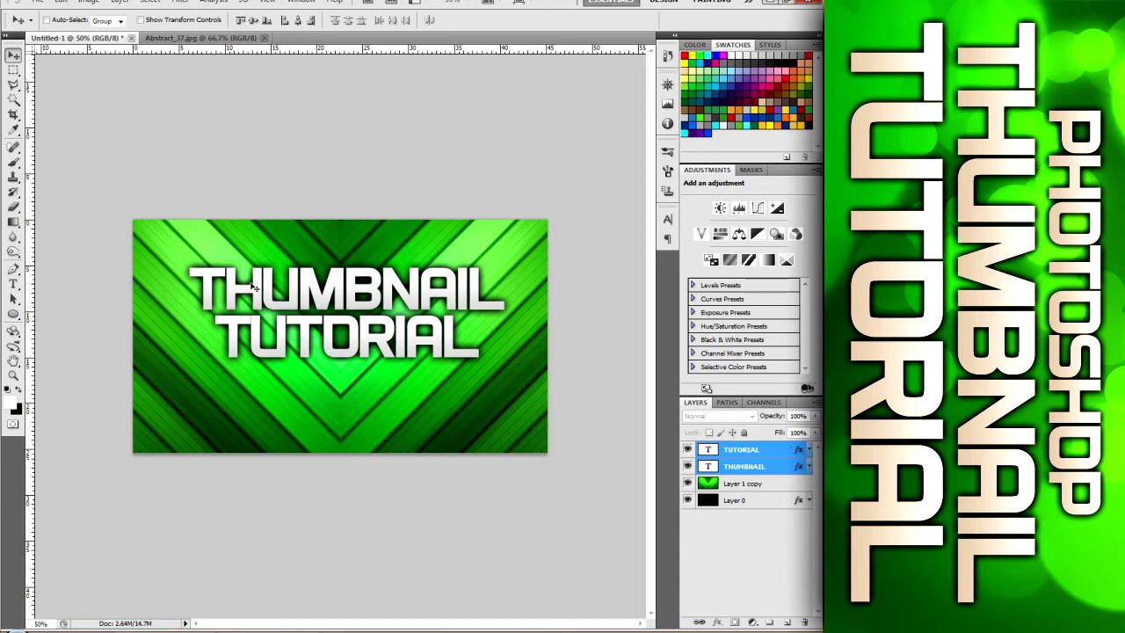
drag(281, 308, 286, 332)
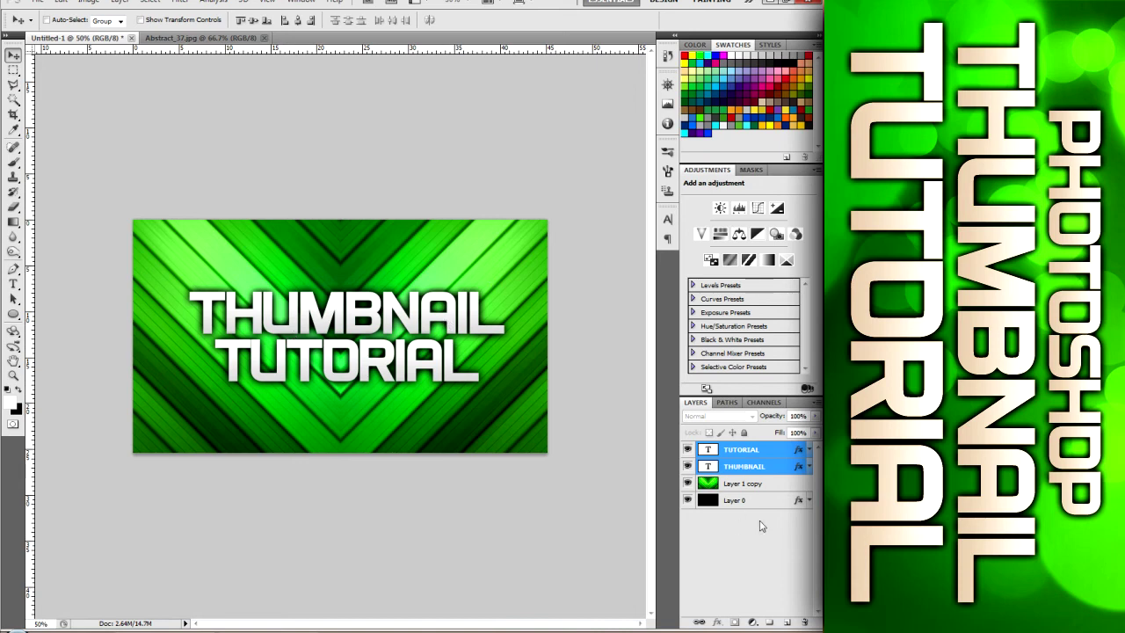
click(754, 449)
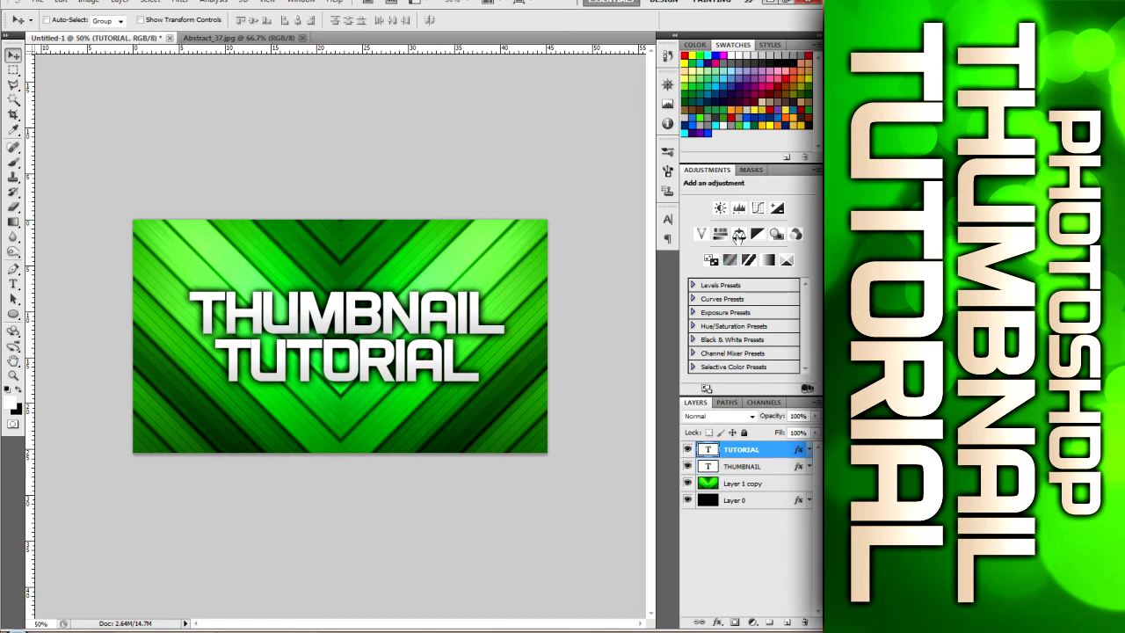
Step: Add a Gradient Map using the violet-to-orange preset, blended in Soft Light mode
click(768, 261)
click(782, 209)
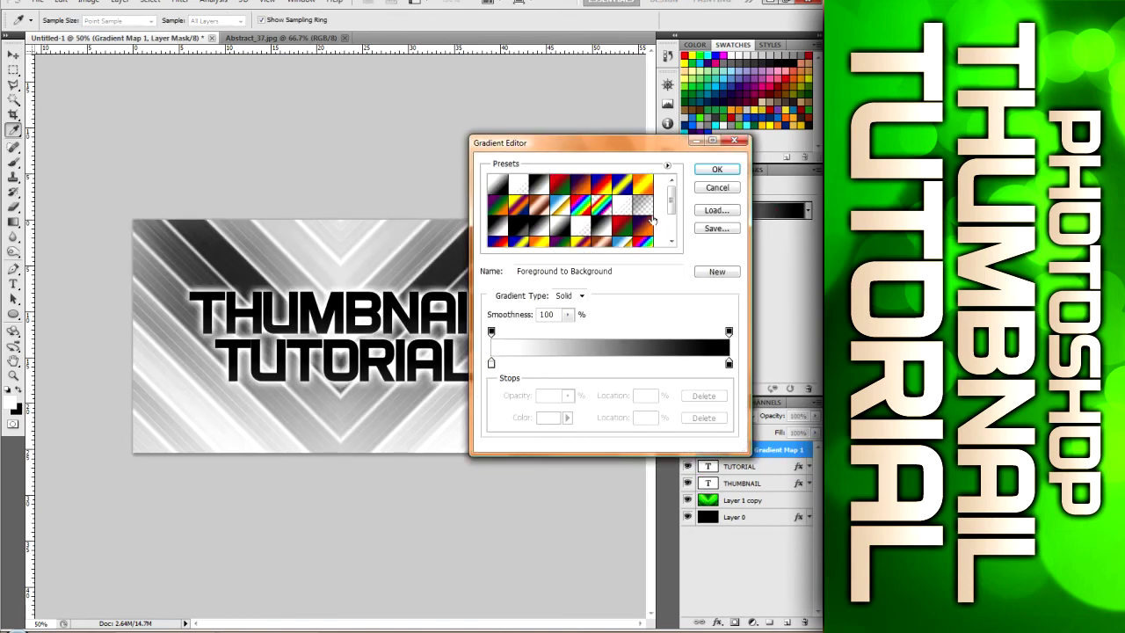
click(646, 227)
click(717, 168)
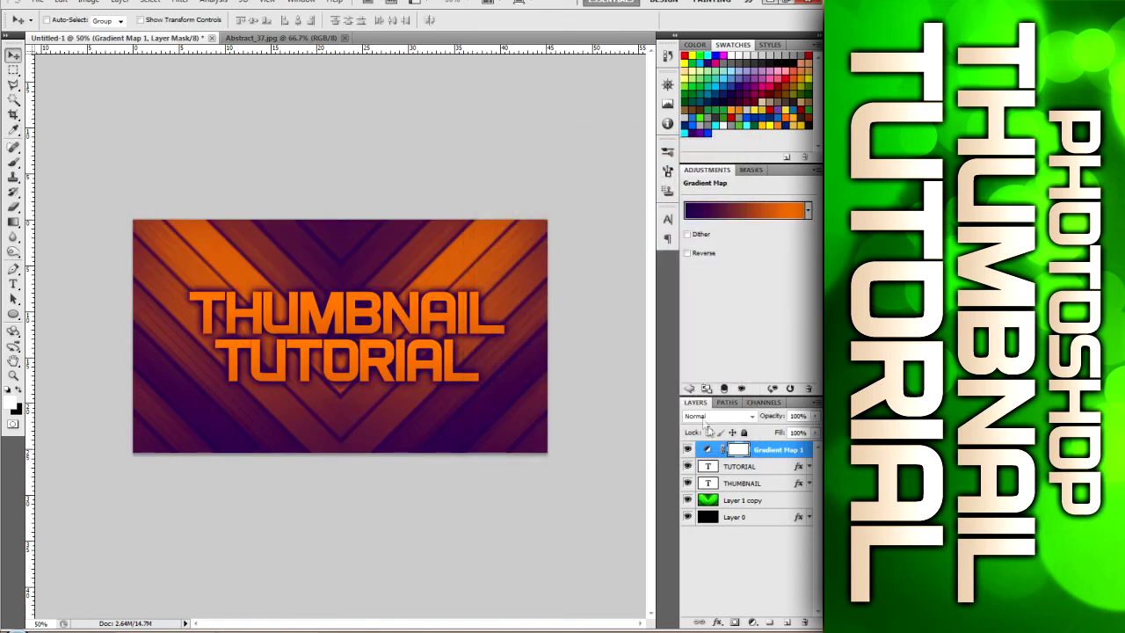
click(716, 416)
click(716, 408)
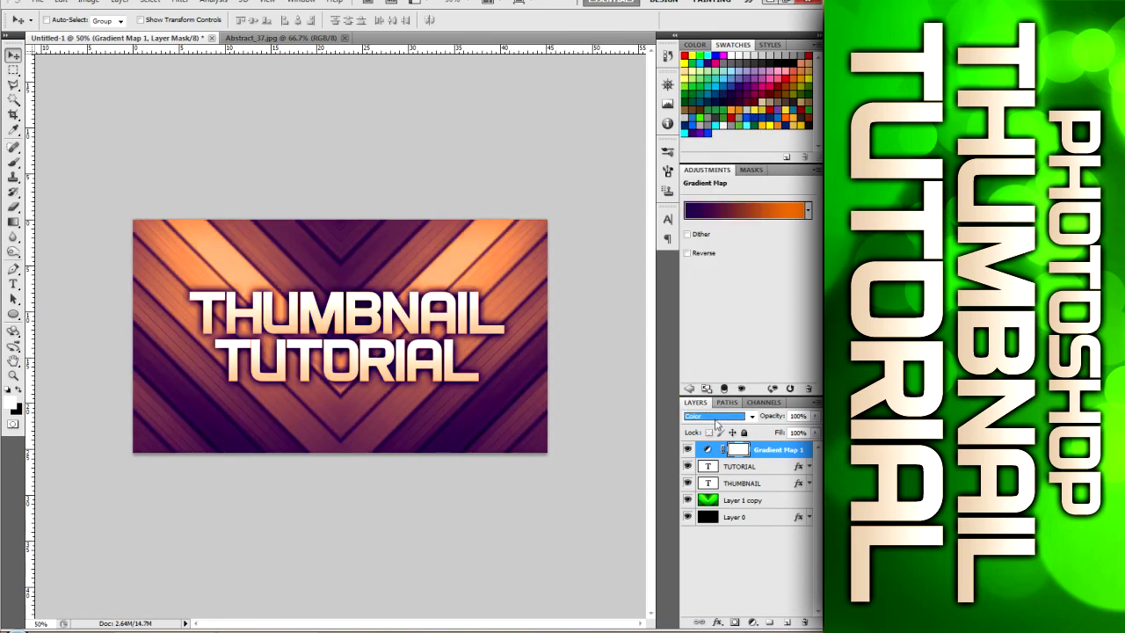
click(716, 418)
click(713, 252)
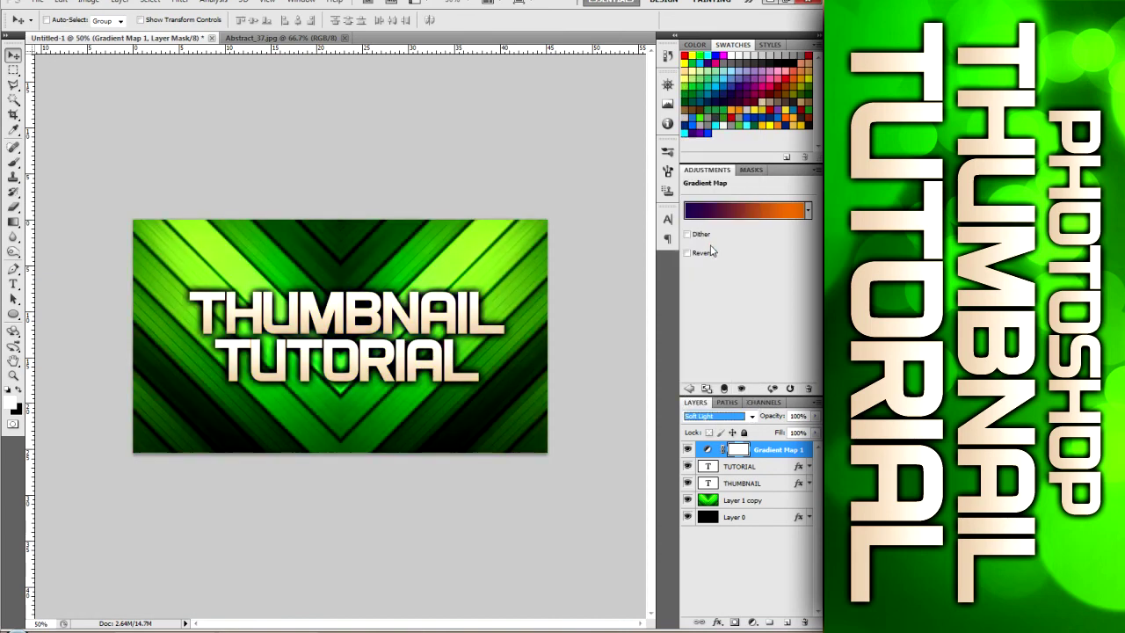
key(Down)
click(743, 432)
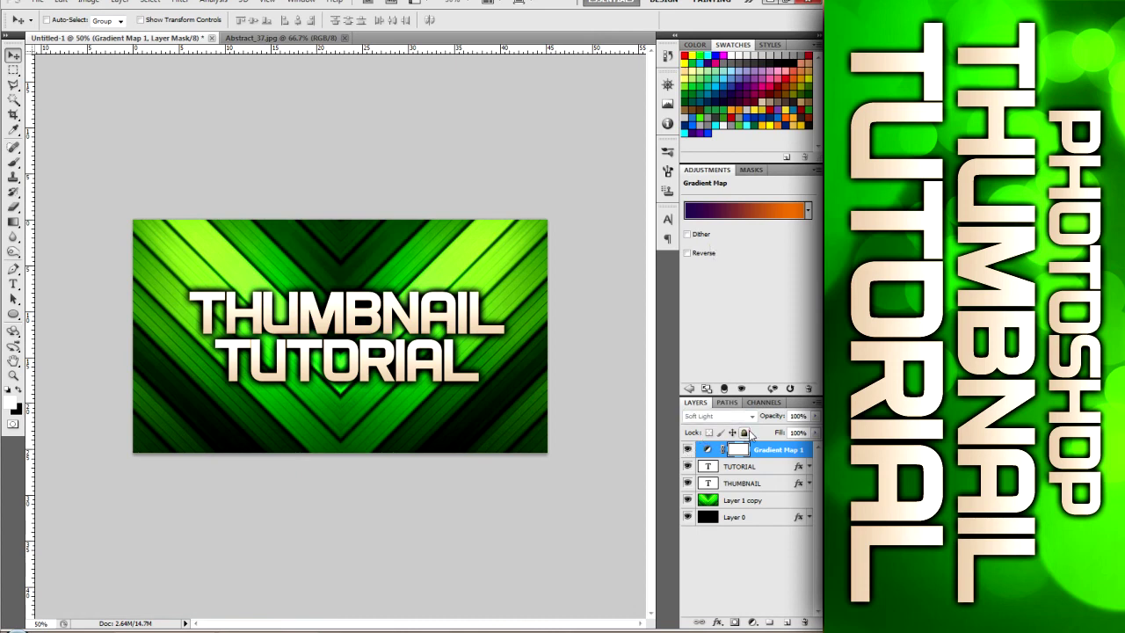
click(743, 465)
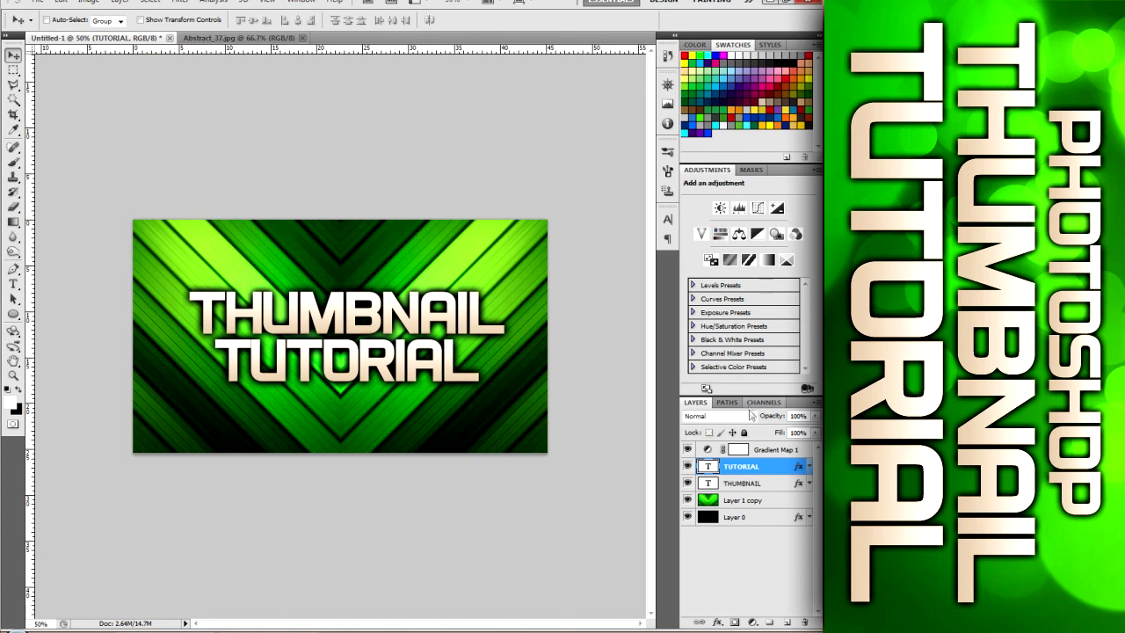
Step: Add a Hue/Saturation layer above Gradient Map 1, leaving Hue at about +1
click(762, 449)
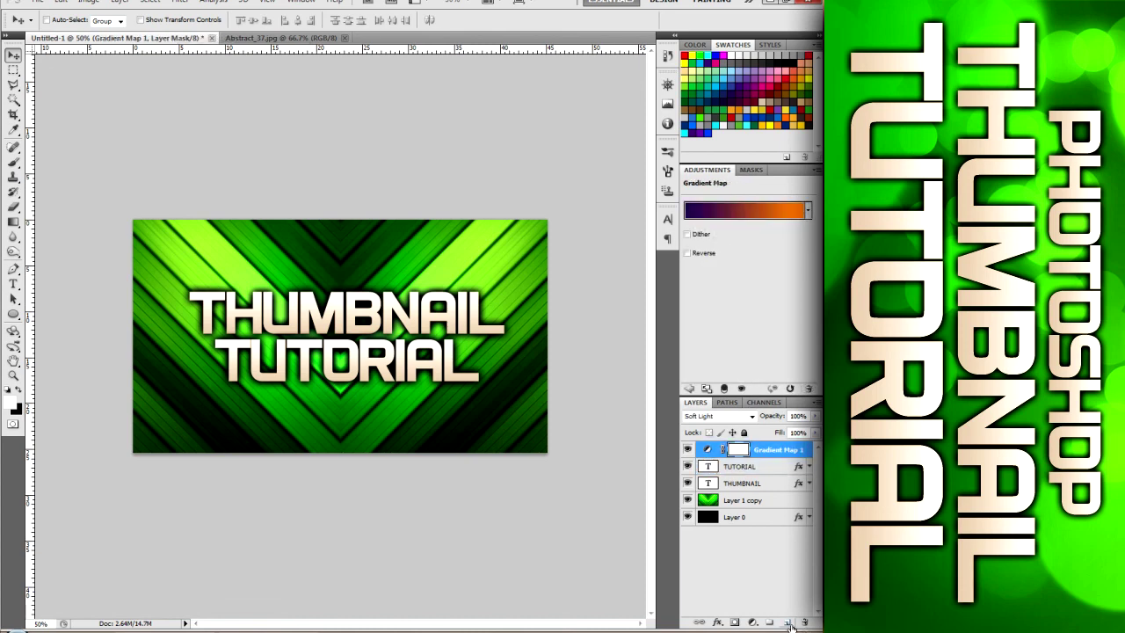
click(757, 466)
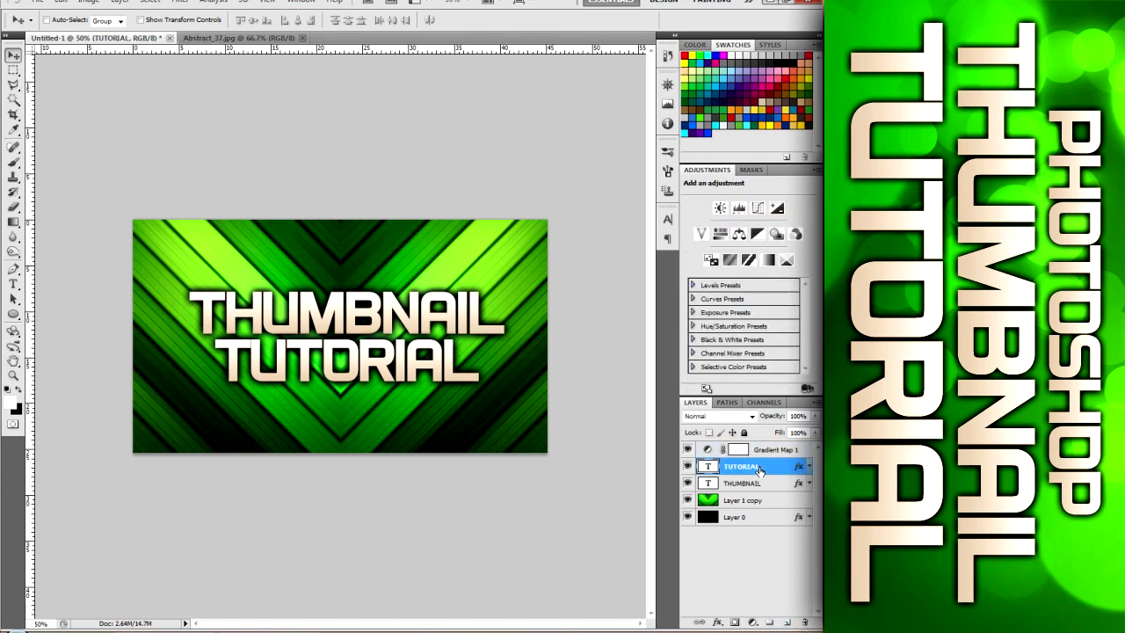
click(719, 233)
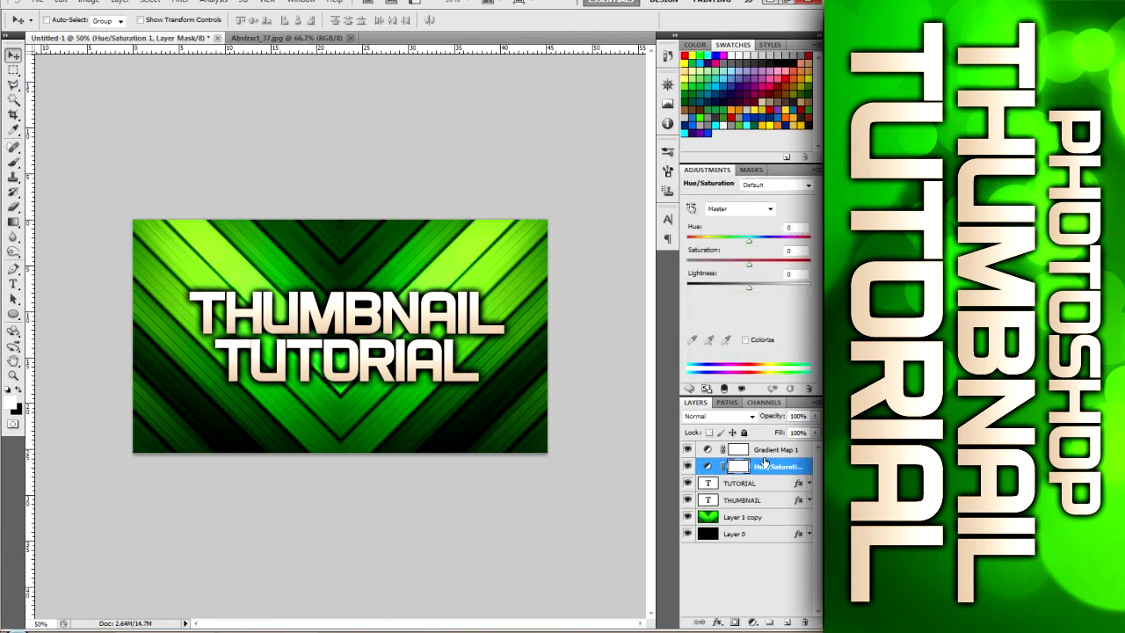
drag(764, 463, 767, 446)
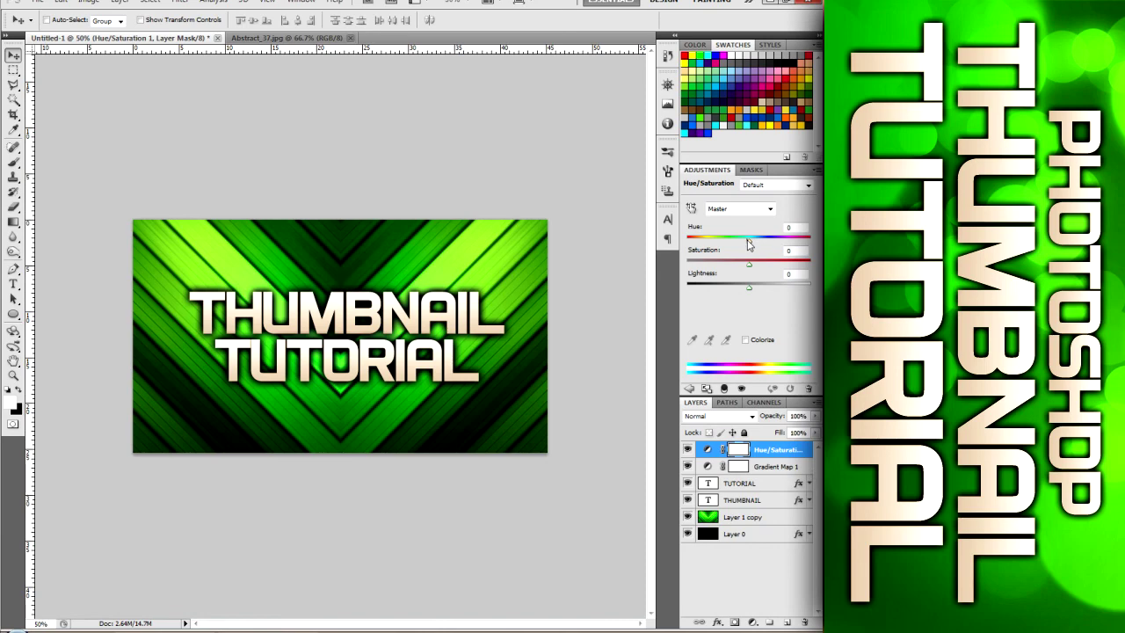
drag(748, 244, 703, 252)
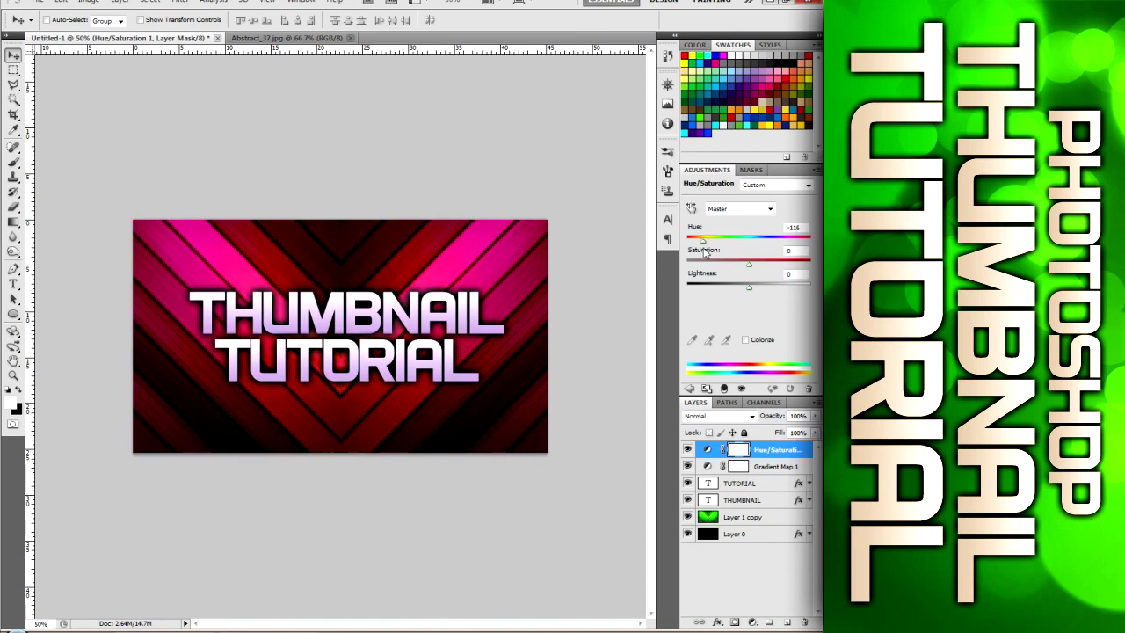
mouse_move(729, 253)
mouse_down()
mouse_move(808, 254)
mouse_move(749, 256)
mouse_up()
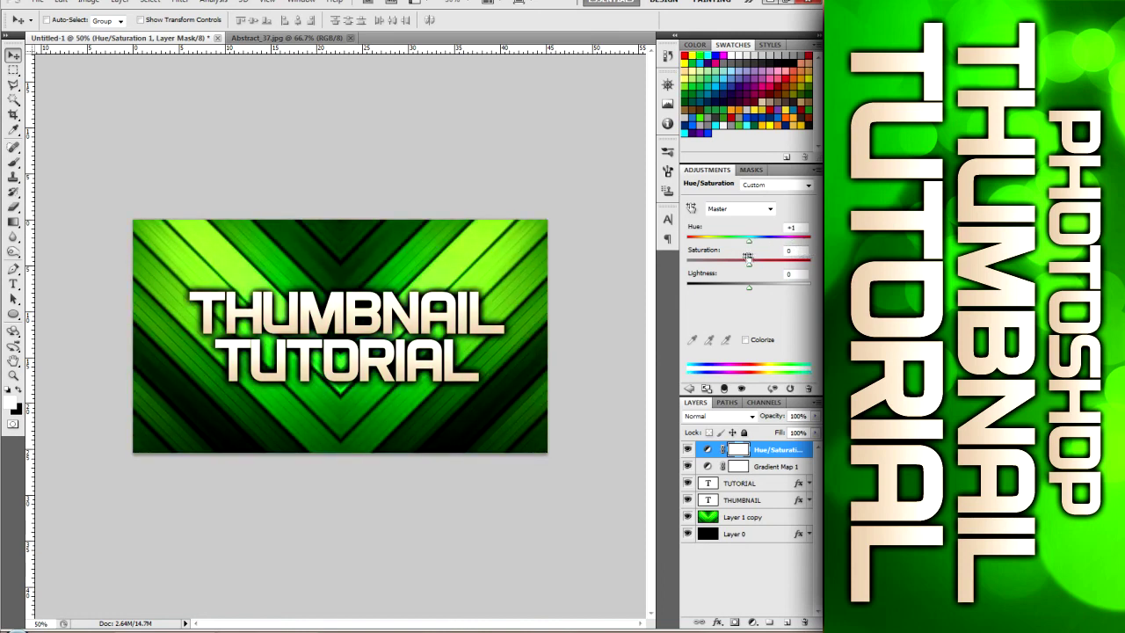